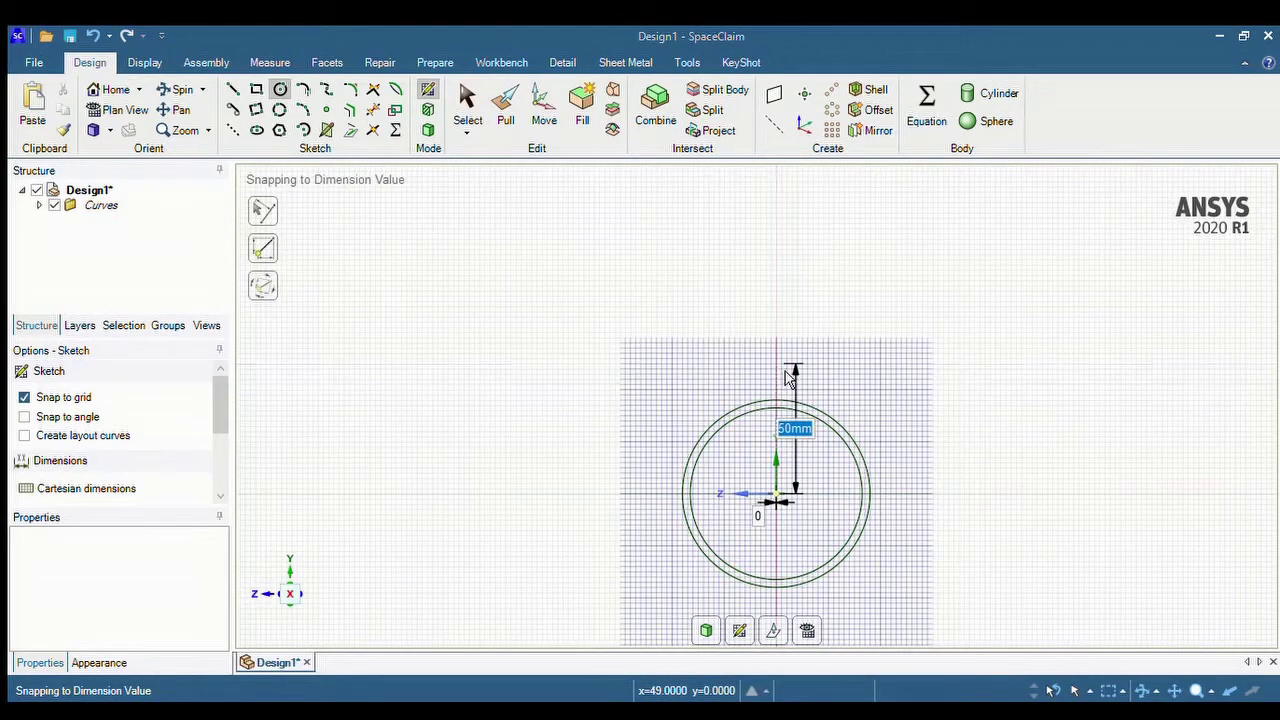
Sketch a circle about 44 mm in diameter, centred about 171 mm above the origin on the vertical axis.
{"action": "scroll", "coordinate": [790, 378], "scroll_direction": "down", "scroll_amount": 3}
{"action": "left_click", "coordinate": [766, 225]}
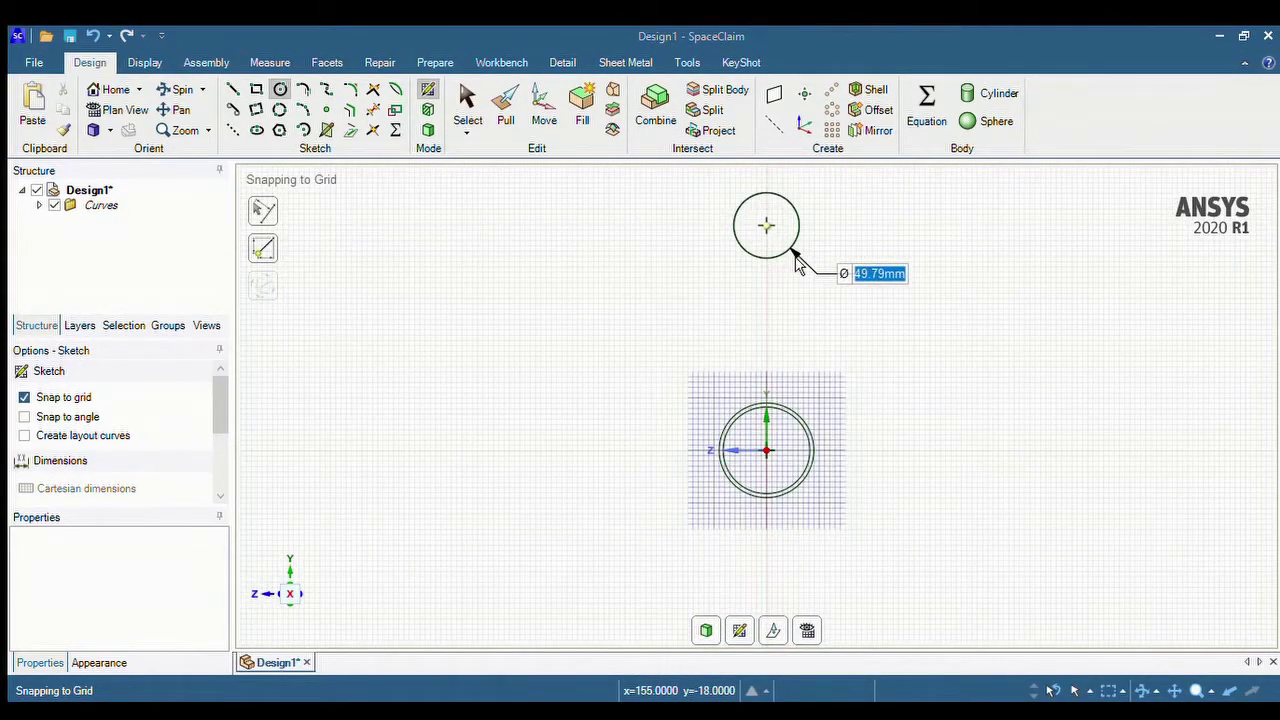
{"action": "left_click", "coordinate": [784, 248]}
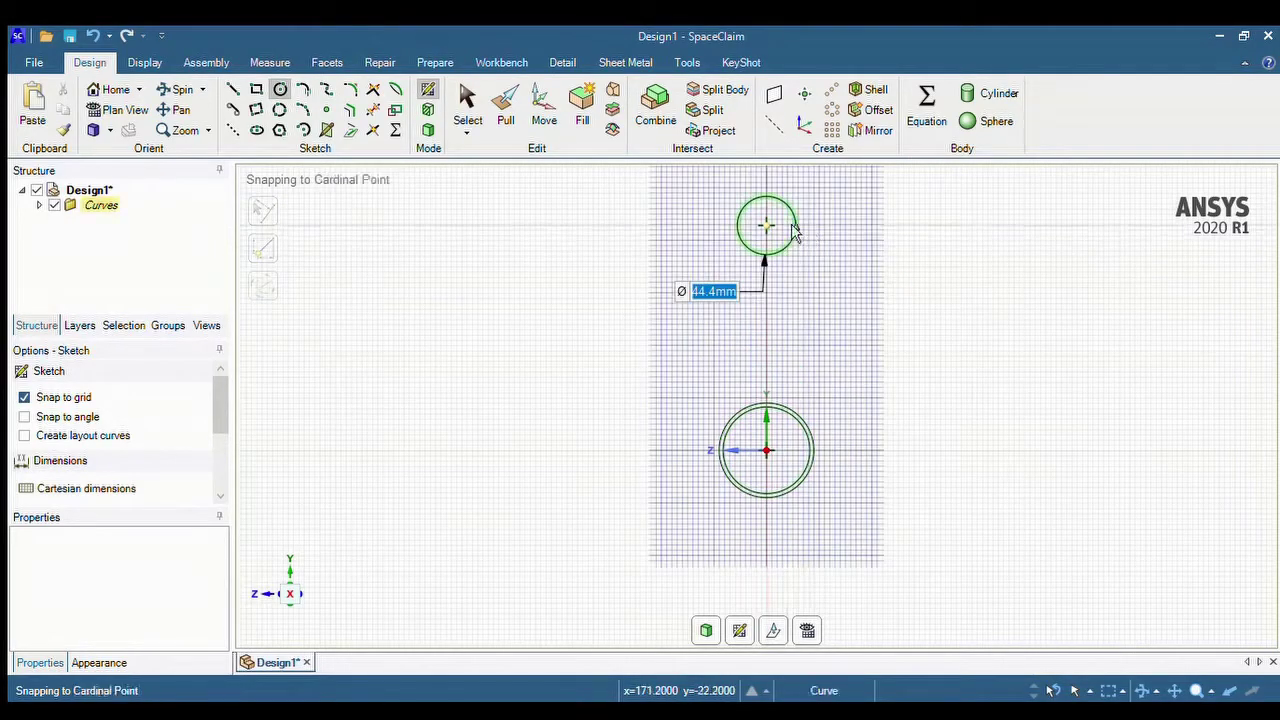
Sketch a 33 mm diameter circle concentric with the upper circle.
{"action": "scroll", "coordinate": [775, 220], "scroll_direction": "up", "scroll_amount": 3}
{"action": "left_click", "coordinate": [757, 231]}
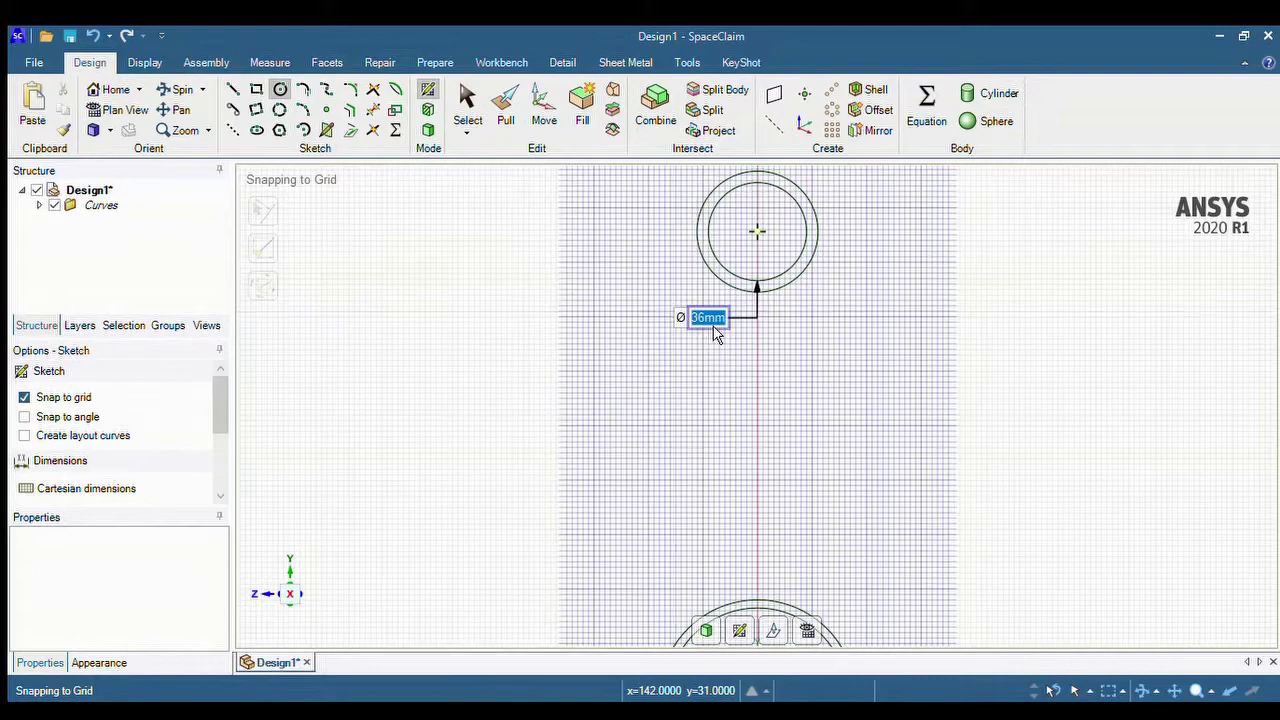
{"action": "type", "text": "33"}
{"action": "key", "text": "Return"}
{"action": "scroll", "coordinate": [764, 368], "scroll_direction": "down", "scroll_amount": 3}
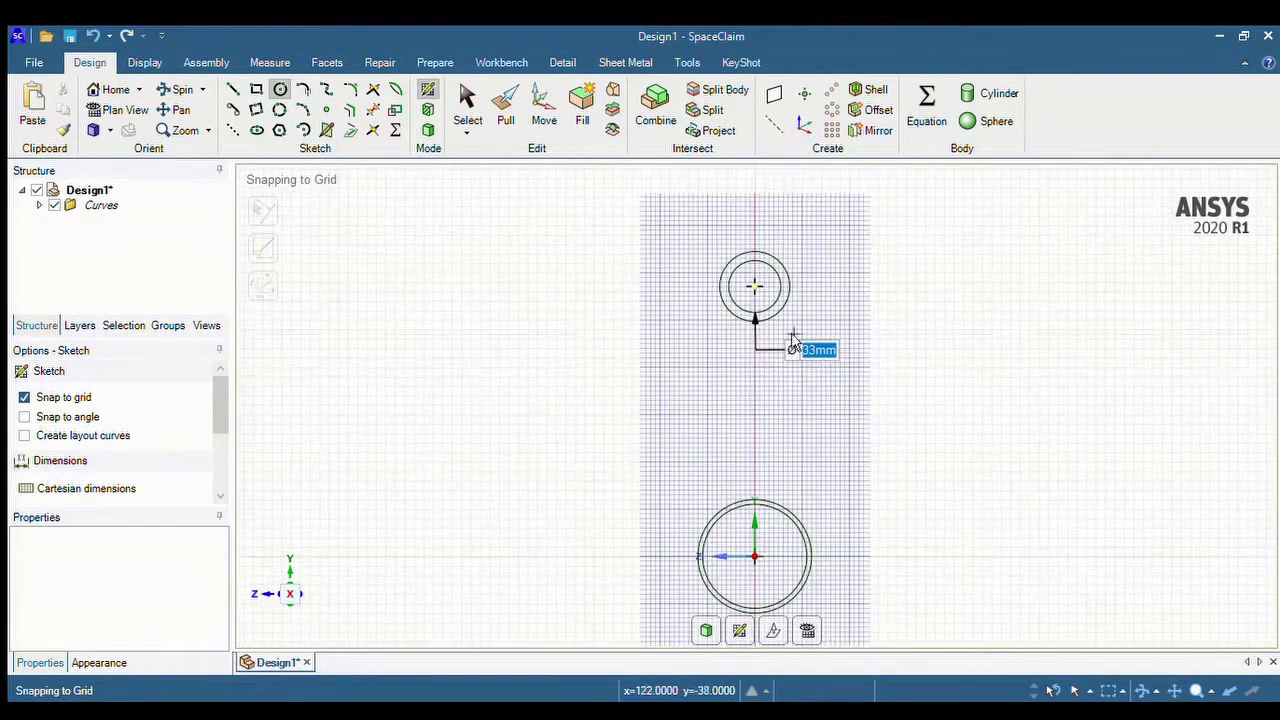
{"action": "key", "text": "Escape"}
{"action": "left_click", "coordinate": [708, 630]}
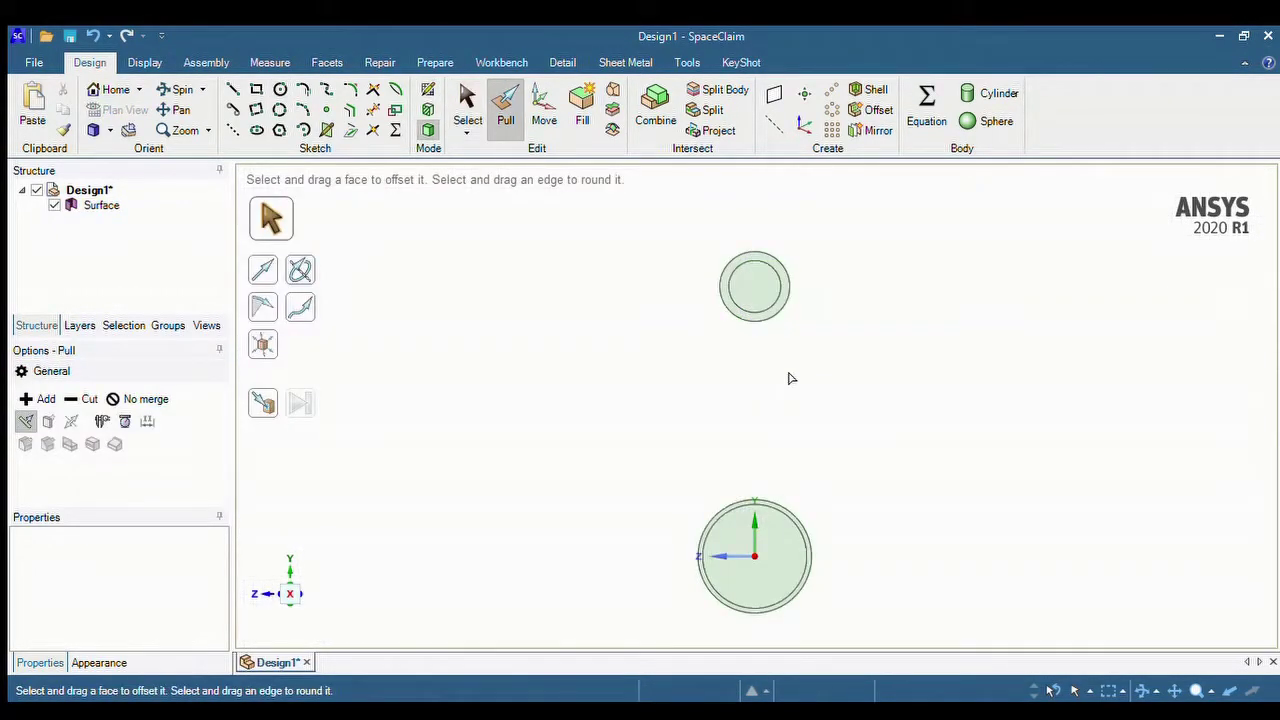
{"action": "scroll", "coordinate": [801, 508], "scroll_direction": "up", "scroll_amount": 3}
{"action": "key", "text": "ctrl+z"}
{"action": "scroll", "coordinate": [749, 530], "scroll_direction": "down", "scroll_amount": 4}
{"action": "scroll", "coordinate": [742, 598], "scroll_direction": "up", "scroll_amount": 1}
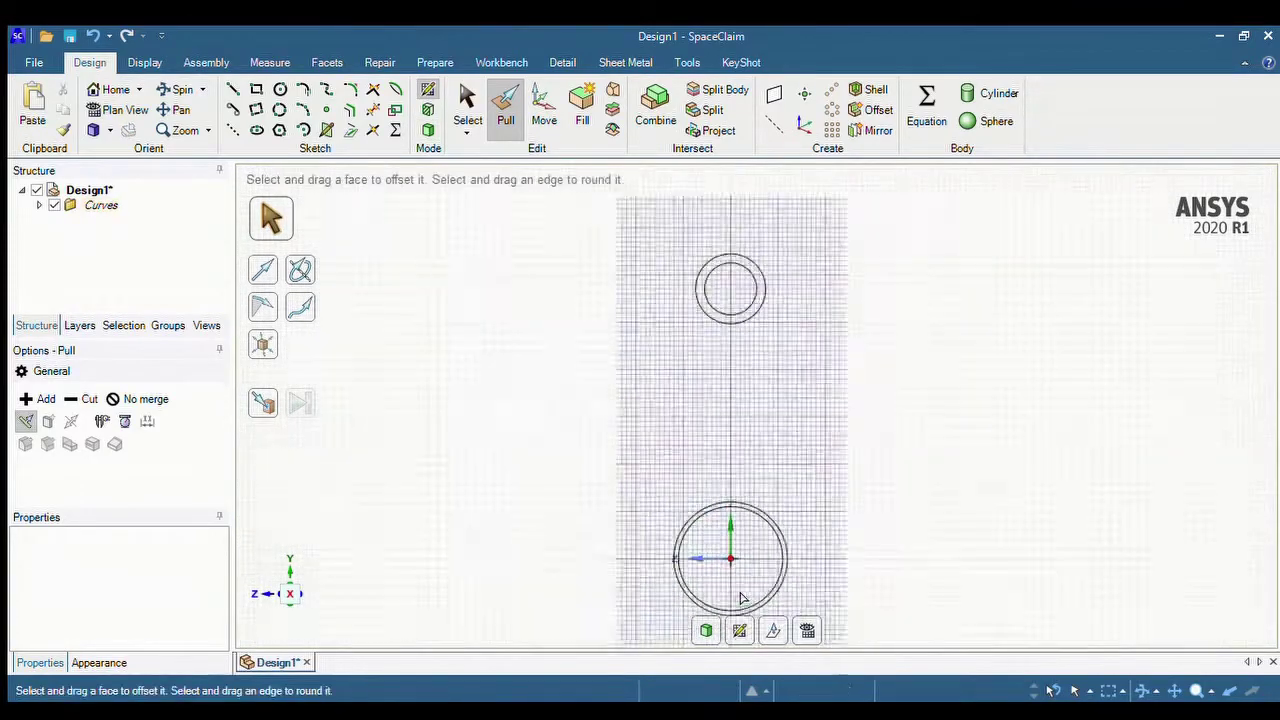
Sketch a horizontal line through the centre of the large lower ring, spanning its full width.
{"action": "scroll", "coordinate": [741, 598], "scroll_direction": "up", "scroll_amount": 3}
{"action": "key", "text": "l"}
{"action": "left_click", "coordinate": [568, 503]}
{"action": "left_click", "coordinate": [880, 503]}
Trim the large ring to its upper half, removing the excess horizontal line, and convert the sketch into surfaces.
{"action": "key", "text": "t"}
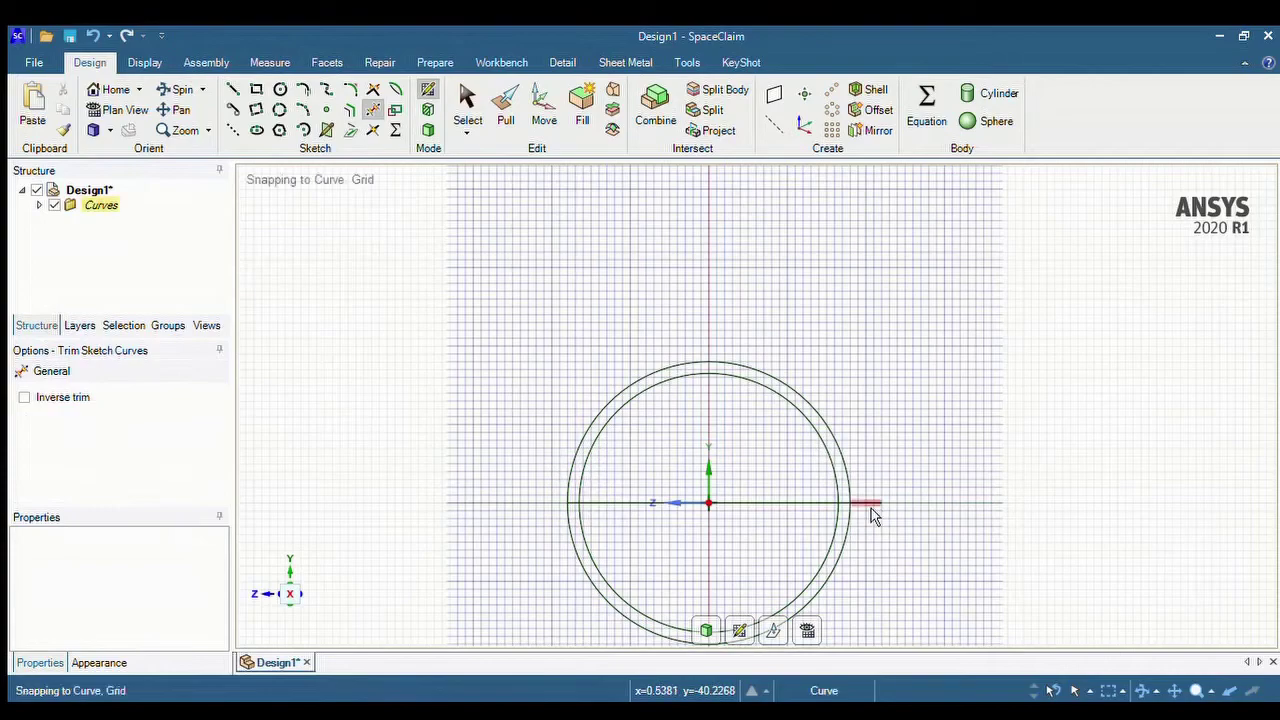
{"action": "left_click", "coordinate": [871, 508]}
{"action": "left_click", "coordinate": [833, 541]}
{"action": "left_click", "coordinate": [853, 542]}
{"action": "left_click", "coordinate": [770, 504]}
{"action": "left_click", "coordinate": [718, 632]}
{"action": "key", "text": "h"}
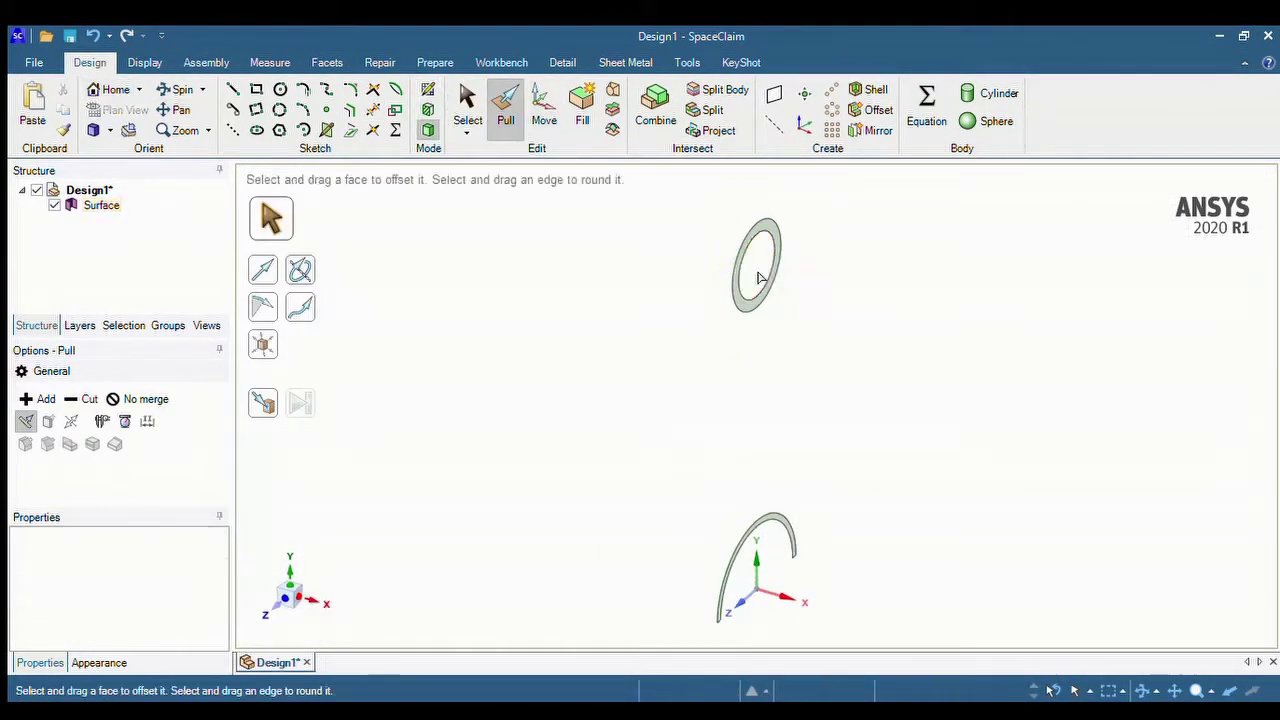
Pull the upper ring face and the lower half-ring face together in both directions to form solids.
{"action": "left_click", "coordinate": [780, 250]}
{"action": "left_click", "coordinate": [776, 239]}
{"action": "scroll", "coordinate": [782, 521], "scroll_direction": "up", "scroll_amount": 4}
{"action": "left_click", "coordinate": [783, 521], "text": "ctrl"}
{"action": "scroll", "coordinate": [480, 490], "scroll_direction": "down", "scroll_amount": 3}
{"action": "left_click", "coordinate": [71, 421]}
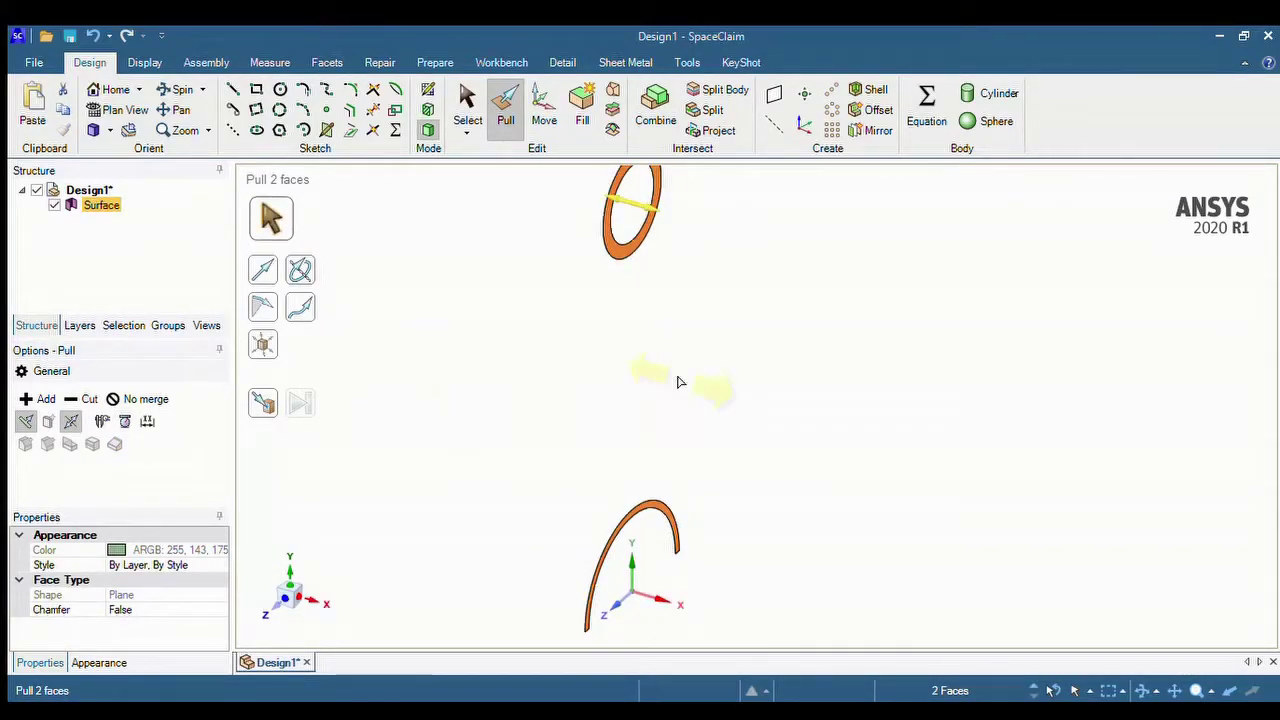
{"action": "left_click_drag", "start_coordinate": [677, 382], "coordinate": [703, 390]}
{"action": "left_click", "coordinate": [909, 337]}
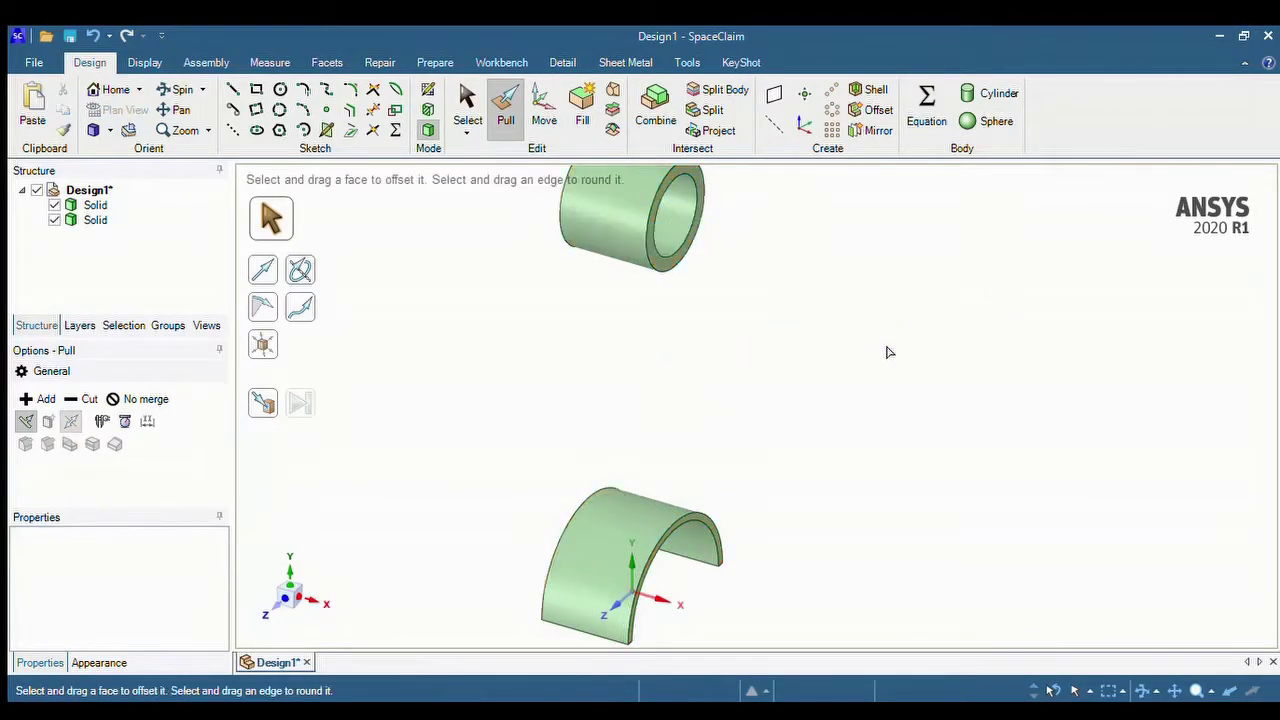
On the YZ mid-plane, sketch a vertical construction line from the origin and a 90 mm horizontal line centred on it.
{"action": "scroll", "coordinate": [686, 346], "scroll_direction": "down", "scroll_amount": 3}
{"action": "left_click", "coordinate": [428, 89]}
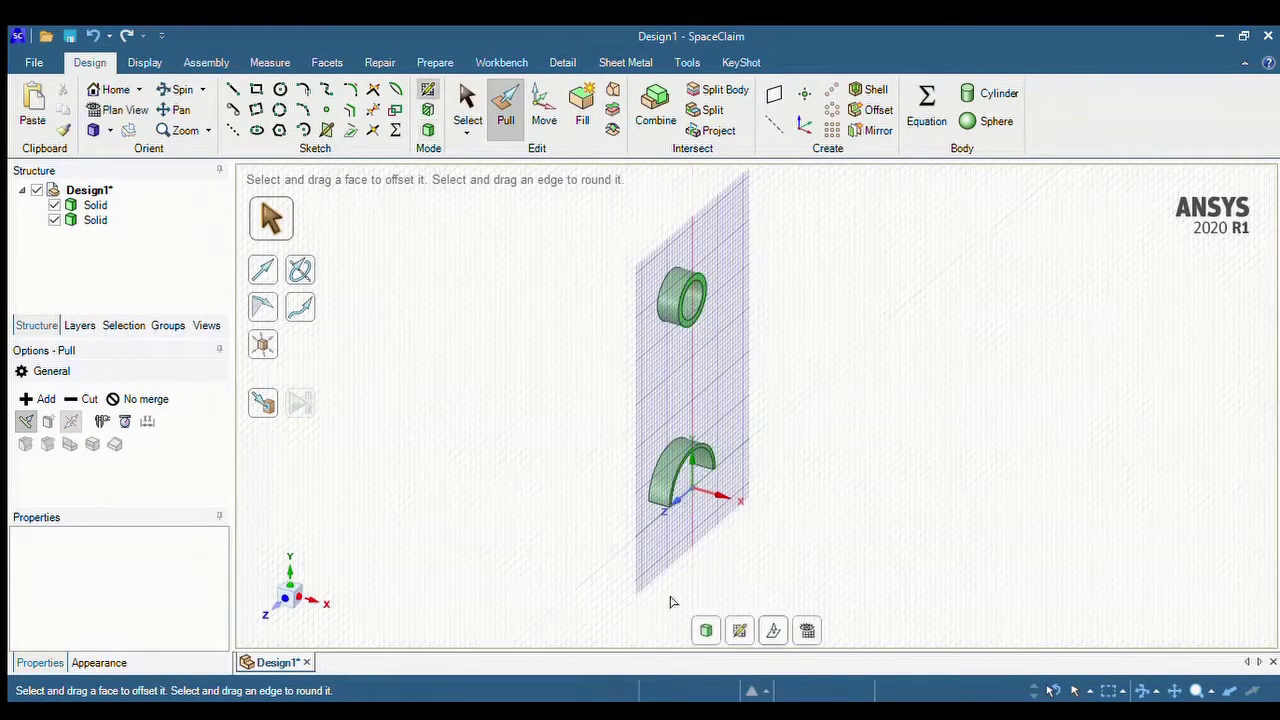
{"action": "left_click", "coordinate": [807, 630]}
{"action": "key", "text": "l"}
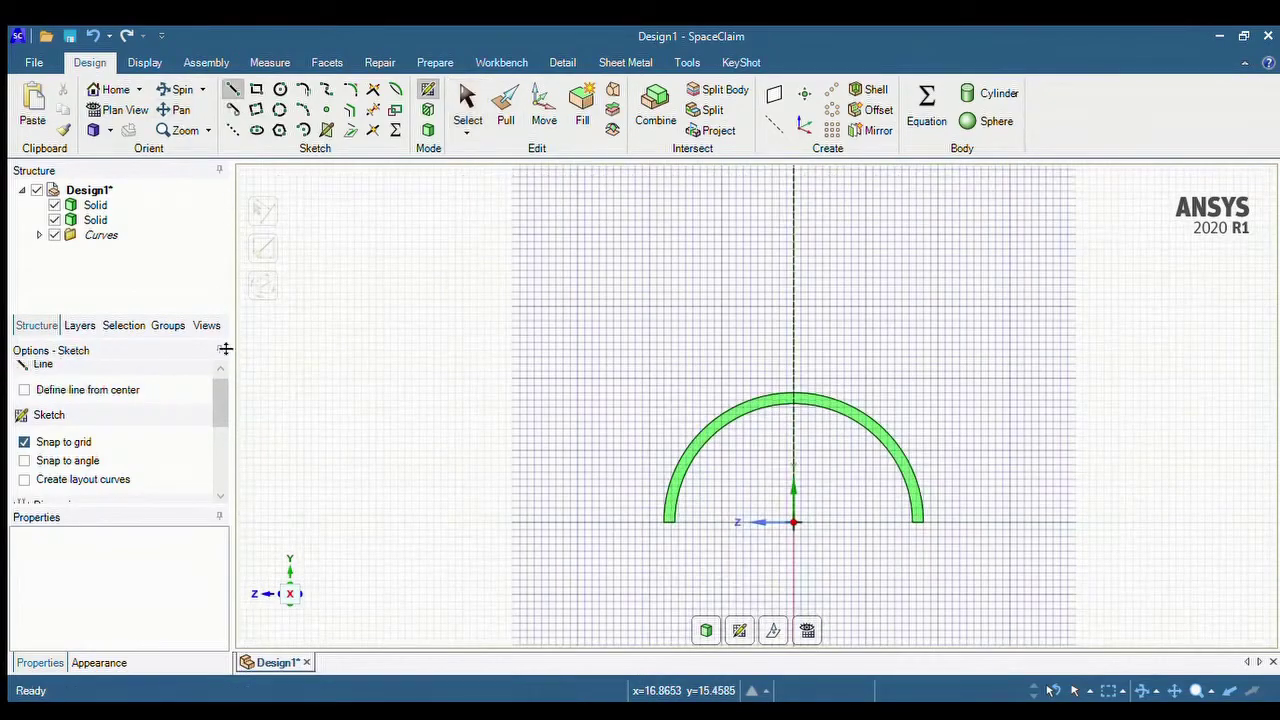
{"action": "left_click", "coordinate": [796, 529]}
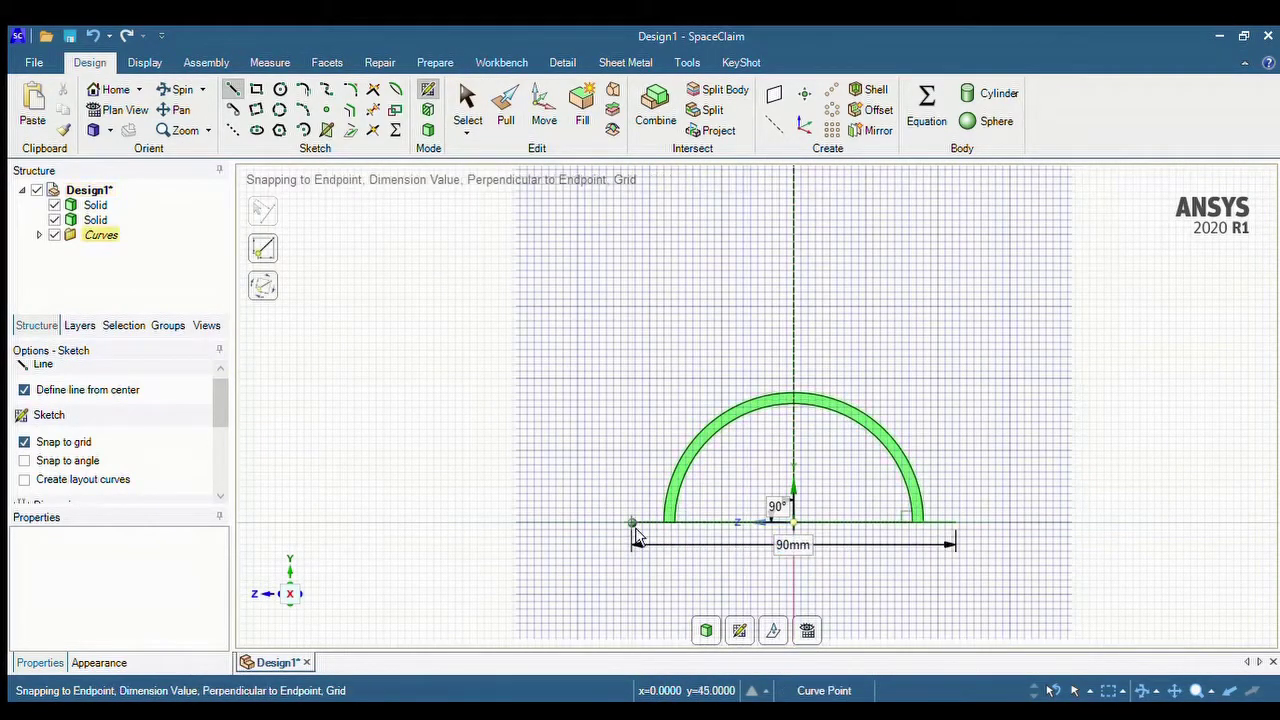
Turn off drawing lines from centre and draw a 30 mm vertical line up from the baseline's left end.
{"action": "left_click", "coordinate": [24, 390]}
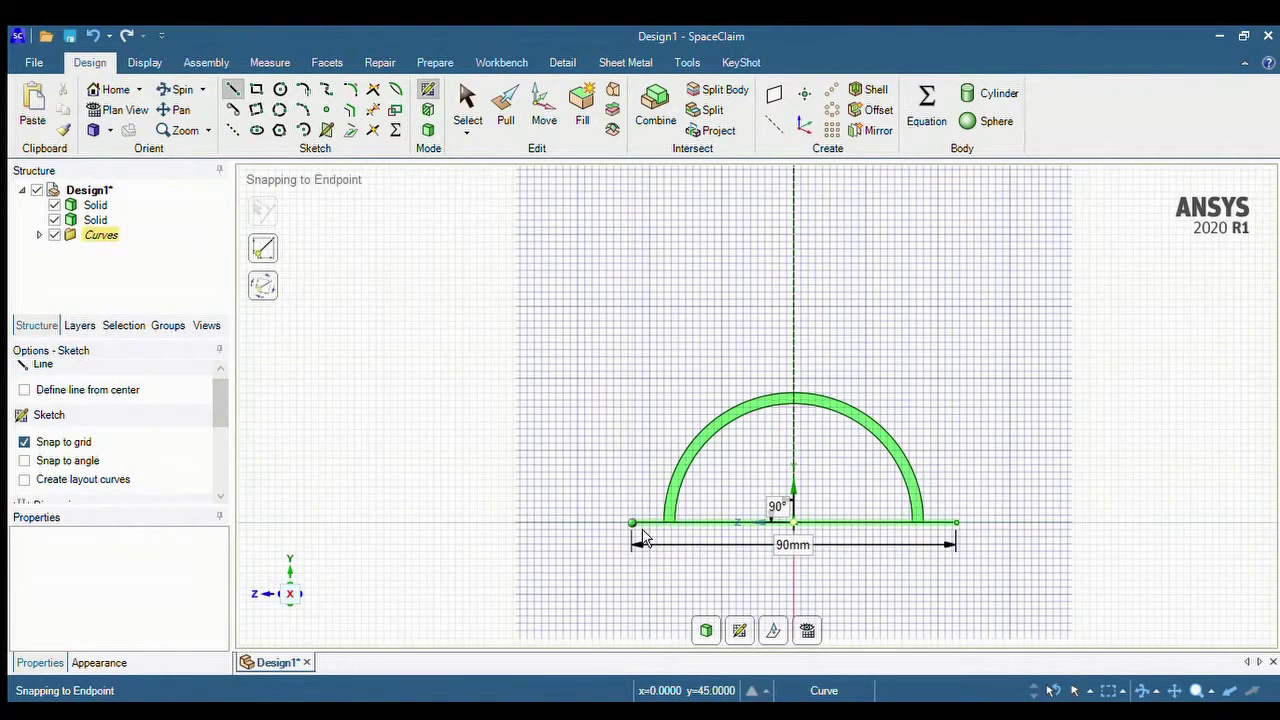
{"action": "left_click", "coordinate": [643, 537]}
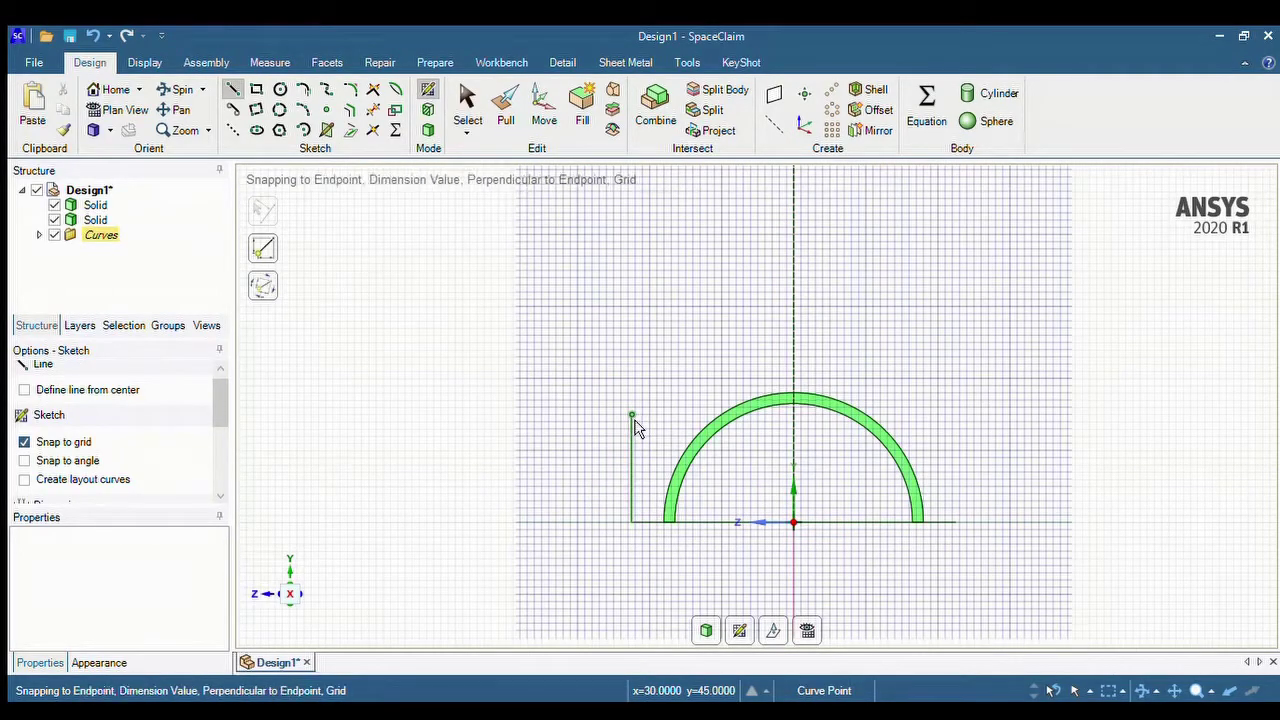
{"action": "left_click", "coordinate": [636, 427]}
Draw a horizontal helper line centred on the construction line, 30 mm above the origin.
{"action": "scroll", "coordinate": [796, 420], "scroll_direction": "up", "scroll_amount": 3}
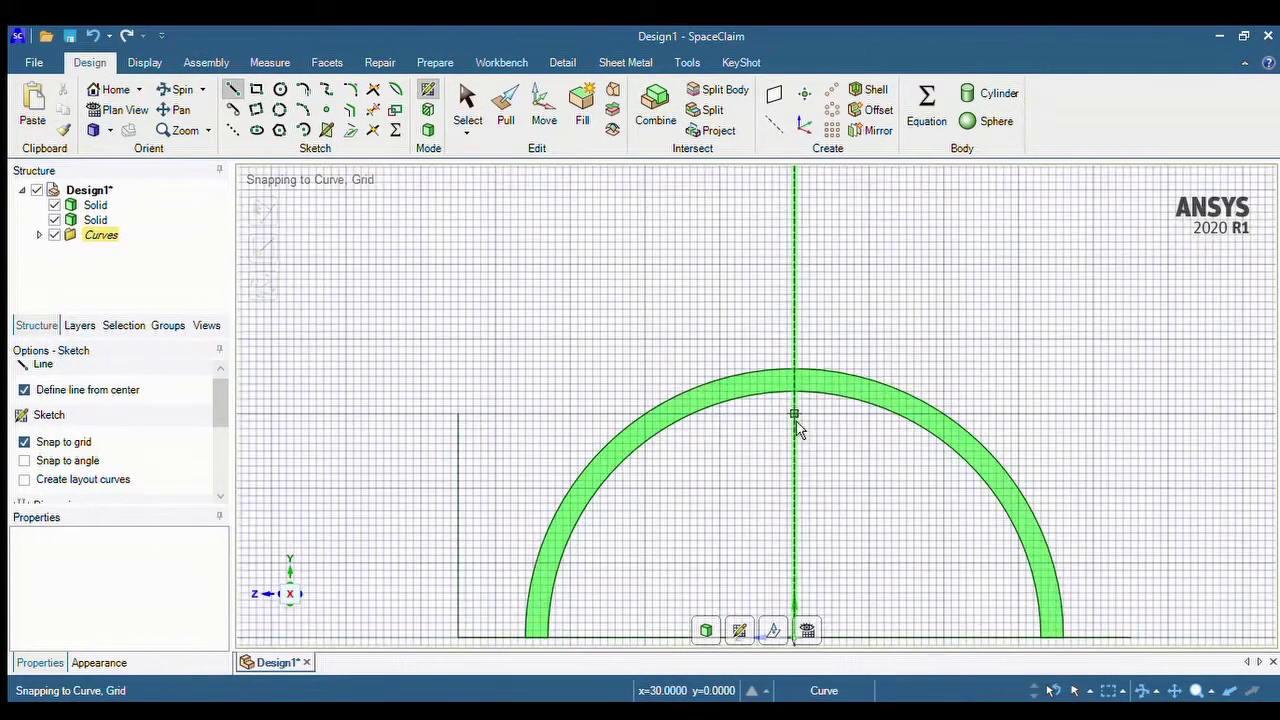
{"action": "left_click", "coordinate": [460, 412]}
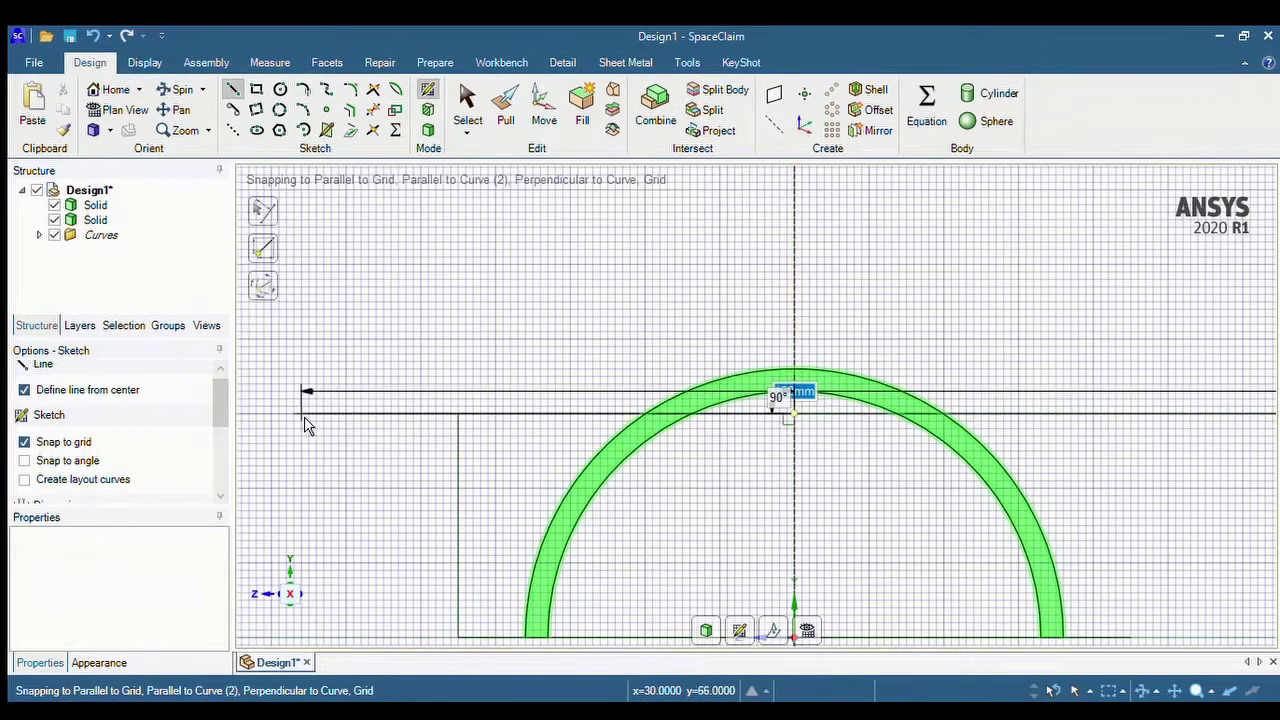
{"action": "left_click", "coordinate": [608, 414]}
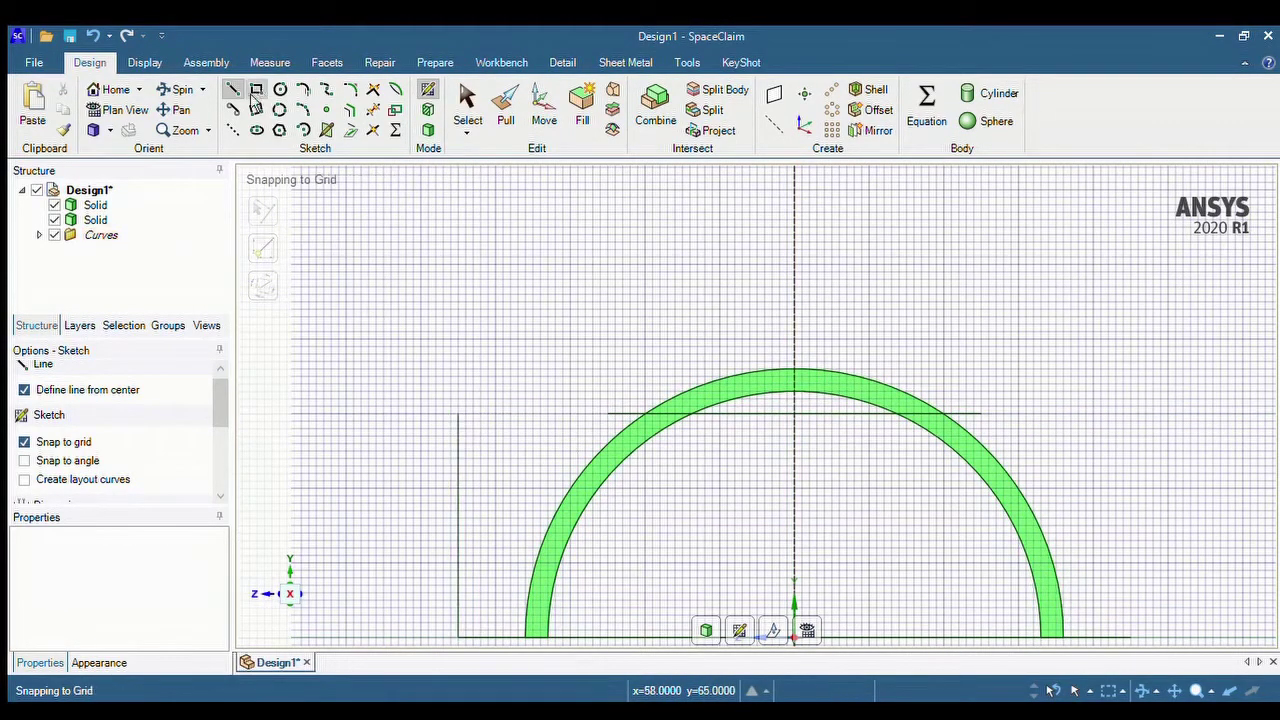
Draw a 20 mm horizontal line inward from the top of the left vertical line to the helper line's end.
{"action": "left_click", "coordinate": [458, 413]}
{"action": "left_click", "coordinate": [24, 389]}
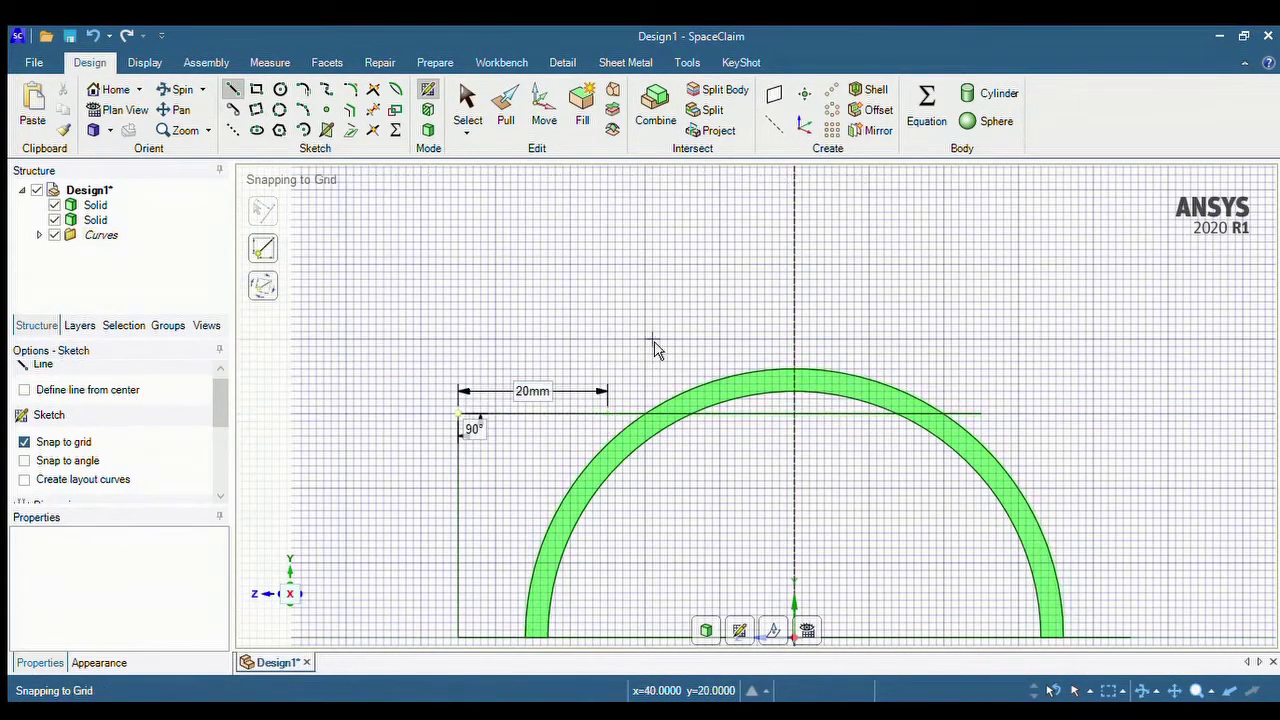
{"action": "left_click", "coordinate": [609, 418]}
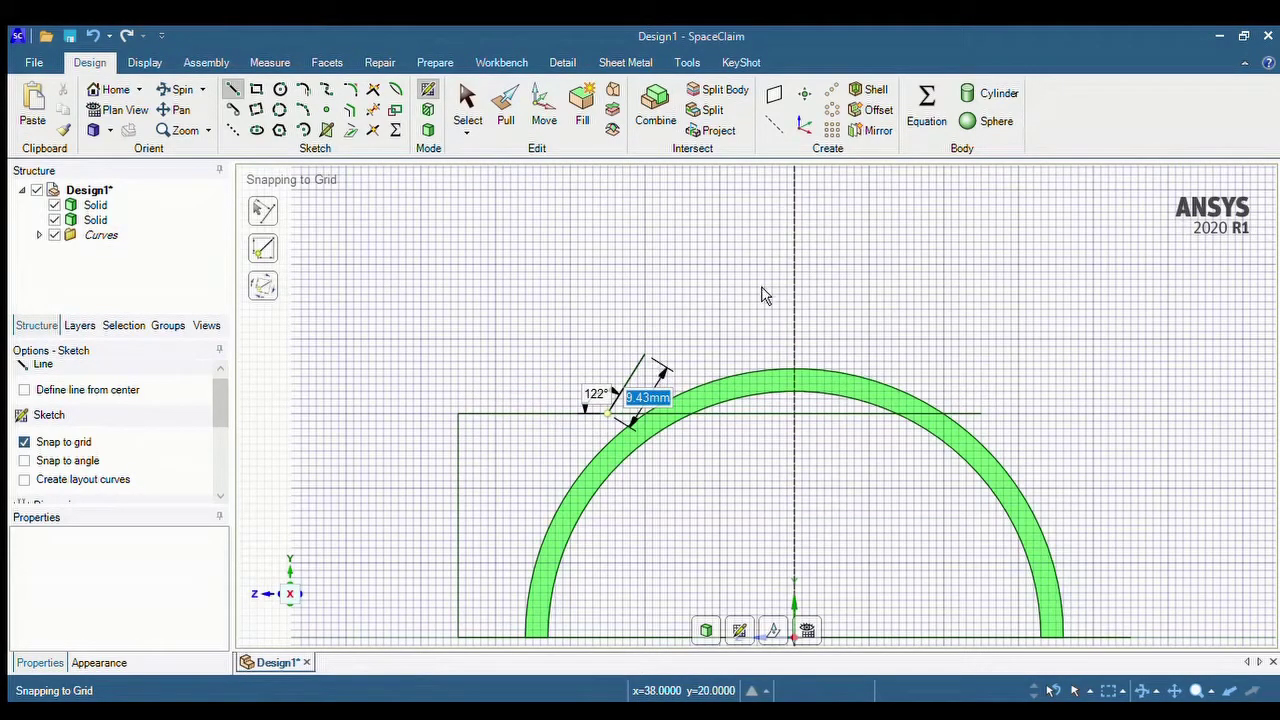
Continue the profile with a sloped line at 127° to the 20 mm line, passing the vertical construction line.
{"action": "key", "text": "Tab"}
{"action": "type", "text": "127"}
{"action": "key", "text": "Return"}
{"action": "key", "text": "Escape"}
{"action": "key", "text": "Escape"}
Delete the horizontal helper line that crosses the lower arch.
{"action": "scroll", "coordinate": [889, 389], "scroll_direction": "up", "scroll_amount": 3}
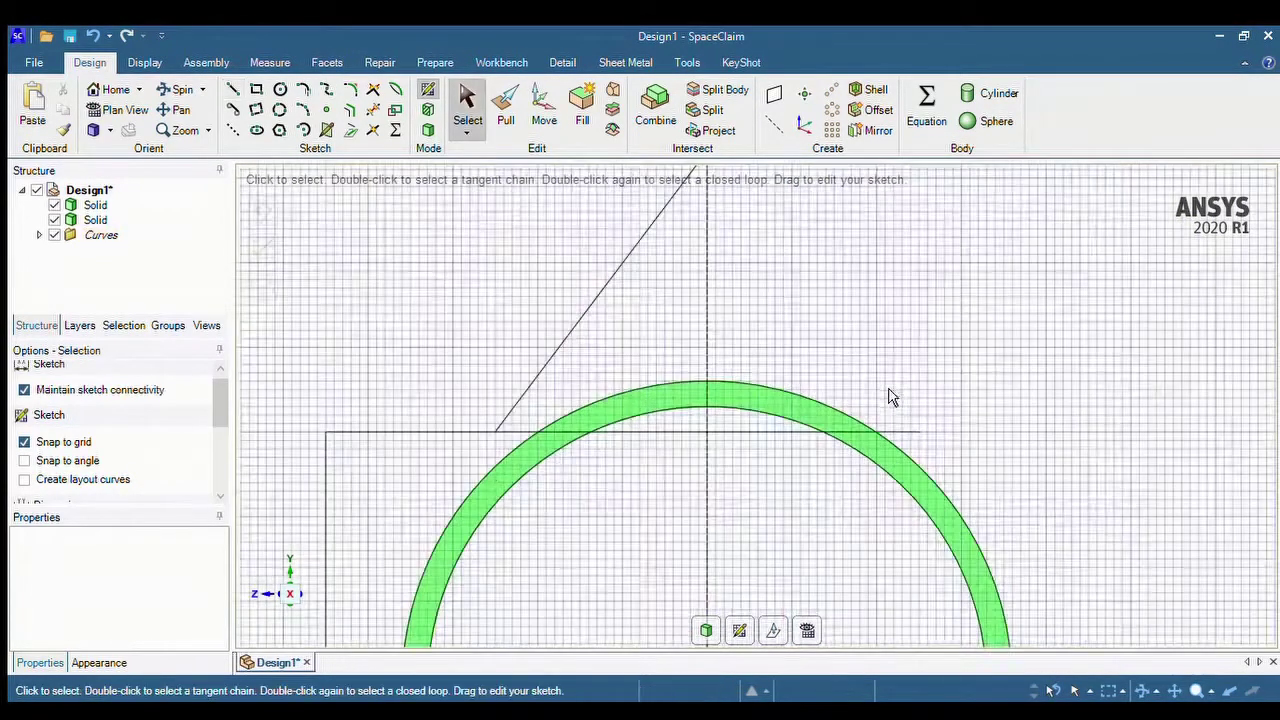
{"action": "left_click", "coordinate": [779, 433]}
{"action": "key", "text": "Delete"}
Draw a vertical line left of the construction line, from inside the lower arch up to the upper ring.
{"action": "scroll", "coordinate": [770, 498], "scroll_direction": "down", "scroll_amount": 5}
{"action": "scroll", "coordinate": [748, 432], "scroll_direction": "down", "scroll_amount": 2}
{"action": "scroll", "coordinate": [746, 400], "scroll_direction": "up", "scroll_amount": 2}
{"action": "key", "text": "Escape"}
{"action": "scroll", "coordinate": [661, 357], "scroll_direction": "up", "scroll_amount": 2}
{"action": "key", "text": "l"}
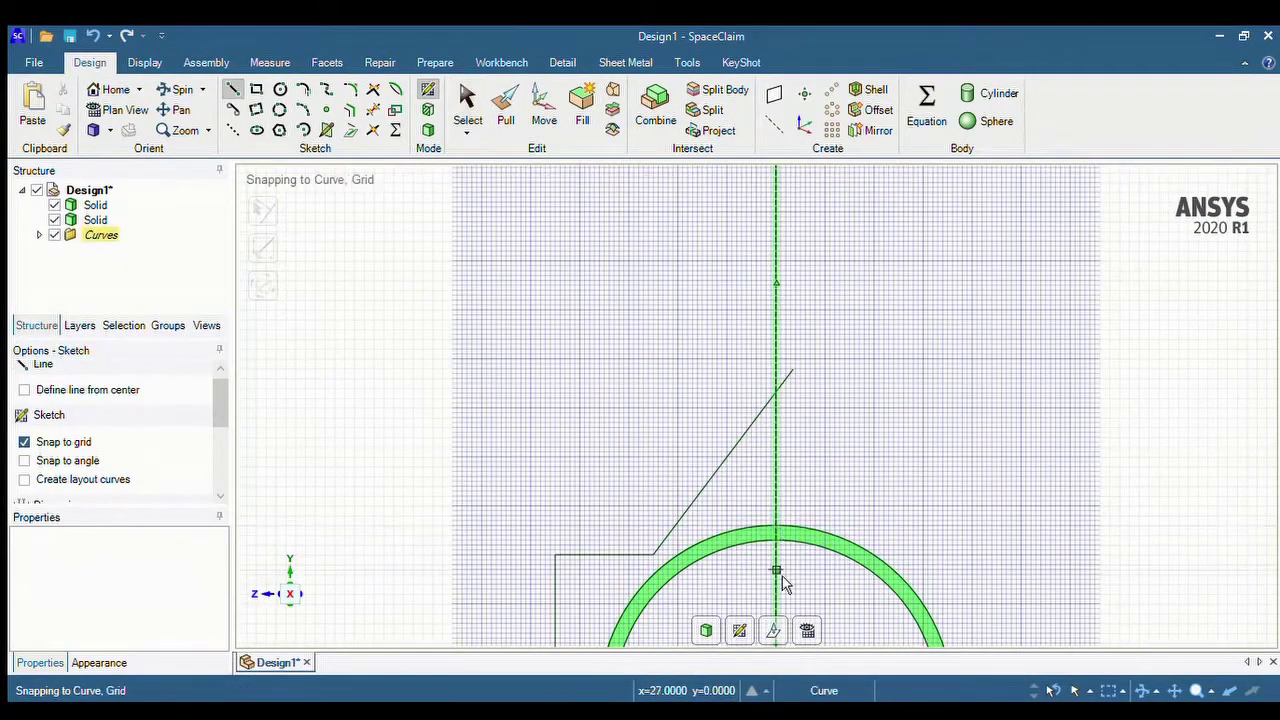
{"action": "left_click", "coordinate": [717, 576]}
{"action": "scroll", "coordinate": [729, 441], "scroll_direction": "down", "scroll_amount": 1}
{"action": "left_click", "coordinate": [25, 391]}
{"action": "scroll", "coordinate": [728, 340], "scroll_direction": "down", "scroll_amount": 3}
{"action": "scroll", "coordinate": [730, 250], "scroll_direction": "up", "scroll_amount": 3}
{"action": "scroll", "coordinate": [731, 250], "scroll_direction": "up", "scroll_amount": 3}
{"action": "left_click", "coordinate": [702, 186]}
{"action": "key", "text": "Escape"}
Trim the lower end of the new vertical line and the sloped line's overshoot so the two meet at a corner.
{"action": "scroll", "coordinate": [731, 355], "scroll_direction": "down", "scroll_amount": 7}
{"action": "scroll", "coordinate": [750, 560], "scroll_direction": "up", "scroll_amount": 3}
{"action": "left_click", "coordinate": [373, 130]}
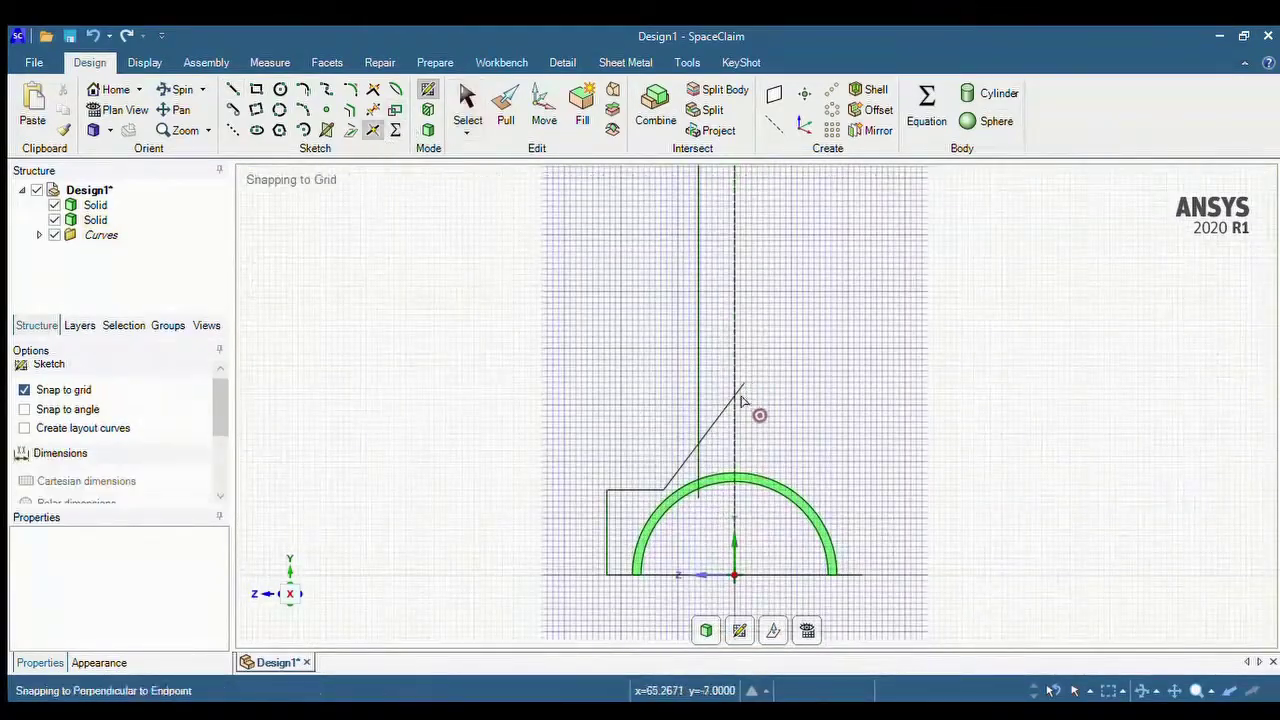
{"action": "left_click", "coordinate": [373, 110]}
{"action": "left_click", "coordinate": [700, 475]}
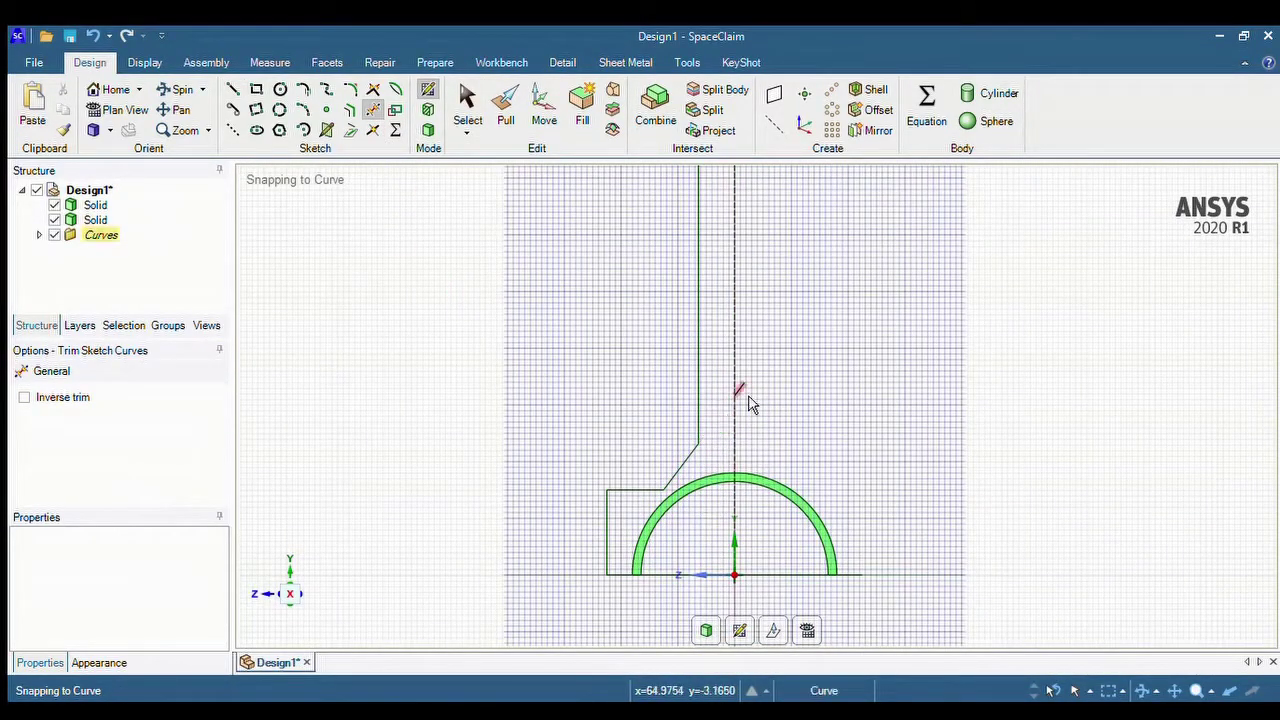
{"action": "key", "text": "Escape"}
Trim the baseline inside the arch and right of it, keeping only the short segment on the left side.
{"action": "scroll", "coordinate": [802, 493], "scroll_direction": "down", "scroll_amount": 3}
{"action": "scroll", "coordinate": [702, 493], "scroll_direction": "up", "scroll_amount": 3}
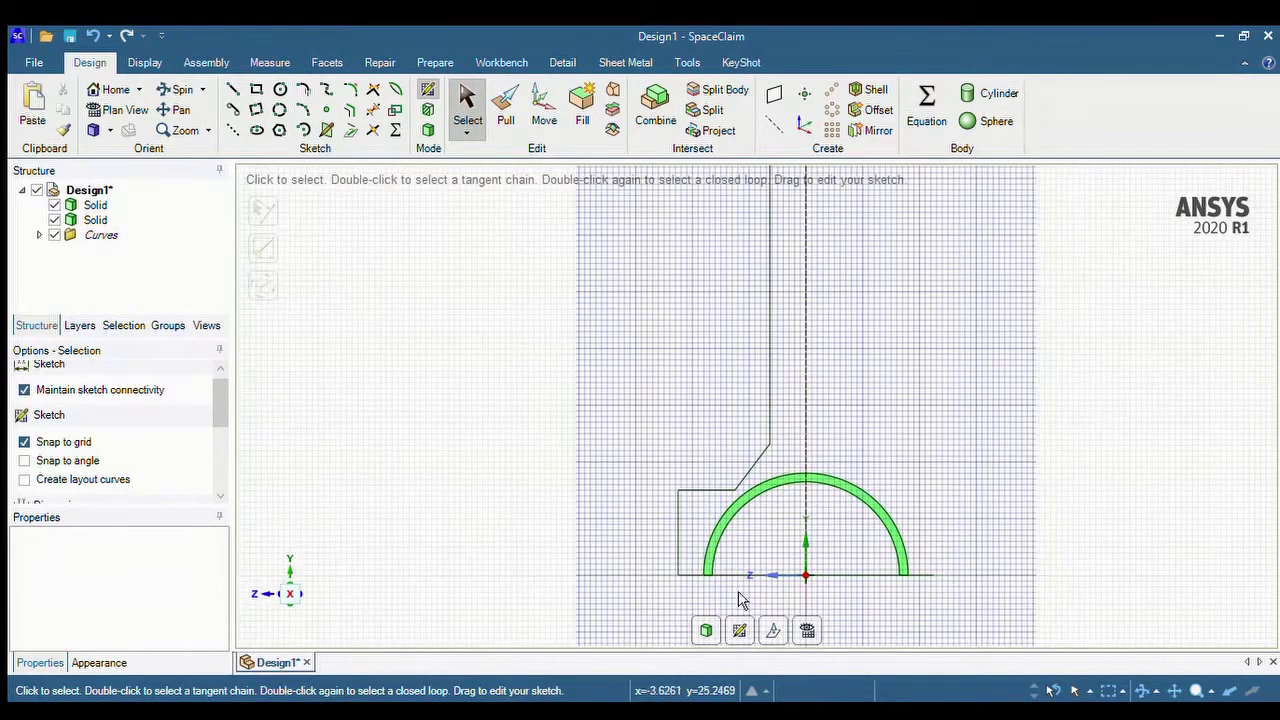
{"action": "left_click", "coordinate": [373, 110]}
{"action": "left_click", "coordinate": [912, 576]}
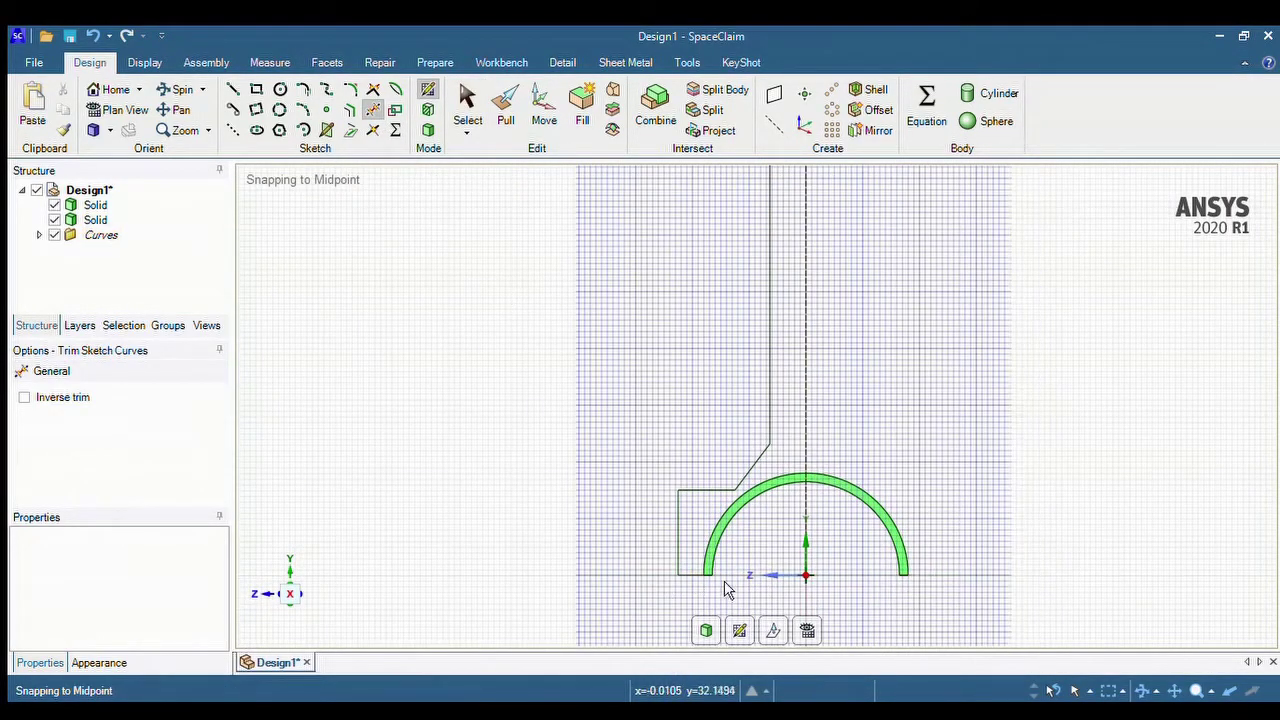
{"action": "key", "text": "Escape"}
Mirror the left half of the rod profile about the vertical construction line.
{"action": "scroll", "coordinate": [766, 496], "scroll_direction": "down", "scroll_amount": 4}
{"action": "scroll", "coordinate": [780, 470], "scroll_direction": "up", "scroll_amount": 2}
{"action": "scroll", "coordinate": [770, 480], "scroll_direction": "down", "scroll_amount": 2}
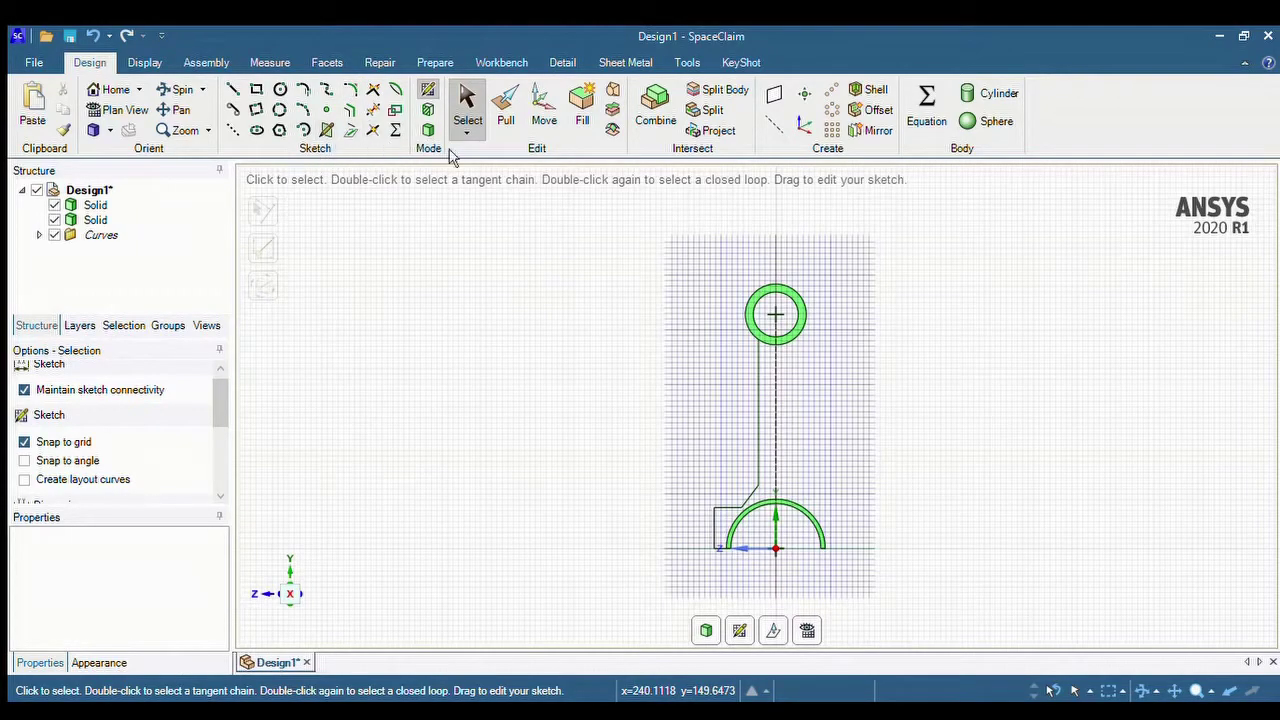
{"action": "left_click", "coordinate": [876, 132]}
{"action": "scroll", "coordinate": [816, 373], "scroll_direction": "up", "scroll_amount": 2}
{"action": "left_click", "coordinate": [758, 353]}
{"action": "left_click", "coordinate": [732, 398]}
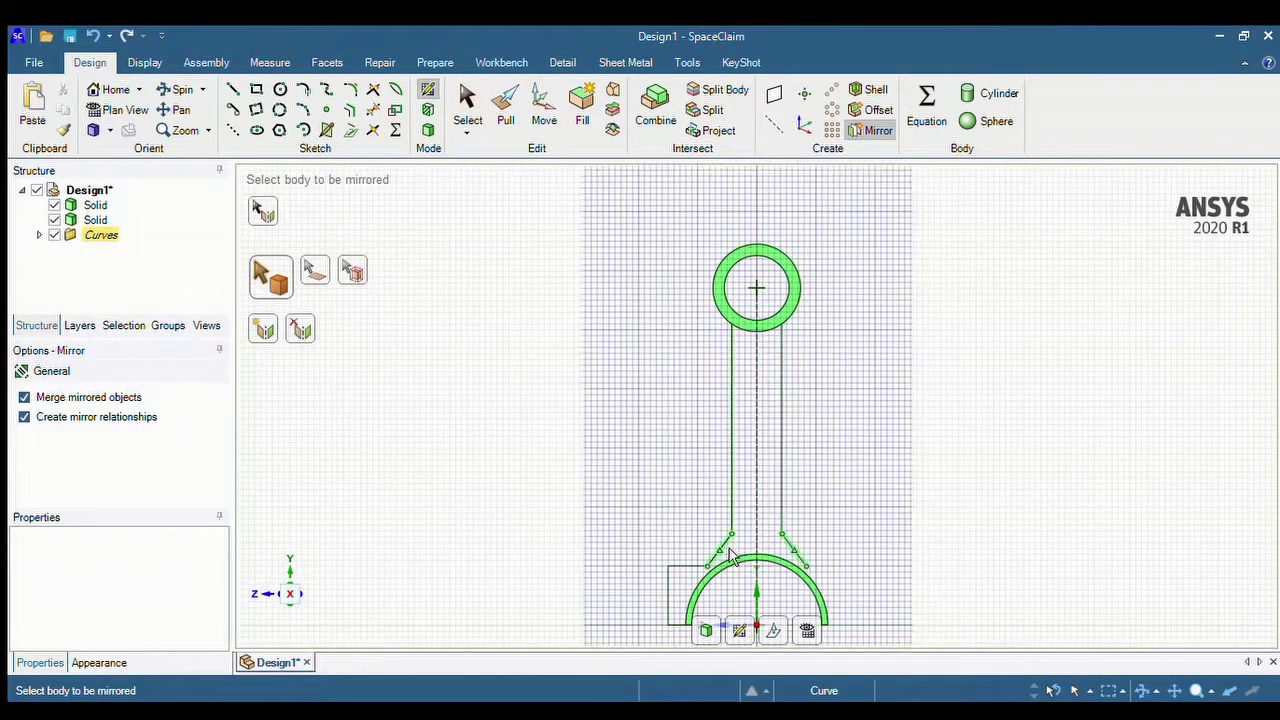
{"action": "left_click", "coordinate": [731, 556]}
Project the solids' edges onto the sketch to close the rod profile and turn it into a surface.
{"action": "key", "text": "p"}
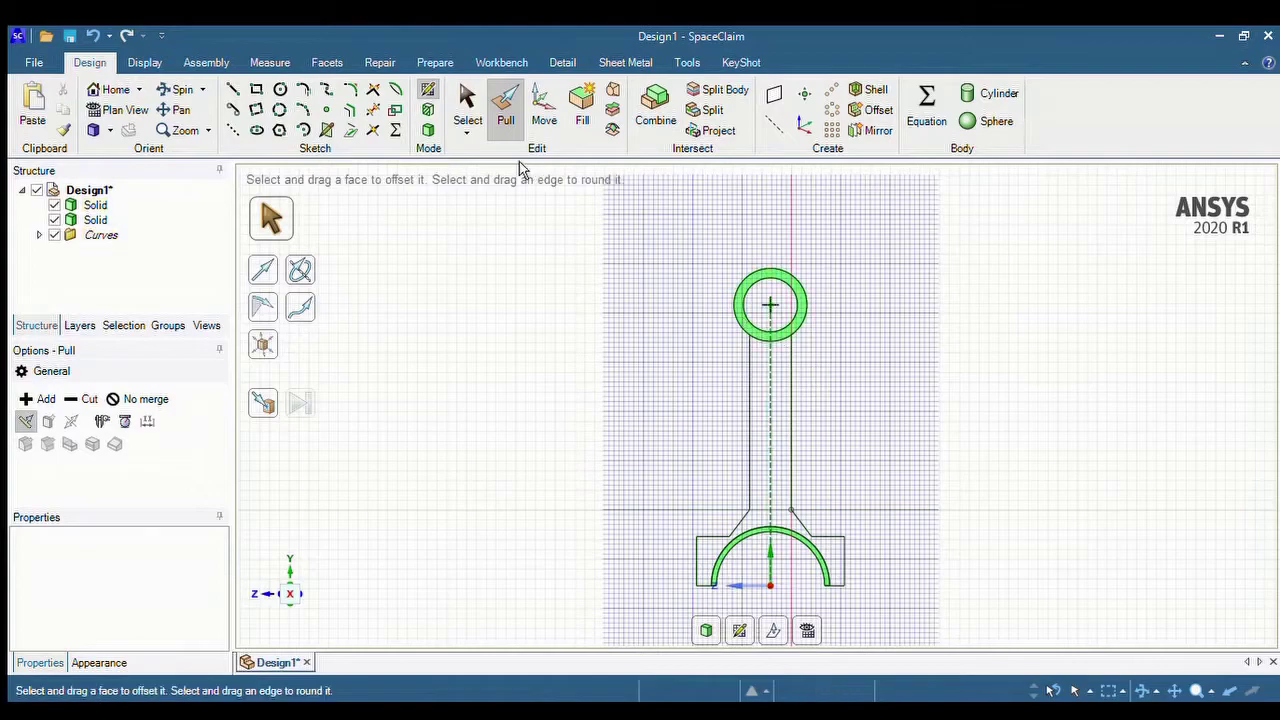
{"action": "left_click", "coordinate": [350, 130]}
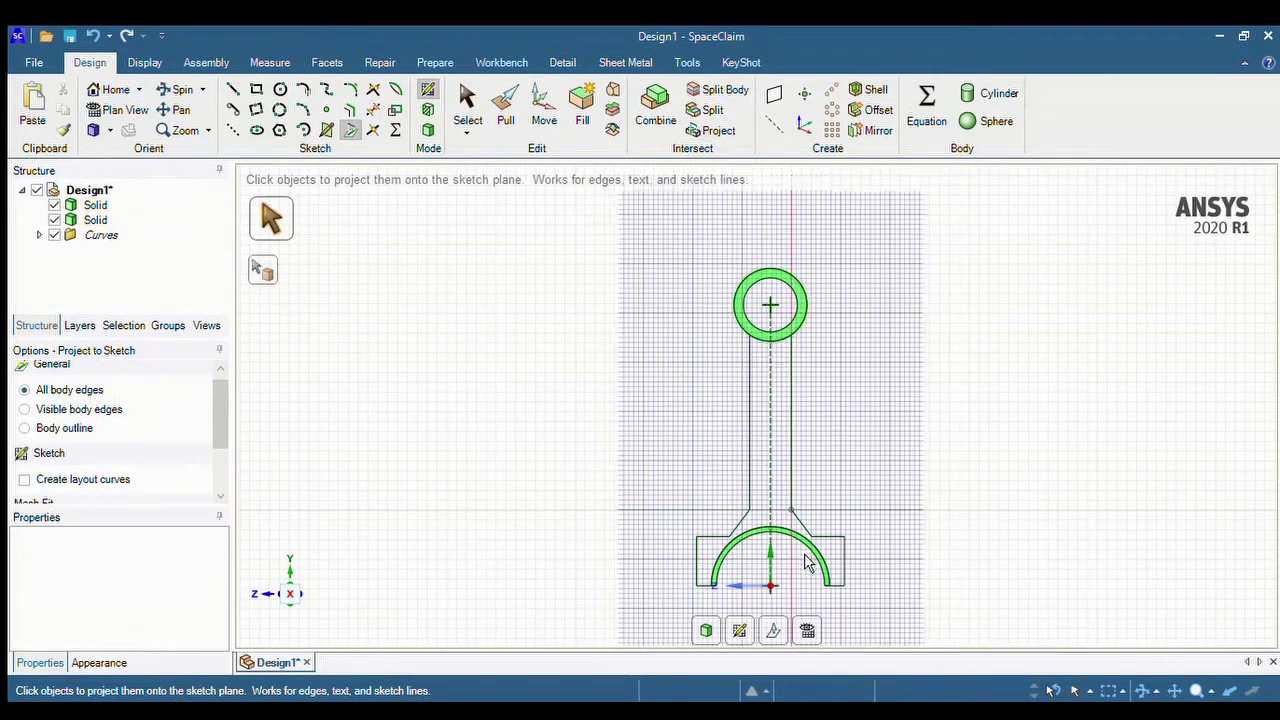
{"action": "left_click", "coordinate": [740, 631]}
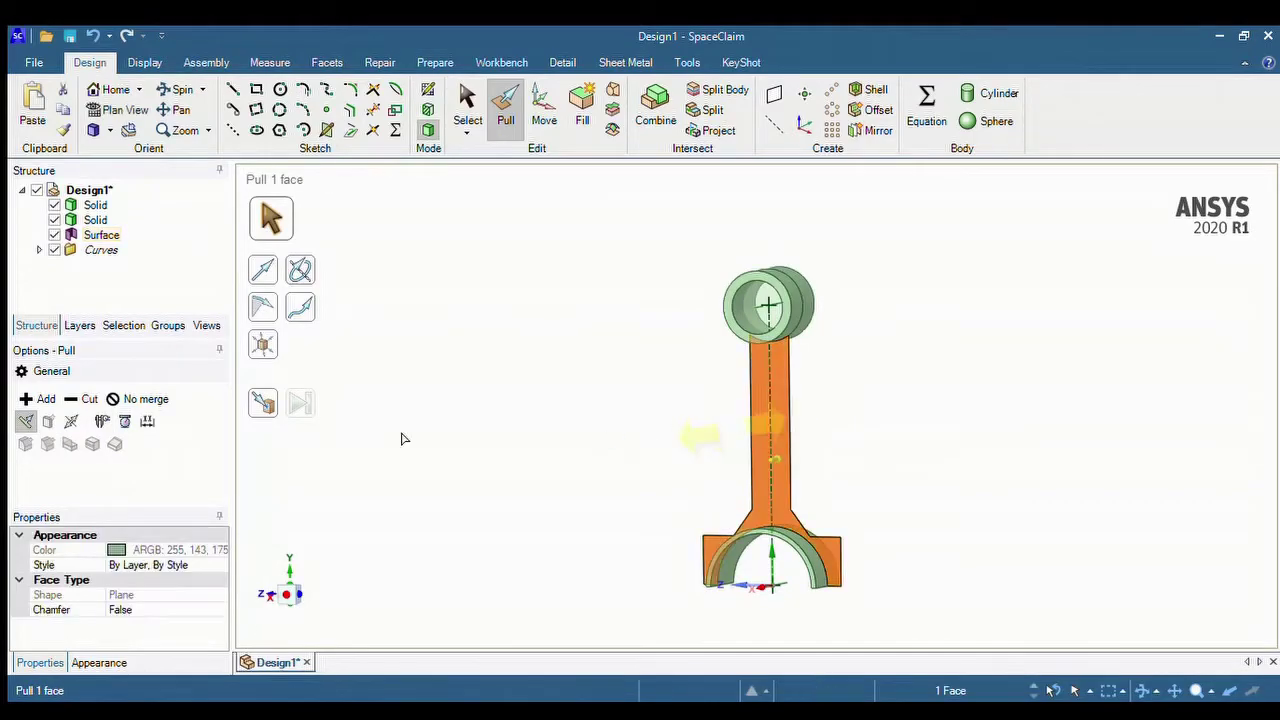
Thicken the rod profile face in both directions with a value of 10 mm.
{"action": "left_click", "coordinate": [71, 422]}
{"action": "left_click_drag", "start_coordinate": [638, 460], "coordinate": [608, 472]}
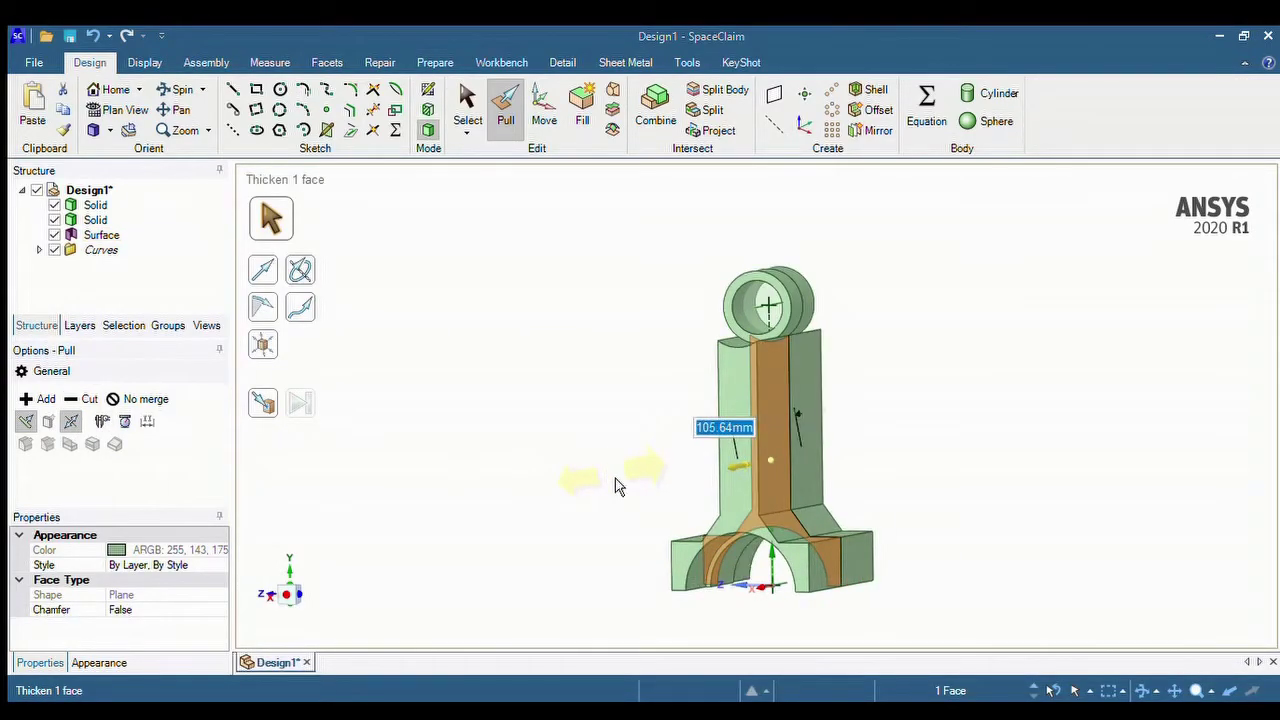
{"action": "type", "text": "10"}
{"action": "key", "text": "Return"}
{"action": "left_click", "coordinate": [840, 492]}
Examine the thickened rod body and its joints with the ring and arch from several angles.
{"action": "scroll", "coordinate": [840, 492], "scroll_direction": "up", "scroll_amount": 3}
{"action": "middle_click_drag", "start_coordinate": [727, 315], "coordinate": [997, 349]}
{"action": "scroll", "coordinate": [711, 306], "scroll_direction": "up", "scroll_amount": 3}
{"action": "left_click", "coordinate": [691, 541]}
{"action": "left_click", "coordinate": [840, 400]}
{"action": "scroll", "coordinate": [711, 306], "scroll_direction": "down", "scroll_amount": 4}
{"action": "middle_click_drag", "start_coordinate": [660, 271], "coordinate": [787, 294]}
{"action": "key", "text": "Escape"}
Round the four outer vertical edges of the side blocks on the lower half-ring with a radius of about 9 mm.
{"action": "scroll", "coordinate": [763, 350], "scroll_direction": "down", "scroll_amount": 3}
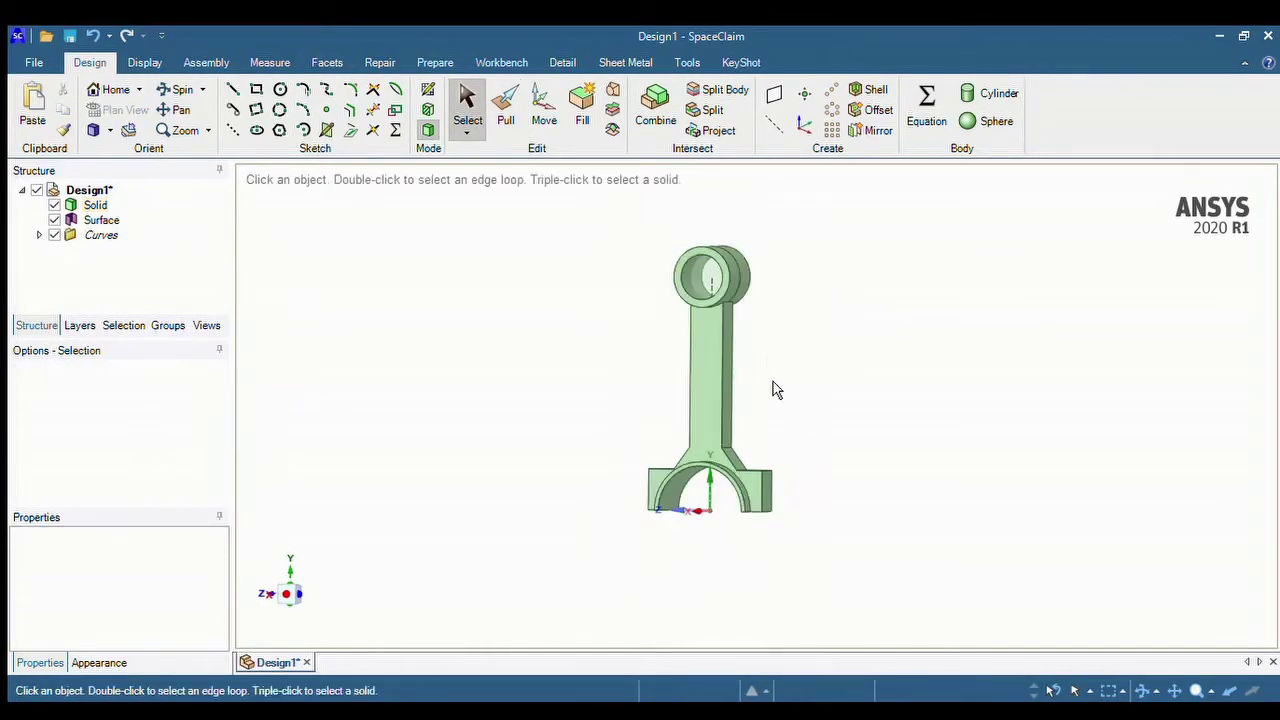
{"action": "scroll", "coordinate": [762, 382], "scroll_direction": "up", "scroll_amount": 4}
{"action": "scroll", "coordinate": [746, 482], "scroll_direction": "down", "scroll_amount": 4}
{"action": "scroll", "coordinate": [773, 535], "scroll_direction": "up", "scroll_amount": 5}
{"action": "left_click", "coordinate": [779, 551]}
{"action": "left_click", "coordinate": [782, 558], "text": "ctrl"}
{"action": "left_click", "coordinate": [338, 560], "text": "ctrl"}
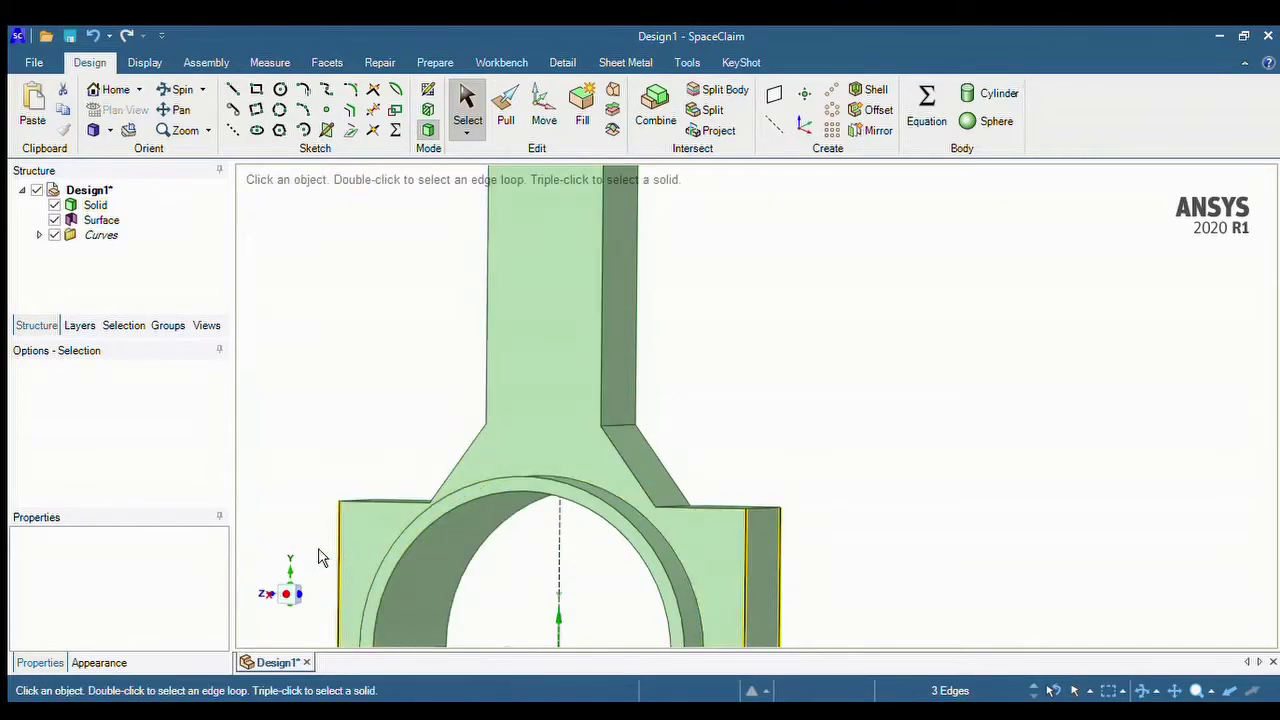
{"action": "scroll", "coordinate": [340, 535], "scroll_direction": "down", "scroll_amount": 5}
{"action": "middle_click_drag", "start_coordinate": [331, 534], "coordinate": [360, 533]}
{"action": "scroll", "coordinate": [356, 537], "scroll_direction": "up", "scroll_amount": 5}
{"action": "left_click", "coordinate": [347, 527], "text": "ctrl"}
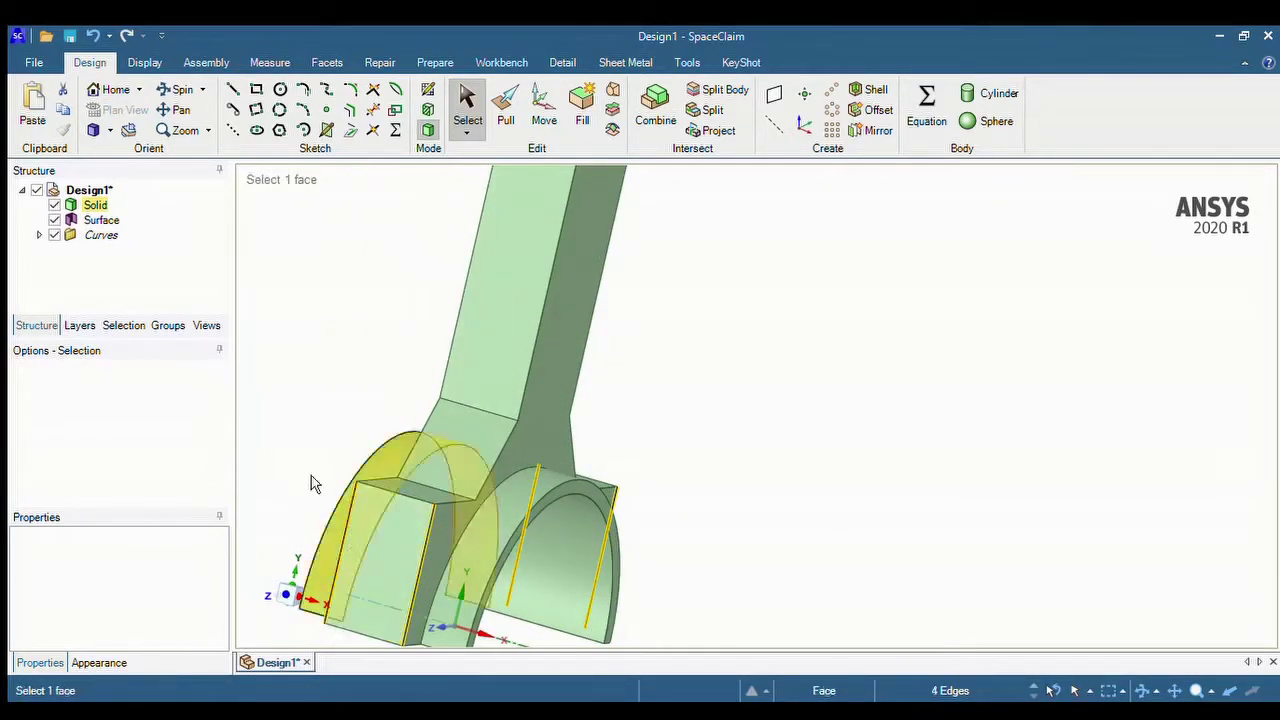
{"action": "left_click", "coordinate": [518, 108]}
{"action": "left_click_drag", "start_coordinate": [866, 473], "coordinate": [738, 457]}
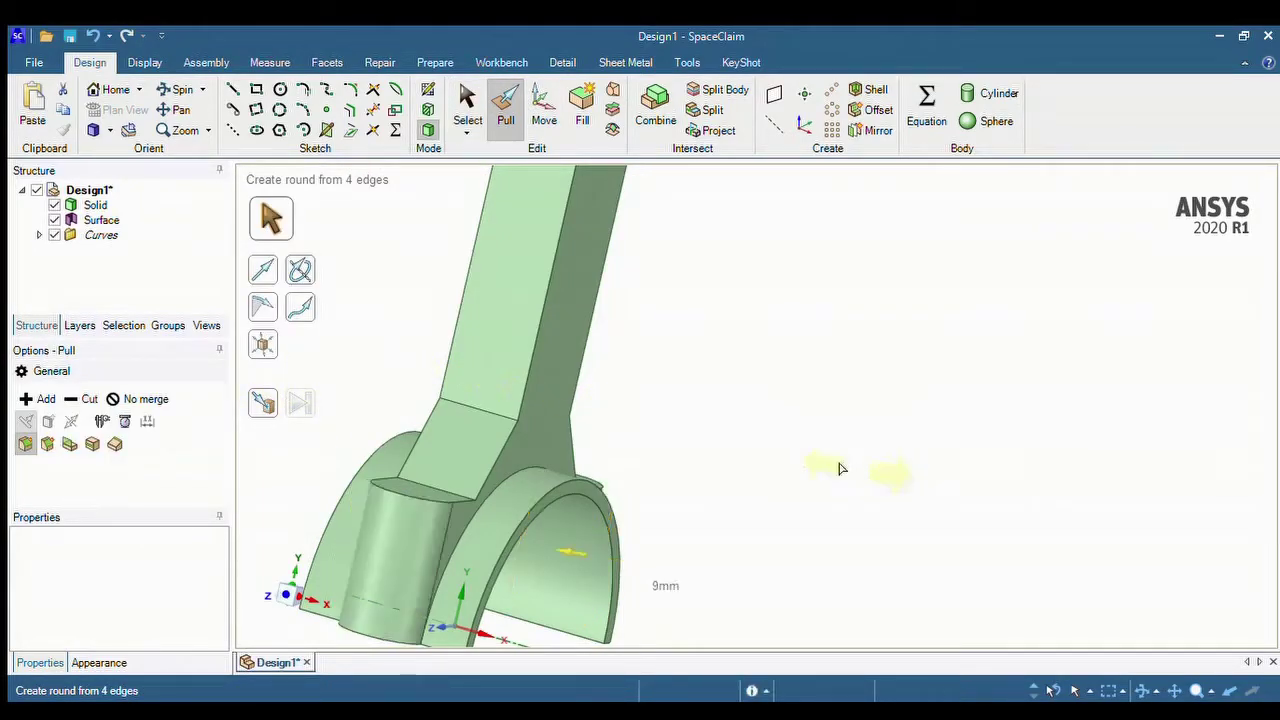
{"action": "left_click", "coordinate": [769, 494]}
Round the edges where the straight shank meets its lower flare on both sides, with a radius of about 43 mm.
{"action": "left_click", "coordinate": [492, 413]}
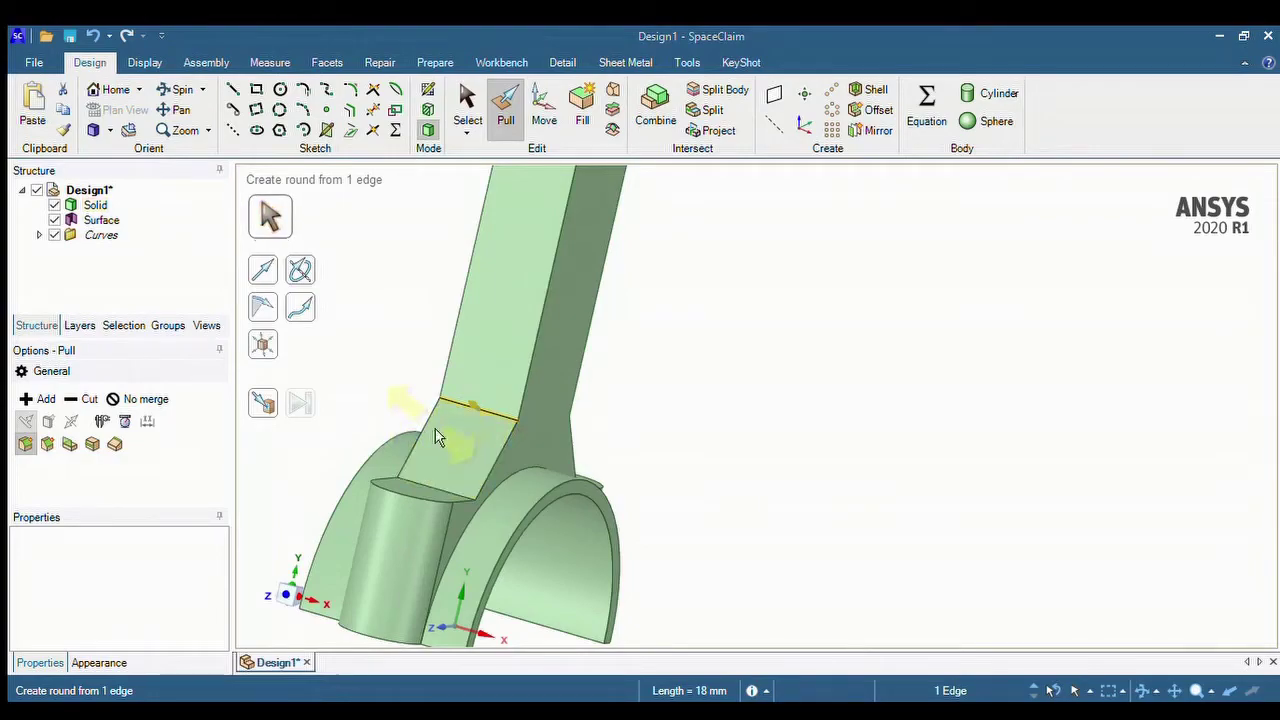
{"action": "left_click_drag", "start_coordinate": [597, 427], "coordinate": [634, 451]}
{"action": "middle_click_drag", "start_coordinate": [640, 452], "coordinate": [598, 434]}
{"action": "left_click", "coordinate": [591, 411]}
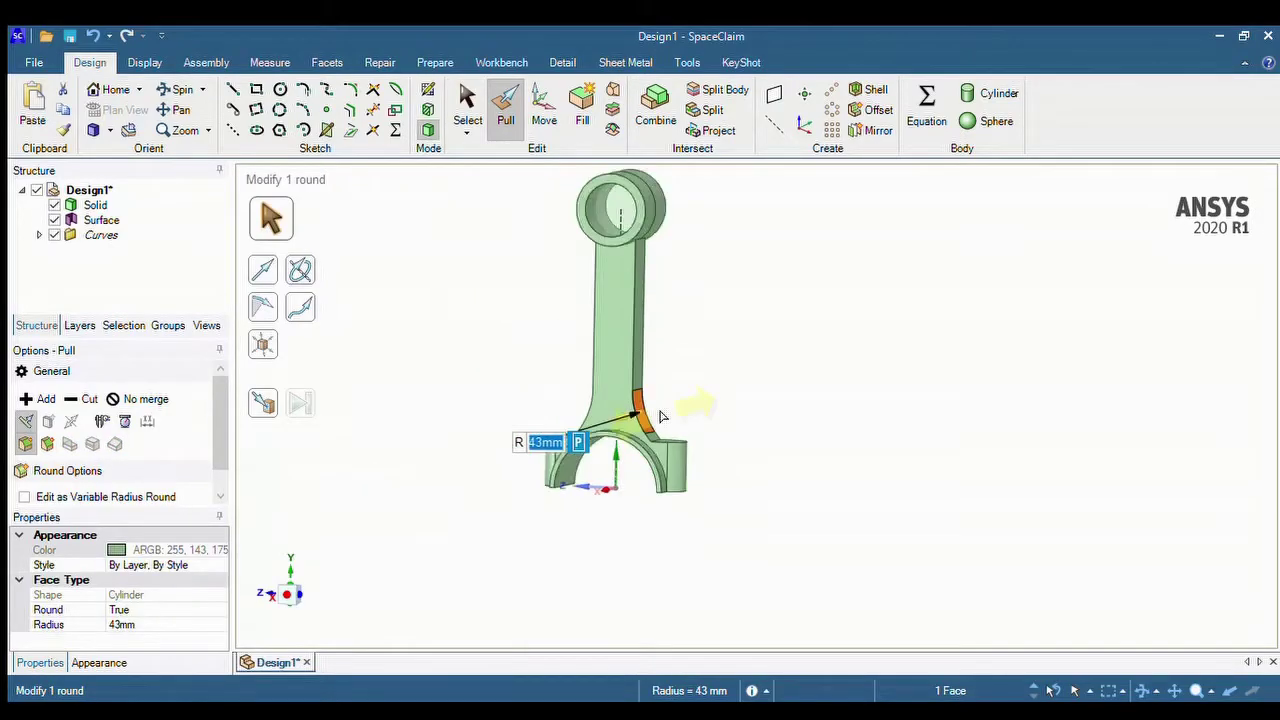
Round the two edges where the sides of the shank meet the upper ring.
{"action": "scroll", "coordinate": [606, 306], "scroll_direction": "up", "scroll_amount": 5}
{"action": "left_click", "coordinate": [728, 437]}
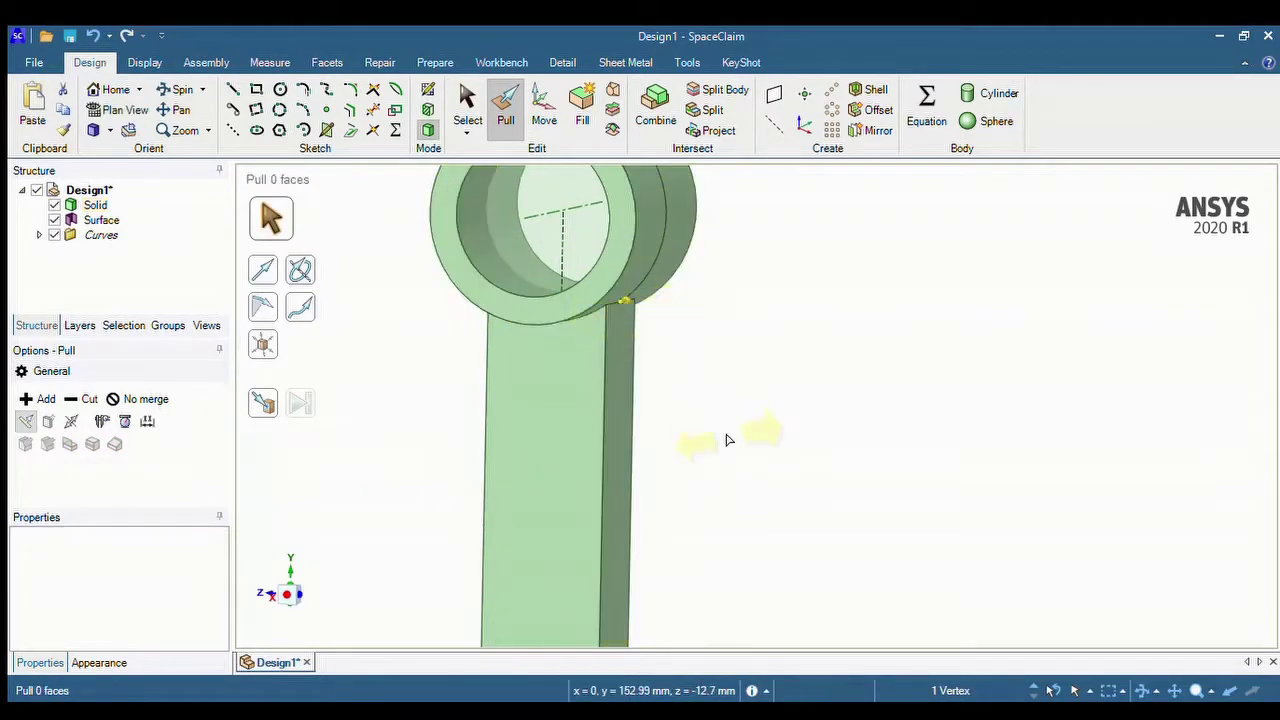
{"action": "left_click", "coordinate": [608, 345]}
{"action": "left_click_drag", "start_coordinate": [639, 372], "coordinate": [600, 388]}
{"action": "middle_click_drag", "start_coordinate": [599, 380], "coordinate": [768, 352]}
{"action": "left_click", "coordinate": [461, 292]}
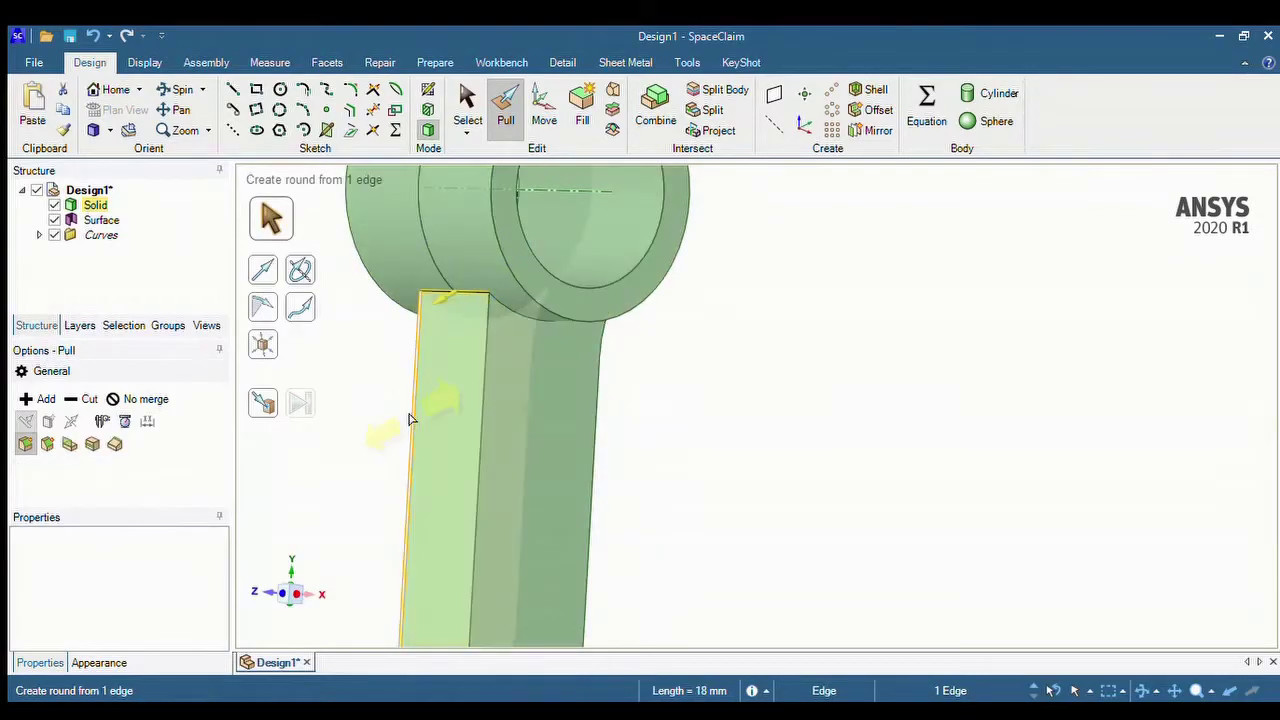
{"action": "left_click_drag", "start_coordinate": [412, 420], "coordinate": [374, 436]}
{"action": "left_click", "coordinate": [694, 337]}
Delete the leftover surface body that fills the hole of the upper ring.
{"action": "scroll", "coordinate": [694, 337], "scroll_direction": "down", "scroll_amount": 4}
{"action": "middle_click_drag", "start_coordinate": [654, 457], "coordinate": [608, 468]}
{"action": "scroll", "coordinate": [603, 520], "scroll_direction": "down", "scroll_amount": 3}
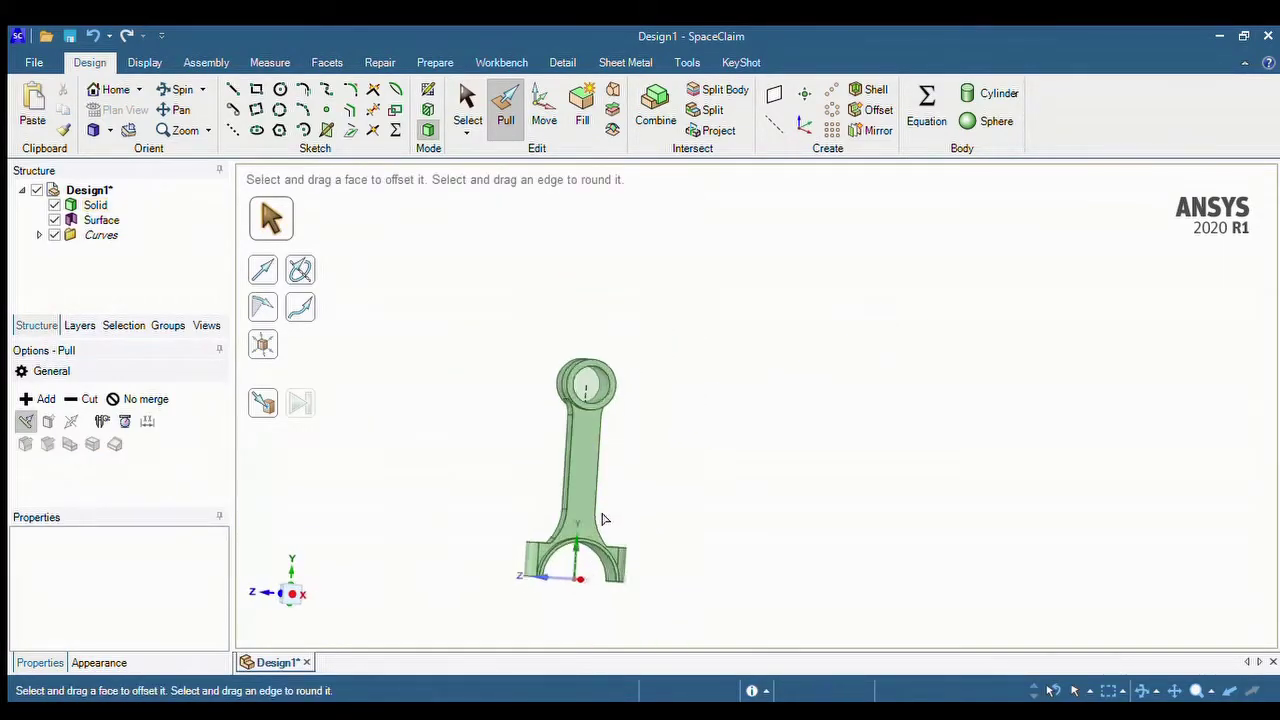
{"action": "scroll", "coordinate": [603, 520], "scroll_direction": "up", "scroll_amount": 2}
{"action": "left_click", "coordinate": [551, 330]}
{"action": "left_click", "coordinate": [583, 328]}
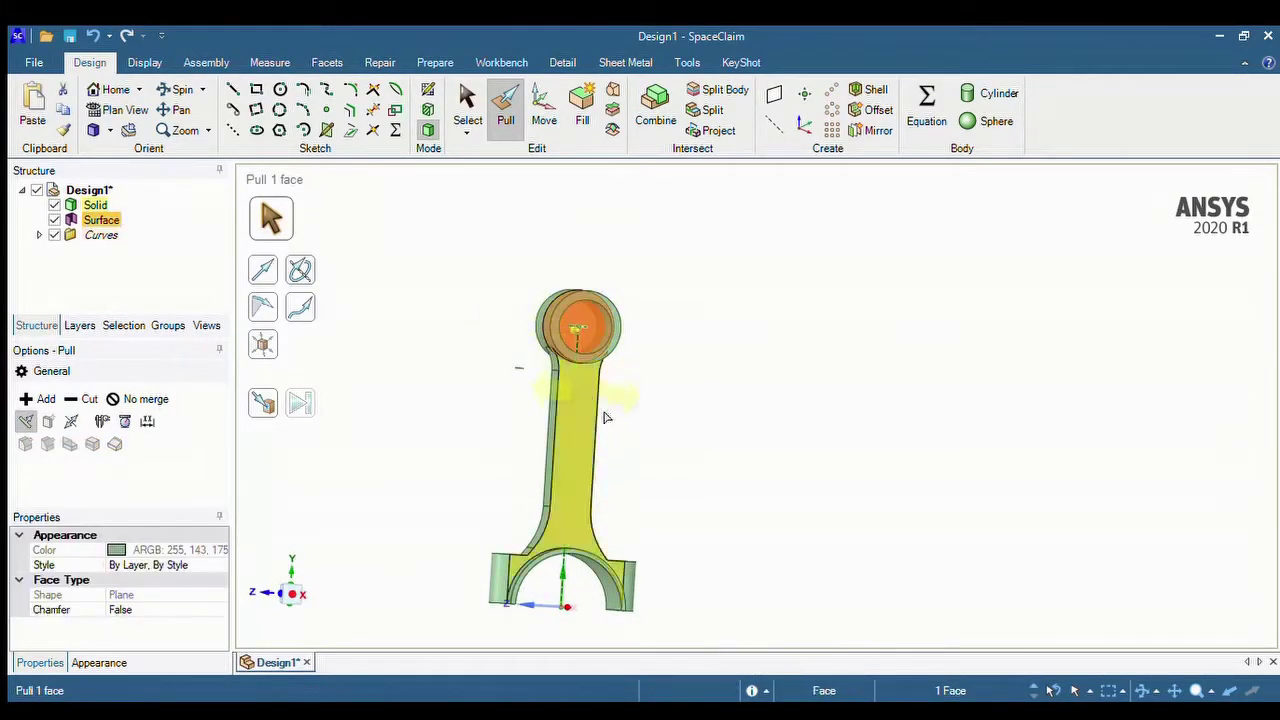
{"action": "key", "text": "Delete"}
{"action": "middle_click_drag", "start_coordinate": [706, 427], "coordinate": [697, 429]}
{"action": "left_click", "coordinate": [561, 346]}
{"action": "mouse_move", "coordinate": [640, 356]}
{"action": "middle_mouse_down"}
{"action": "mouse_move", "coordinate": [686, 354]}
{"action": "mouse_move", "coordinate": [642, 358]}
{"action": "middle_mouse_up"}
{"action": "left_click", "coordinate": [720, 483]}
{"action": "scroll", "coordinate": [720, 483], "scroll_direction": "up", "scroll_amount": 2}
{"action": "middle_click_drag", "start_coordinate": [720, 483], "coordinate": [663, 494]}
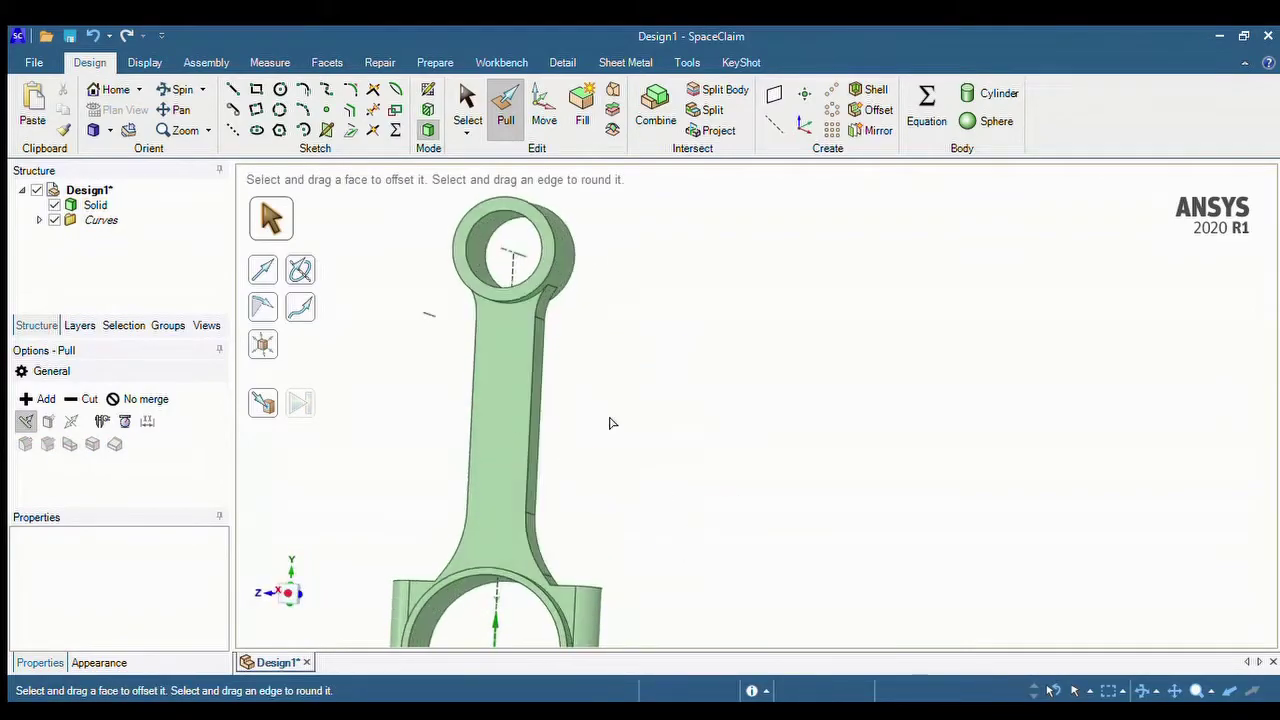
Hide the sketch curves and start a sketch on the front face of the shank in plan view.
{"action": "key", "text": "Escape"}
{"action": "left_click", "coordinate": [504, 450]}
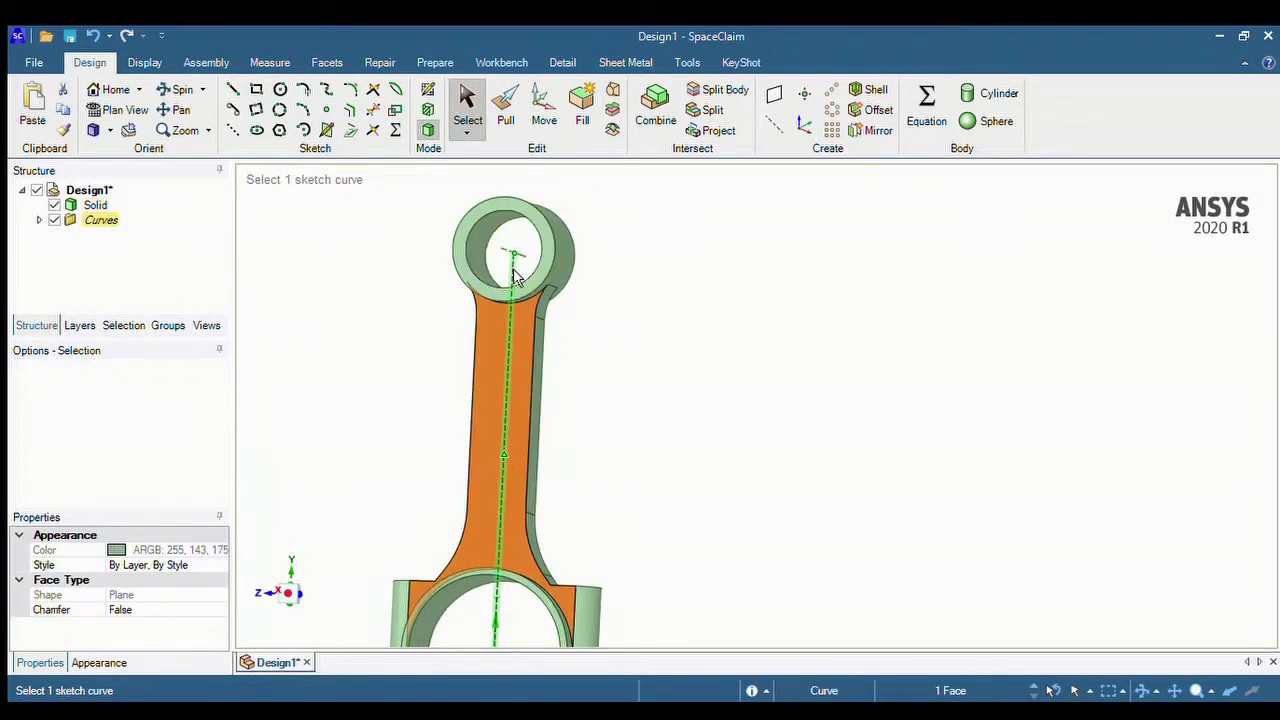
{"action": "left_click", "coordinate": [54, 220]}
{"action": "left_click", "coordinate": [538, 402]}
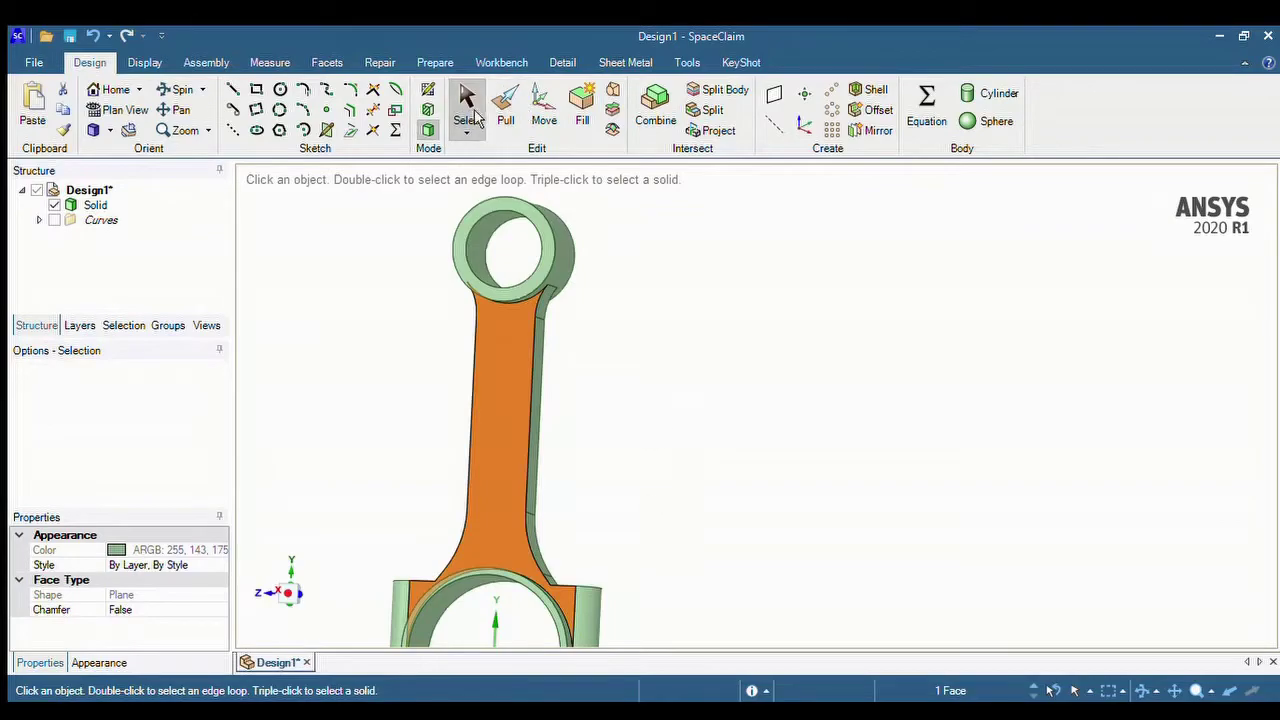
{"action": "key", "text": "k"}
{"action": "scroll", "coordinate": [718, 580], "scroll_direction": "down", "scroll_amount": 1}
{"action": "left_click", "coordinate": [806, 632]}
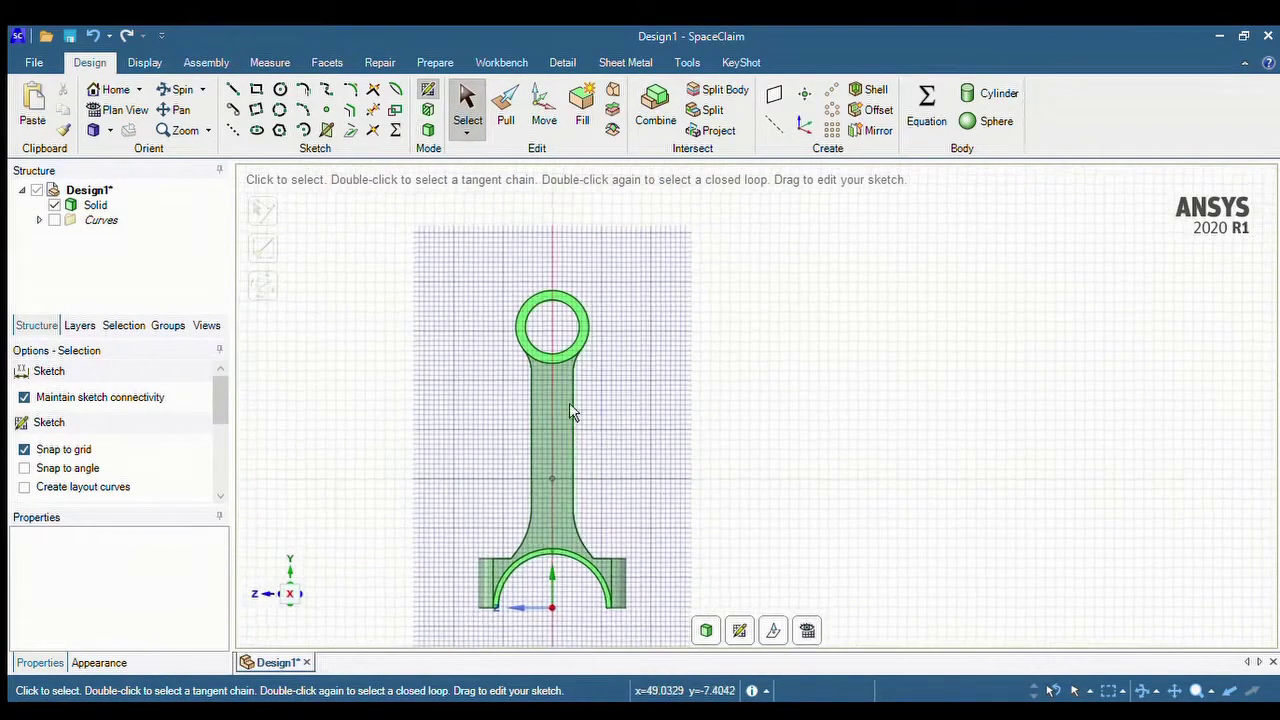
Sketch a 16 mm diameter circle on the shank's centreline just below the upper ring.
{"action": "scroll", "coordinate": [568, 402], "scroll_direction": "up", "scroll_amount": 4}
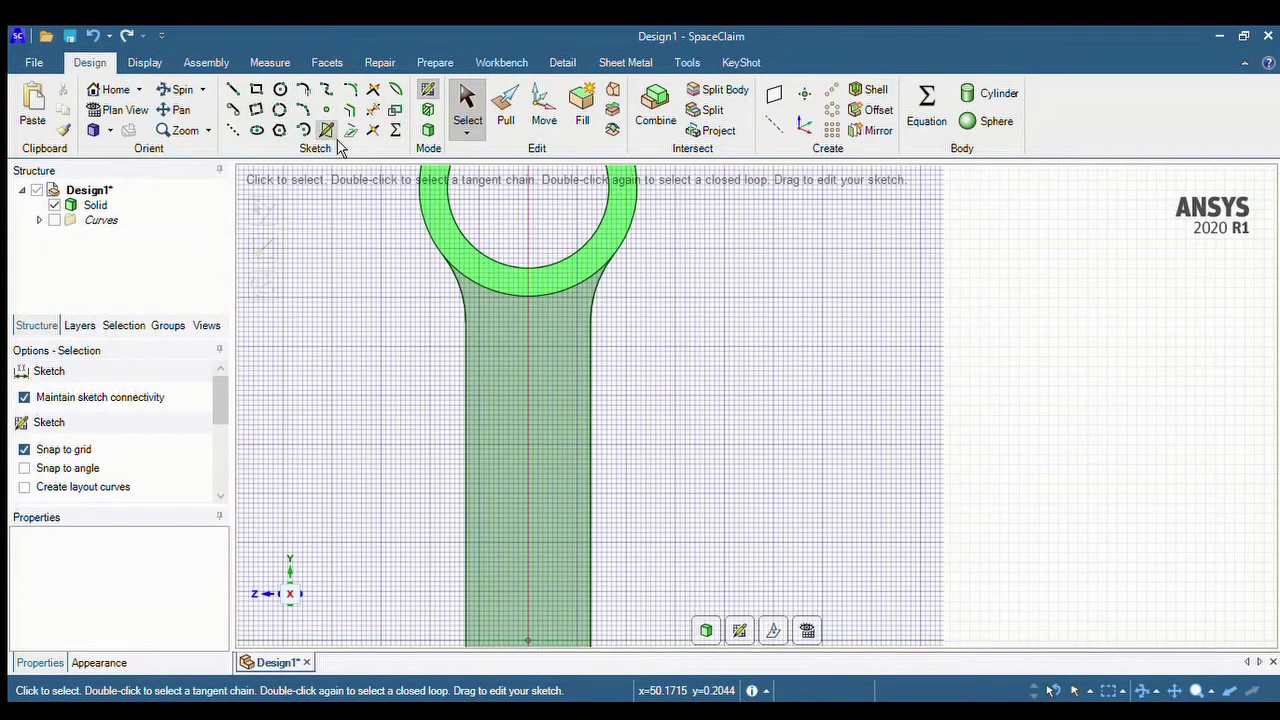
{"action": "left_click", "coordinate": [281, 90]}
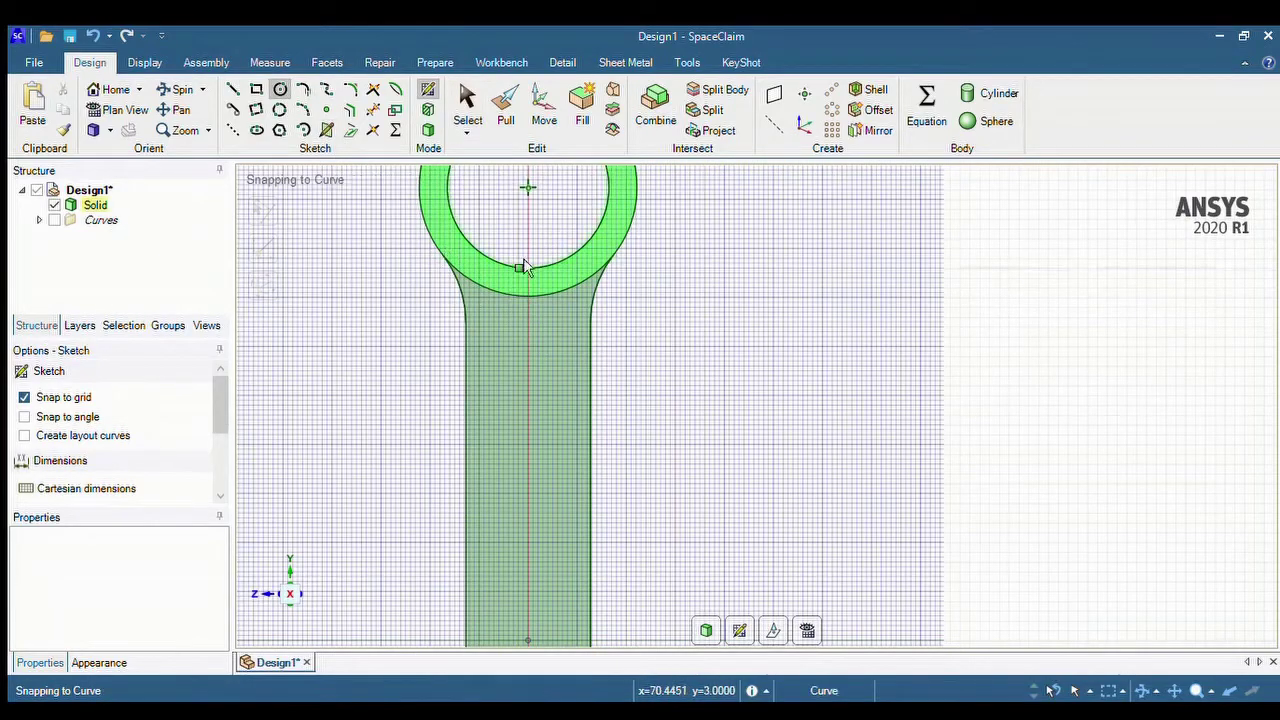
{"action": "left_click", "coordinate": [530, 344]}
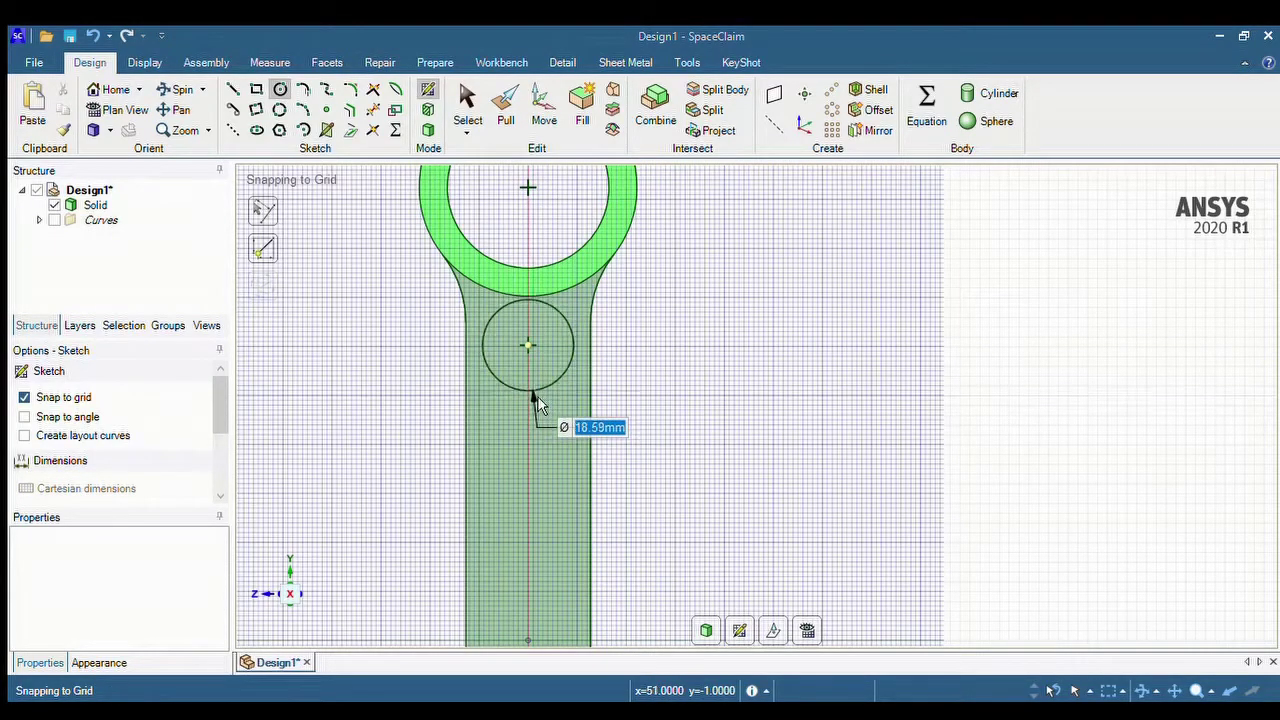
{"action": "left_click", "coordinate": [489, 346]}
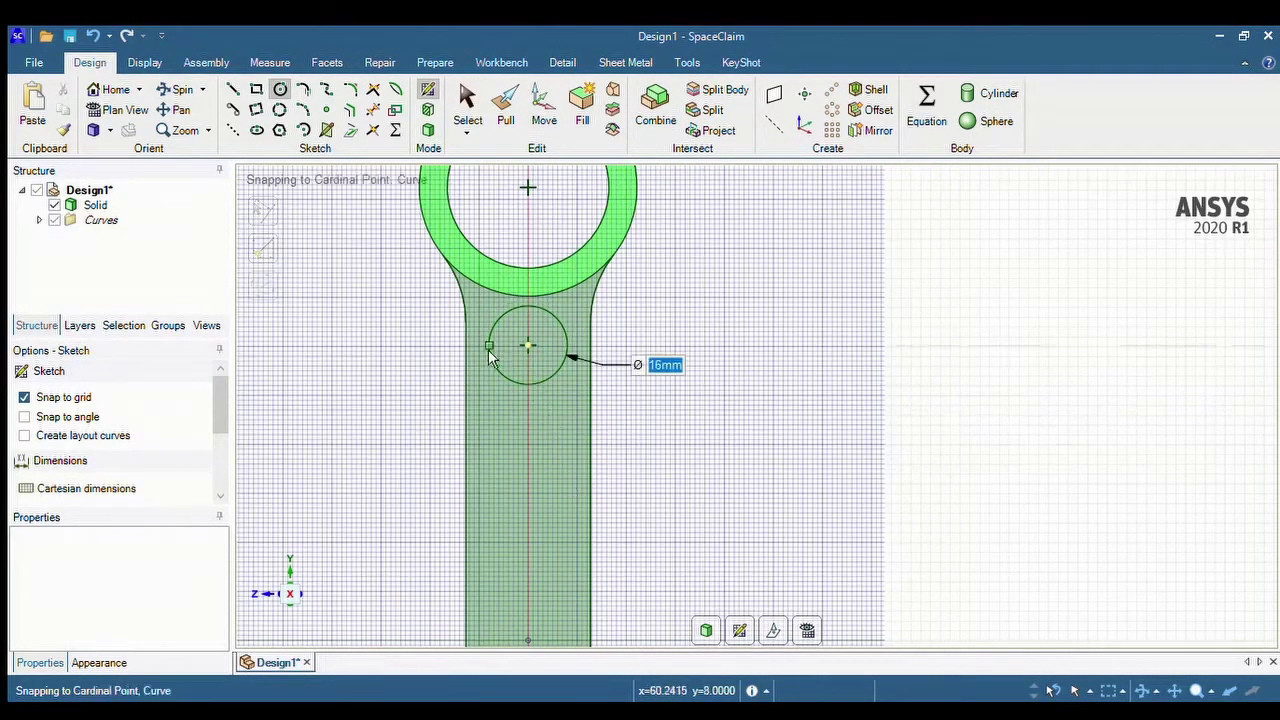
Sketch a second circle of matching size on the centreline at the lower end of the shank.
{"action": "scroll", "coordinate": [537, 396], "scroll_direction": "down", "scroll_amount": 4}
{"action": "scroll", "coordinate": [553, 494], "scroll_direction": "up", "scroll_amount": 3}
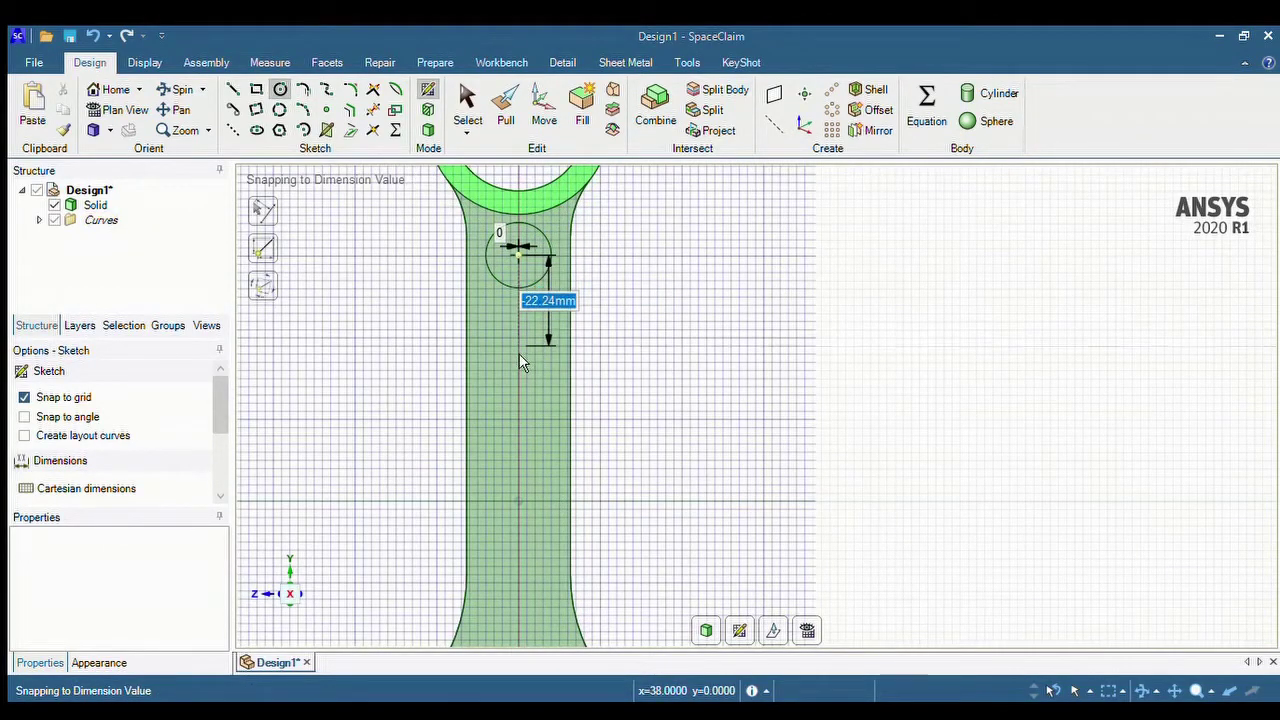
{"action": "scroll", "coordinate": [519, 355], "scroll_direction": "down", "scroll_amount": 5}
{"action": "left_click", "coordinate": [674, 227]}
{"action": "key", "text": "Escape"}
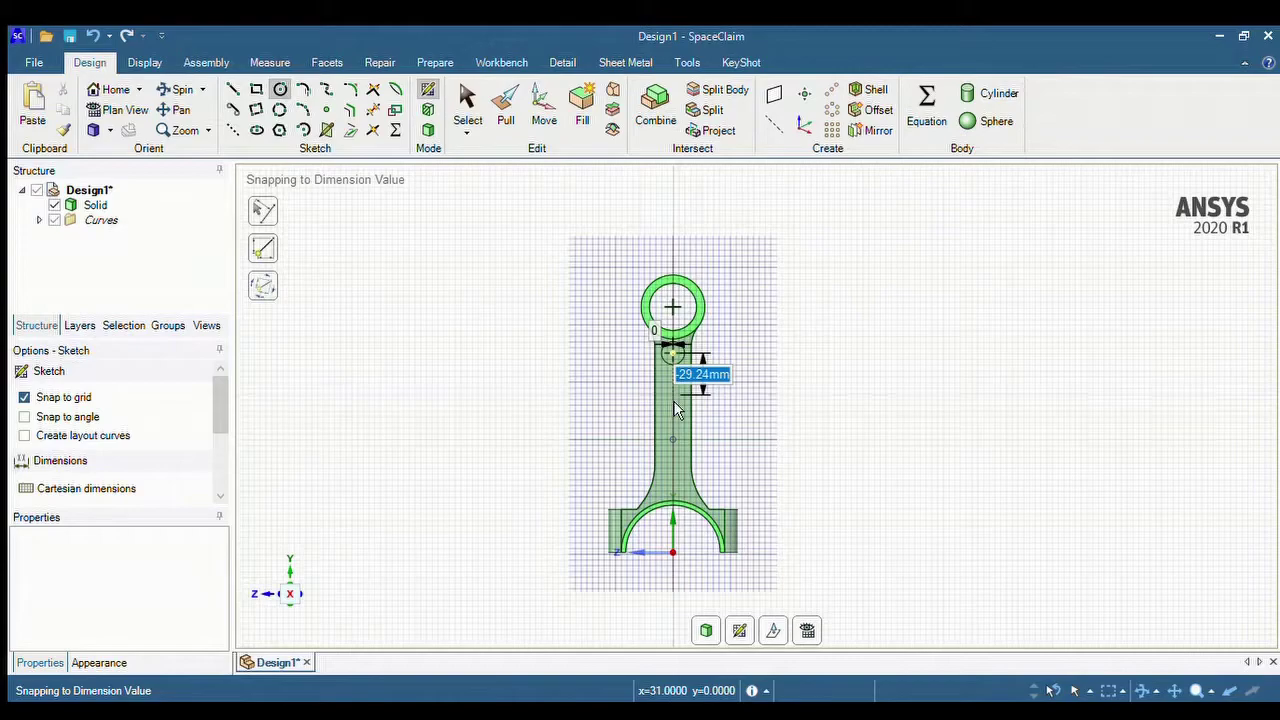
{"action": "key", "text": "Escape"}
{"action": "scroll", "coordinate": [733, 408], "scroll_direction": "down", "scroll_amount": 3}
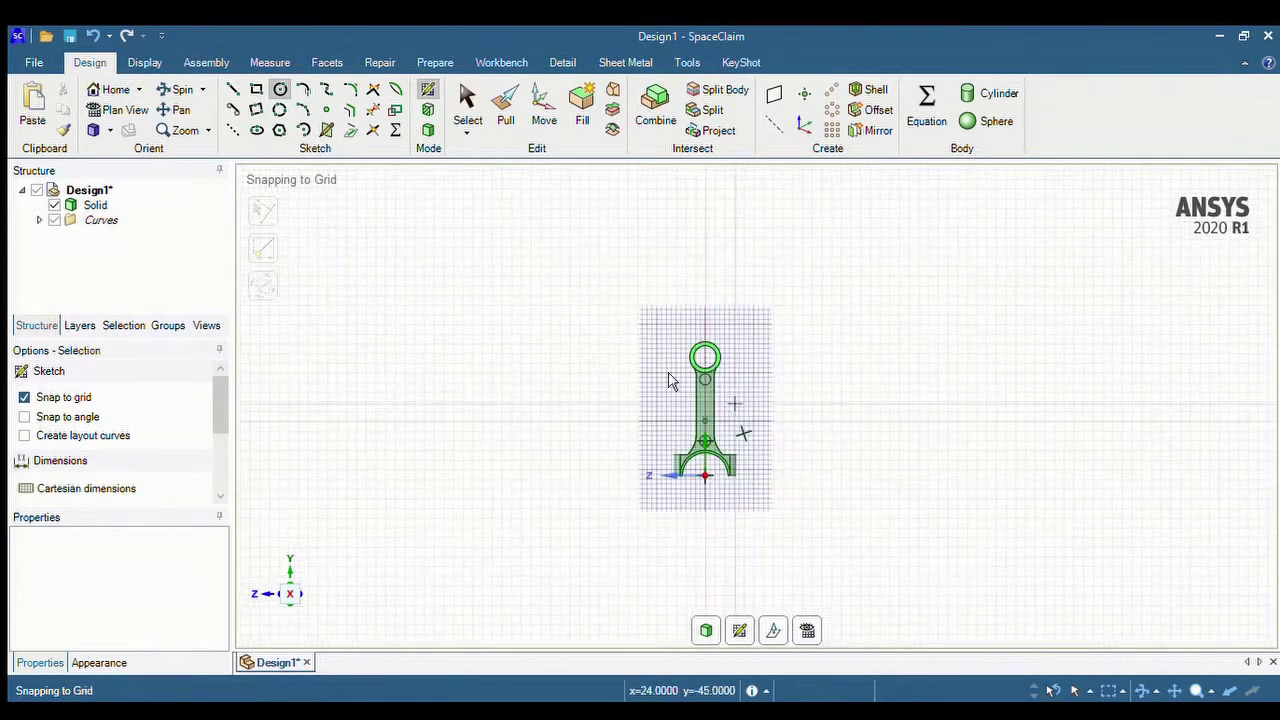
Connect the two circles with a vertical tangent line on each side.
{"action": "scroll", "coordinate": [735, 430], "scroll_direction": "up", "scroll_amount": 4}
{"action": "left_click", "coordinate": [635, 327]}
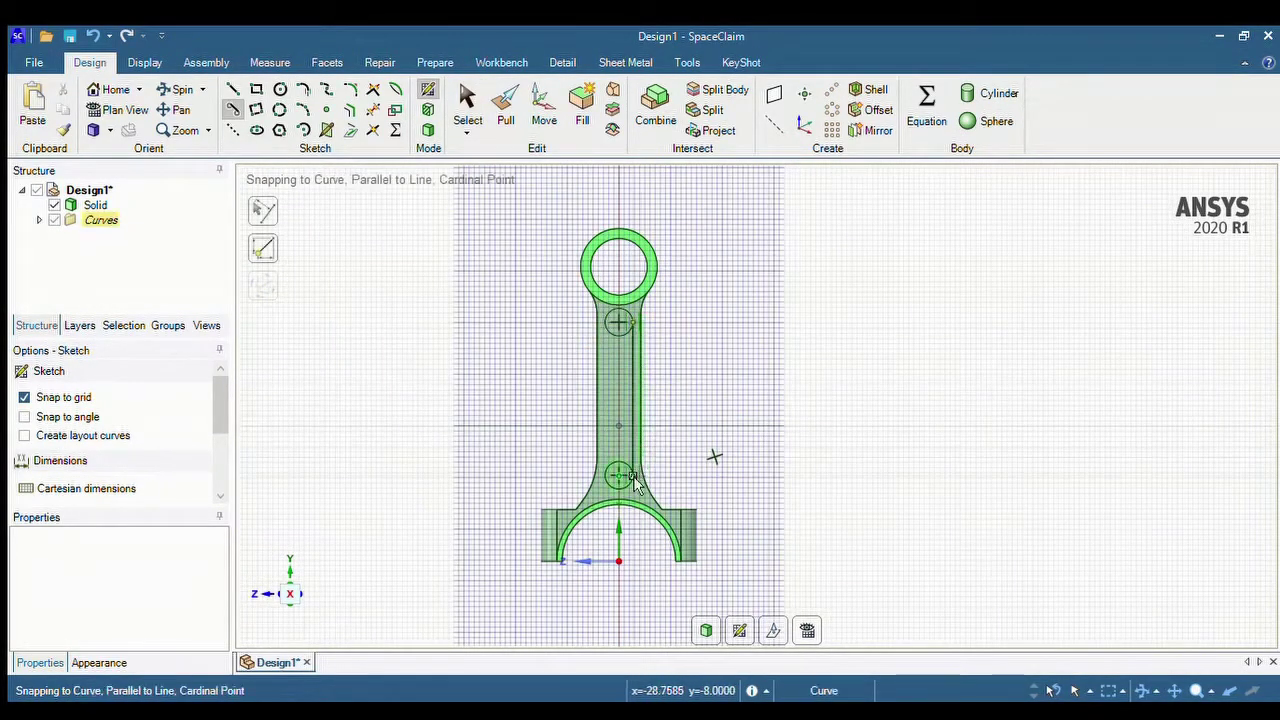
{"action": "left_click", "coordinate": [635, 475]}
{"action": "scroll", "coordinate": [645, 387], "scroll_direction": "down", "scroll_amount": 1}
{"action": "scroll", "coordinate": [612, 335], "scroll_direction": "up", "scroll_amount": 6}
{"action": "left_click", "coordinate": [627, 351]}
{"action": "scroll", "coordinate": [637, 465], "scroll_direction": "down", "scroll_amount": 4}
{"action": "left_click", "coordinate": [626, 580]}
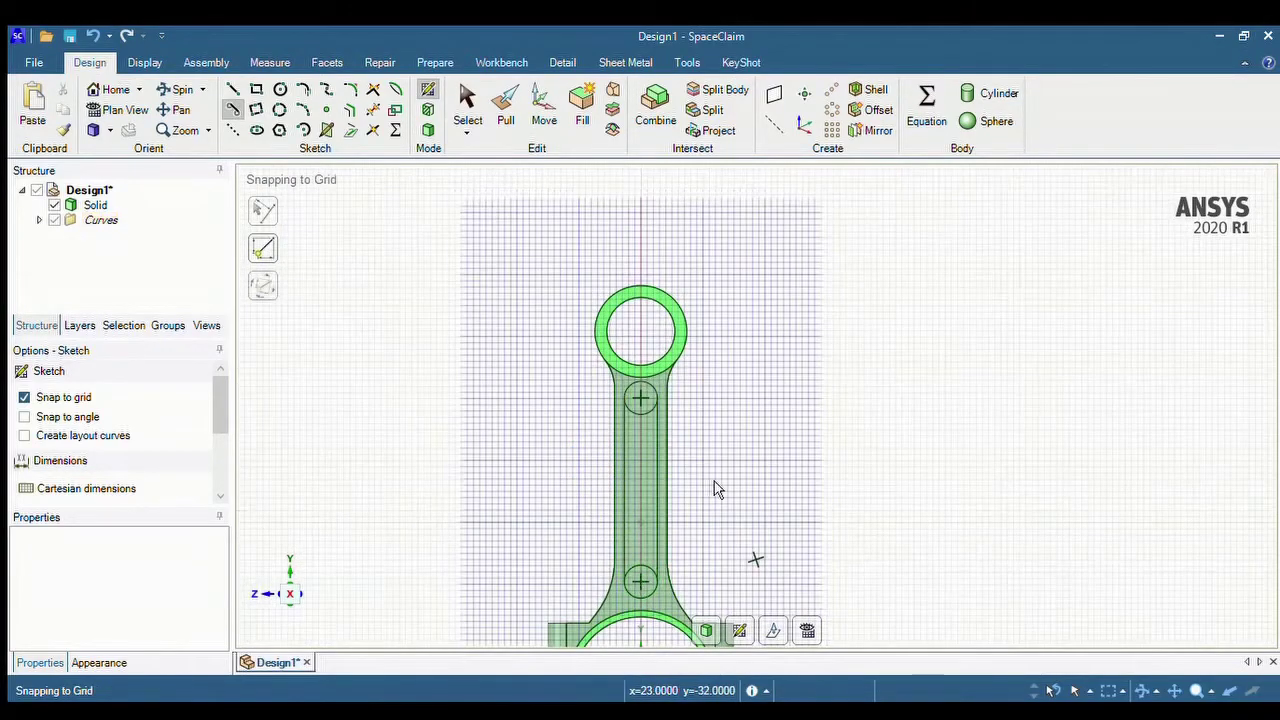
Trim the inner halves of both circles to leave a closed slot profile, and return to solid modelling.
{"action": "left_click", "coordinate": [374, 112]}
{"action": "scroll", "coordinate": [757, 560], "scroll_direction": "down", "scroll_amount": 2}
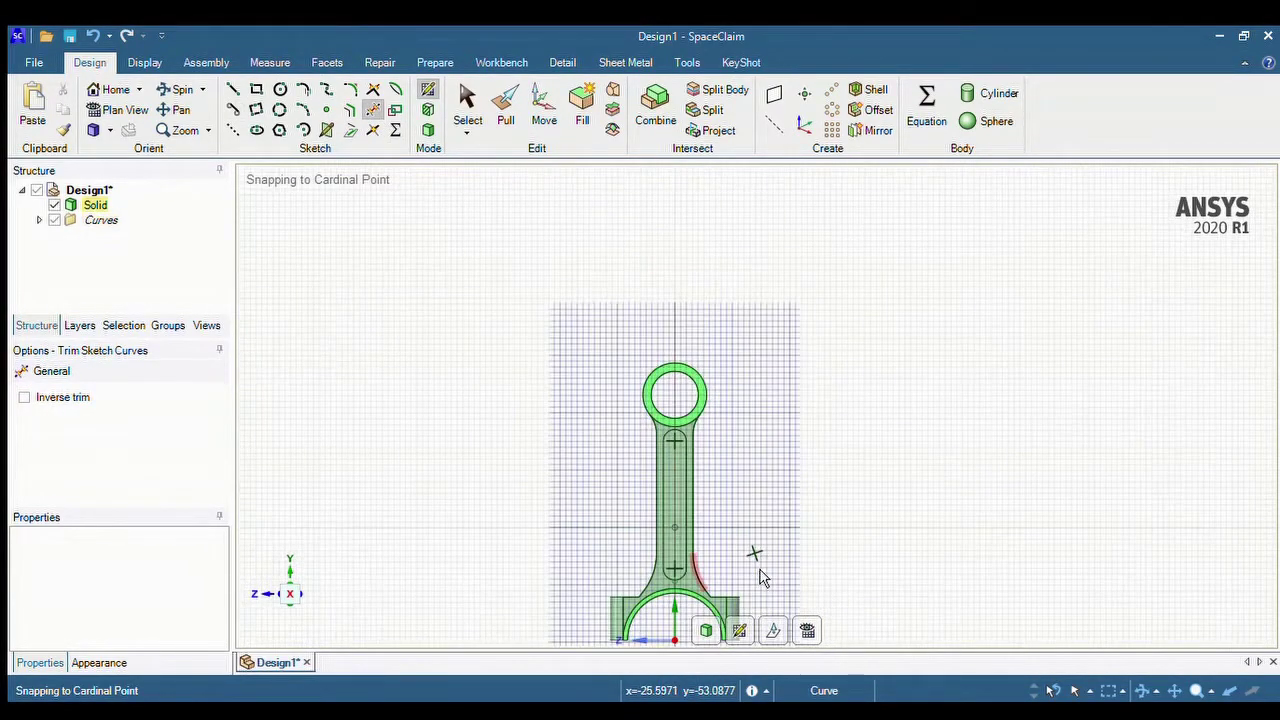
{"action": "left_click", "coordinate": [714, 637]}
Pull the slot-shaped face into the shank to cut a recess on the front side.
{"action": "middle_click_drag", "start_coordinate": [791, 497], "coordinate": [643, 514]}
{"action": "left_click", "coordinate": [662, 520]}
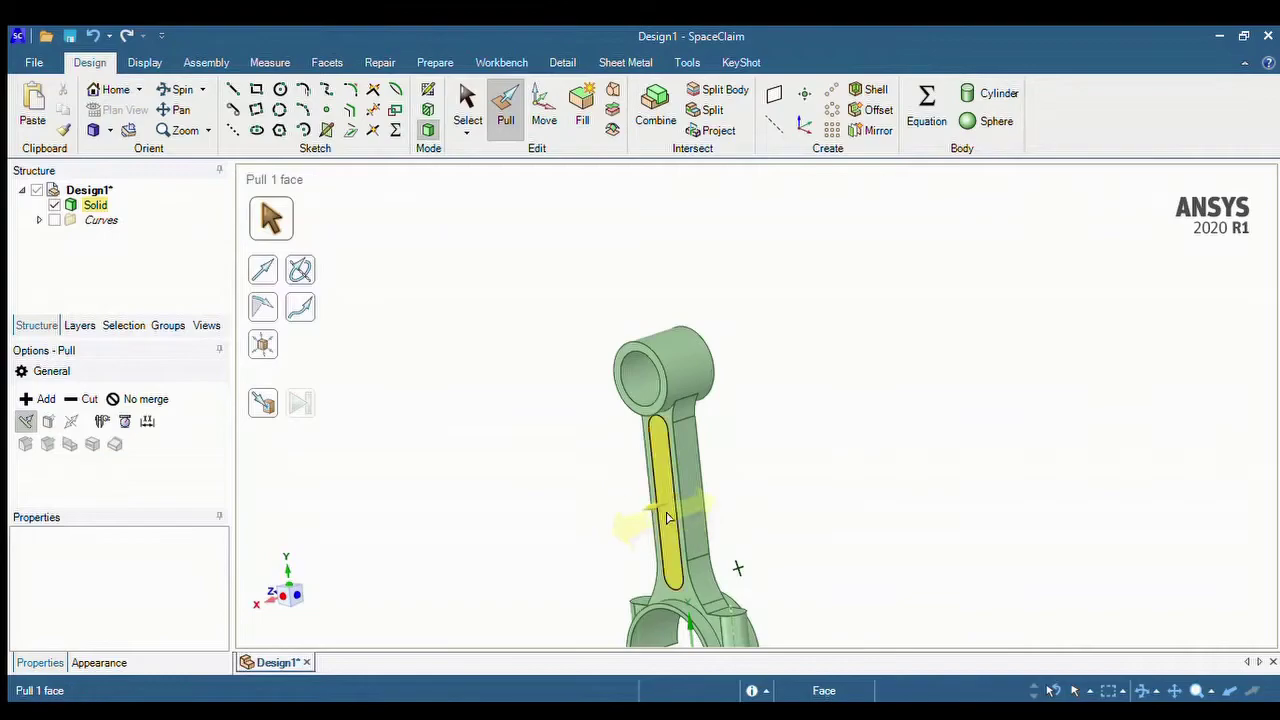
{"action": "left_click_drag", "start_coordinate": [660, 522], "coordinate": [632, 563]}
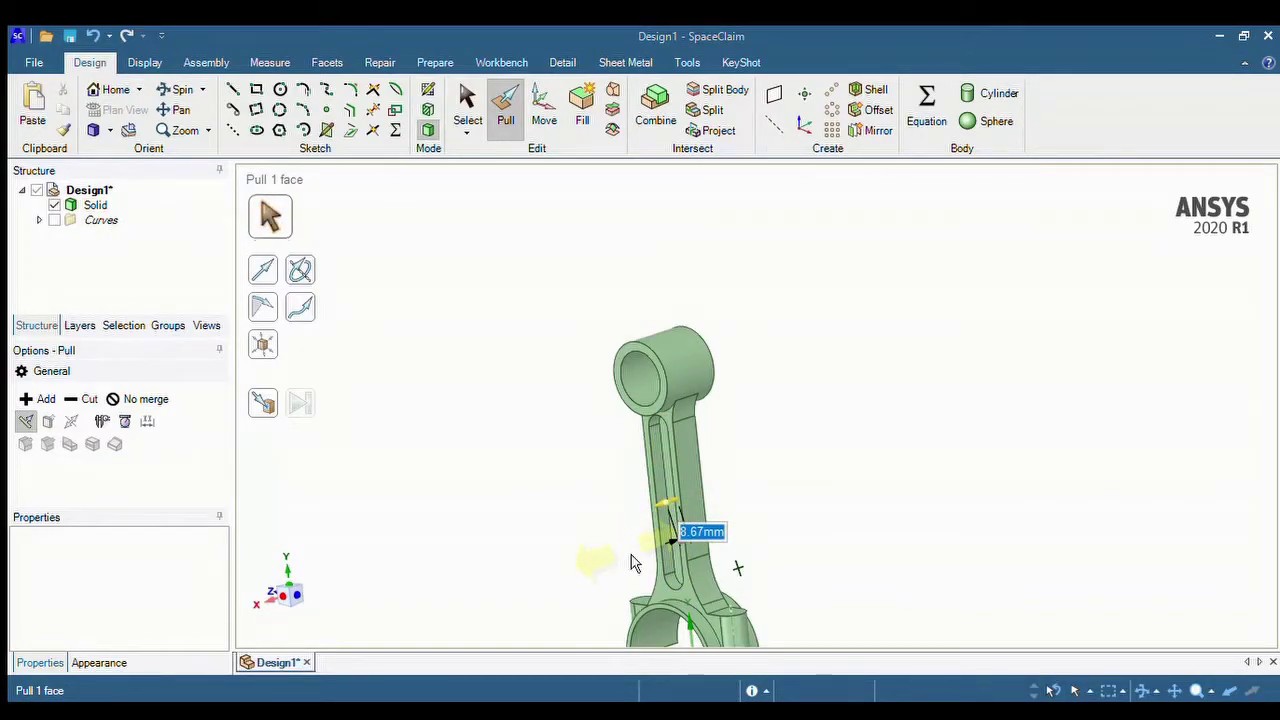
{"action": "key", "text": "s"}
Start a sketch on the opposite face of the shank.
{"action": "middle_click_drag", "start_coordinate": [806, 474], "coordinate": [723, 430]}
{"action": "left_click", "coordinate": [723, 430]}
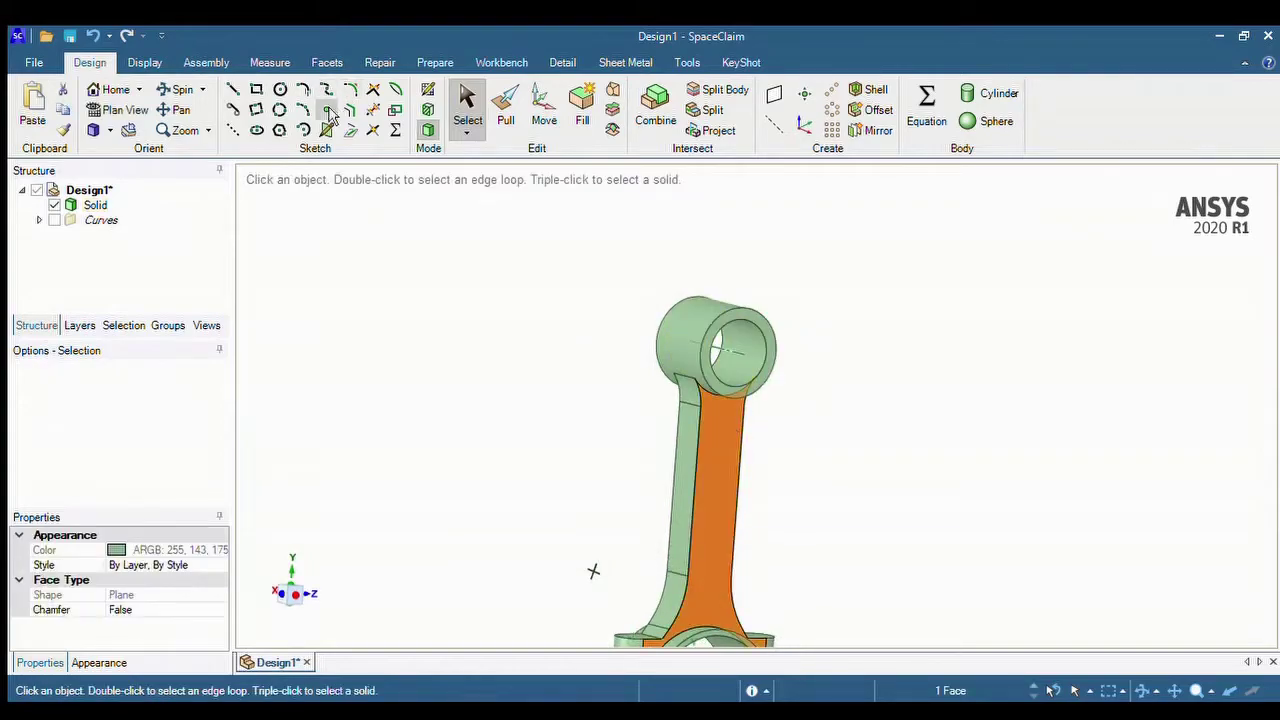
{"action": "left_click", "coordinate": [428, 92]}
{"action": "scroll", "coordinate": [542, 640], "scroll_direction": "up", "scroll_amount": 2}
{"action": "middle_click_drag", "start_coordinate": [705, 507], "coordinate": [514, 481]}
{"action": "scroll", "coordinate": [614, 501], "scroll_direction": "down", "scroll_amount": 5}
{"action": "middle_click_drag", "start_coordinate": [622, 513], "coordinate": [689, 530]}
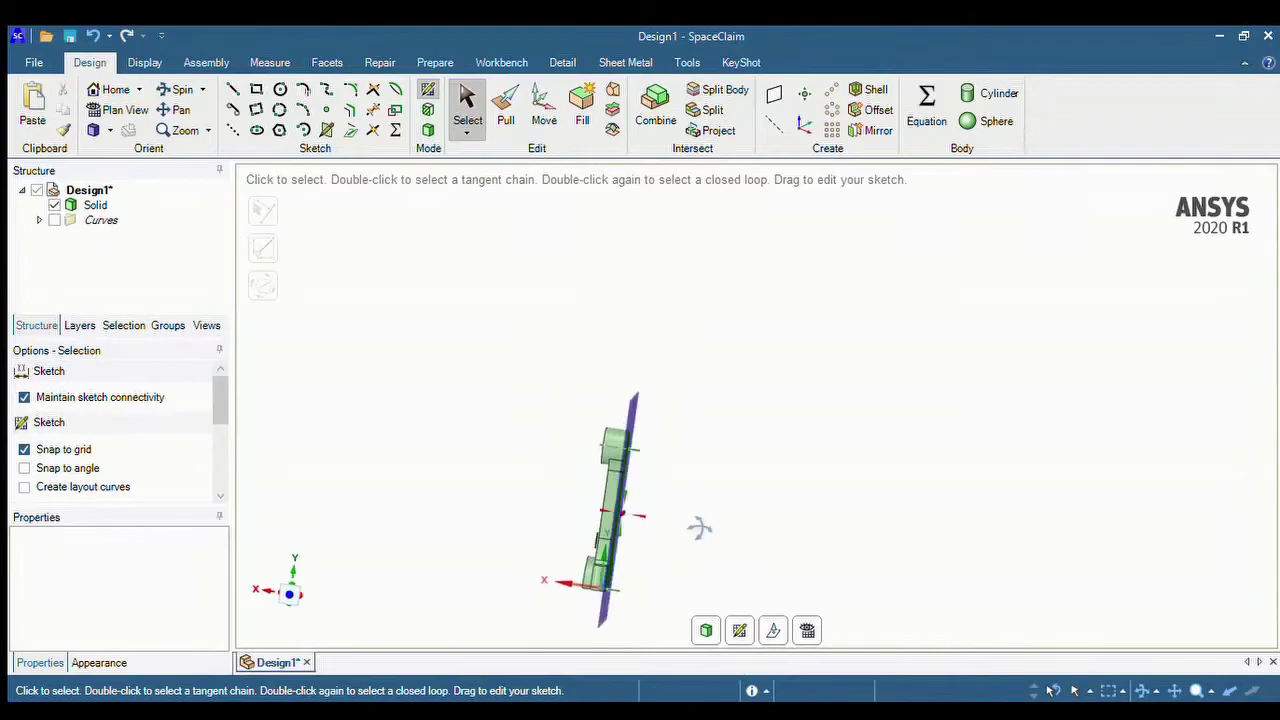
{"action": "key", "text": "v"}
Project the edges of the front slot recess onto this sketch plane and return to solid modelling.
{"action": "left_click", "coordinate": [350, 130]}
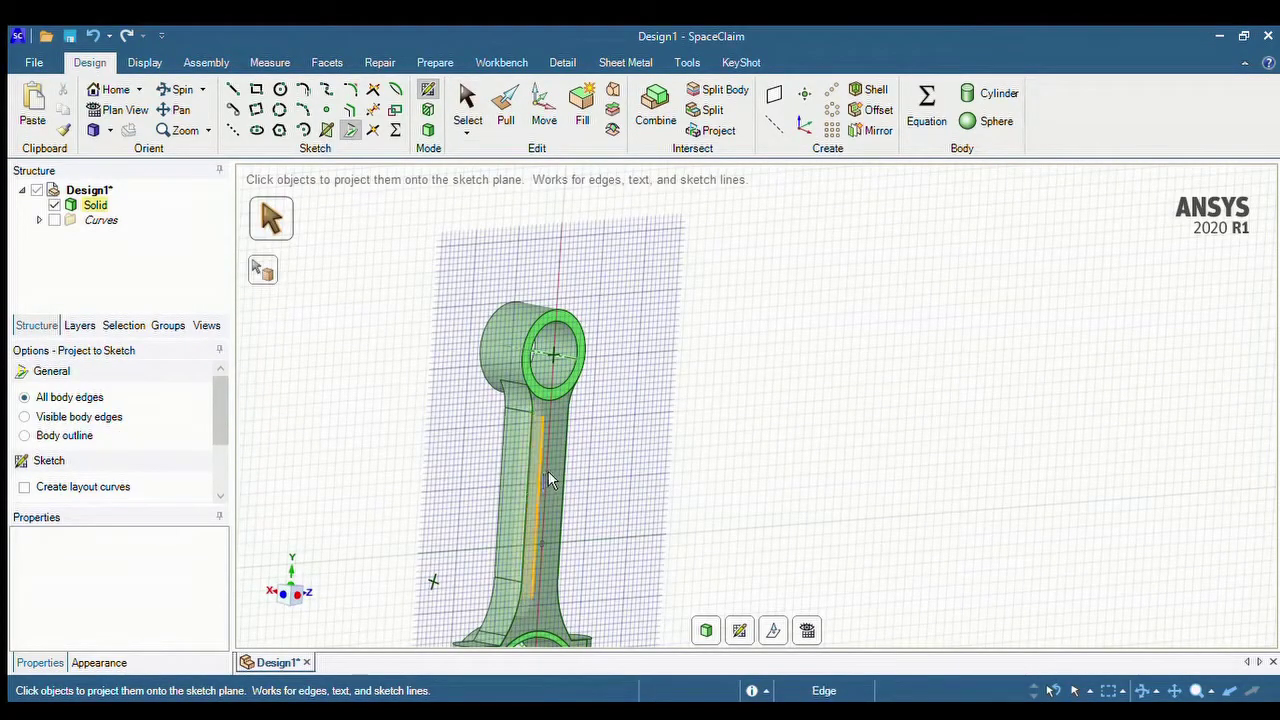
{"action": "left_click", "coordinate": [546, 471]}
{"action": "scroll", "coordinate": [550, 460], "scroll_direction": "up", "scroll_amount": 6}
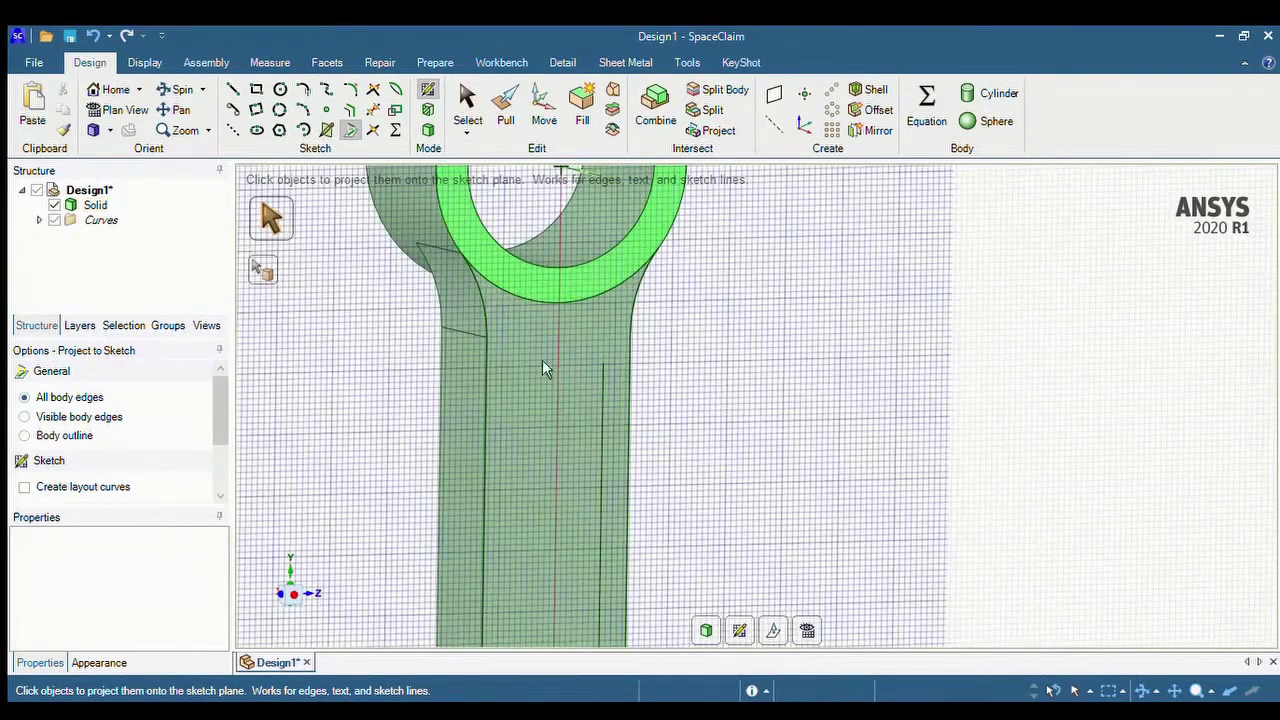
{"action": "scroll", "coordinate": [570, 440], "scroll_direction": "down", "scroll_amount": 5}
{"action": "scroll", "coordinate": [549, 541], "scroll_direction": "up", "scroll_amount": 5}
{"action": "left_click", "coordinate": [705, 630]}
Pull the projected slot face 3 mm into the shank to cut a recess on this side.
{"action": "scroll", "coordinate": [697, 463], "scroll_direction": "down", "scroll_amount": 5}
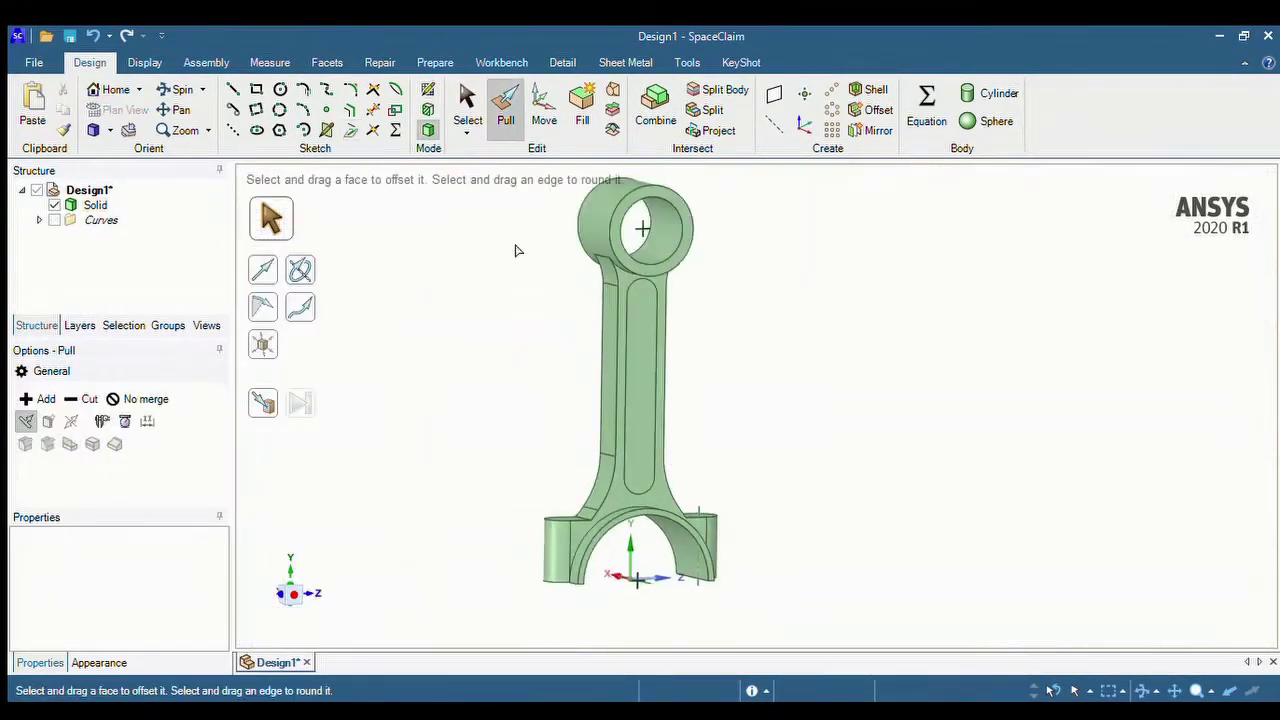
{"action": "left_click", "coordinate": [630, 383]}
{"action": "left_click_drag", "start_coordinate": [630, 383], "coordinate": [624, 392]}
{"action": "type", "text": "3"}
{"action": "key", "text": "Return"}
{"action": "key", "text": "Escape"}
Round the inner floor edges of the shank's slot recess with a 4 mm radius.
{"action": "scroll", "coordinate": [735, 327], "scroll_direction": "up", "scroll_amount": 2}
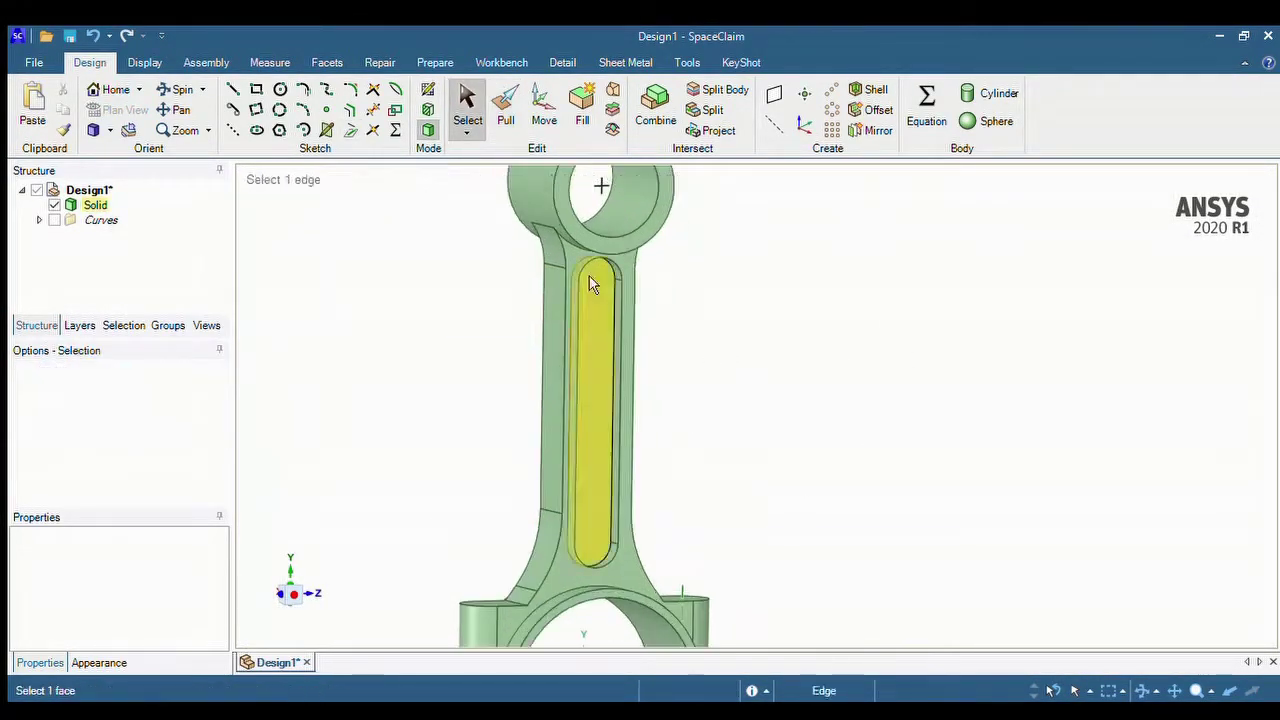
{"action": "key", "text": "p"}
{"action": "left_click", "coordinate": [614, 365]}
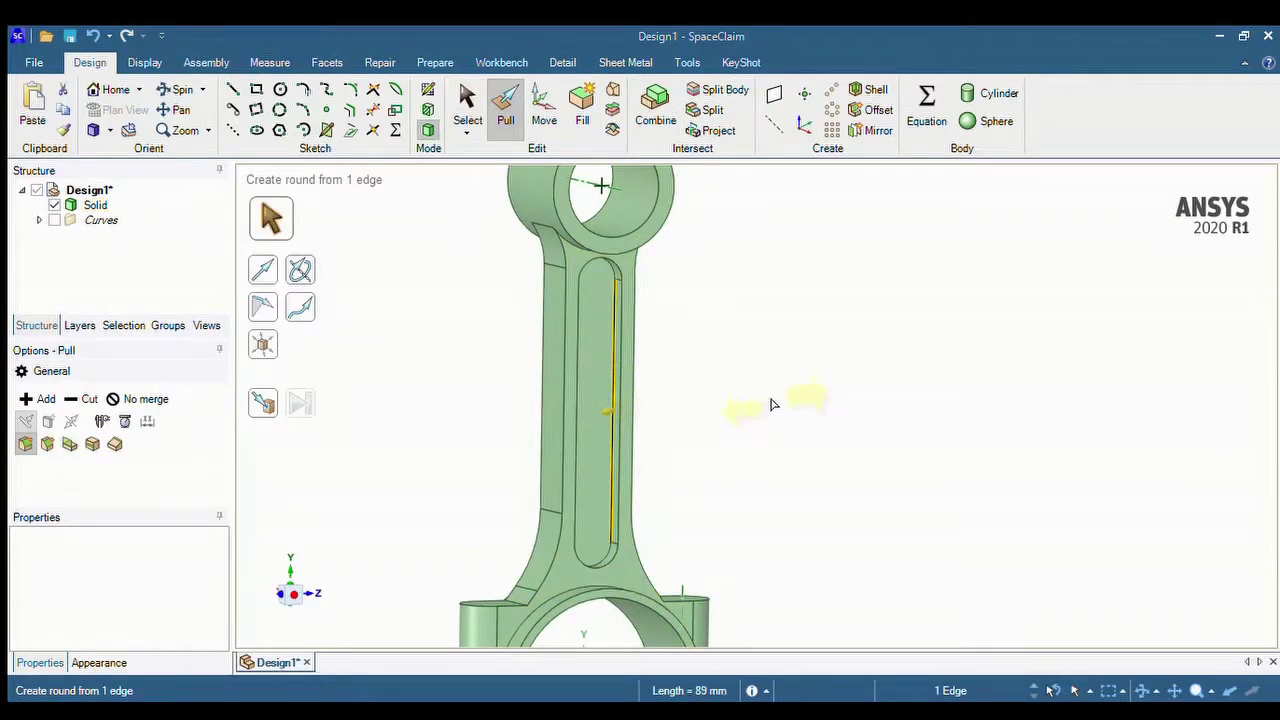
{"action": "middle_click_drag", "start_coordinate": [634, 400], "coordinate": [451, 371]}
{"action": "left_click", "coordinate": [528, 405], "text": "ctrl"}
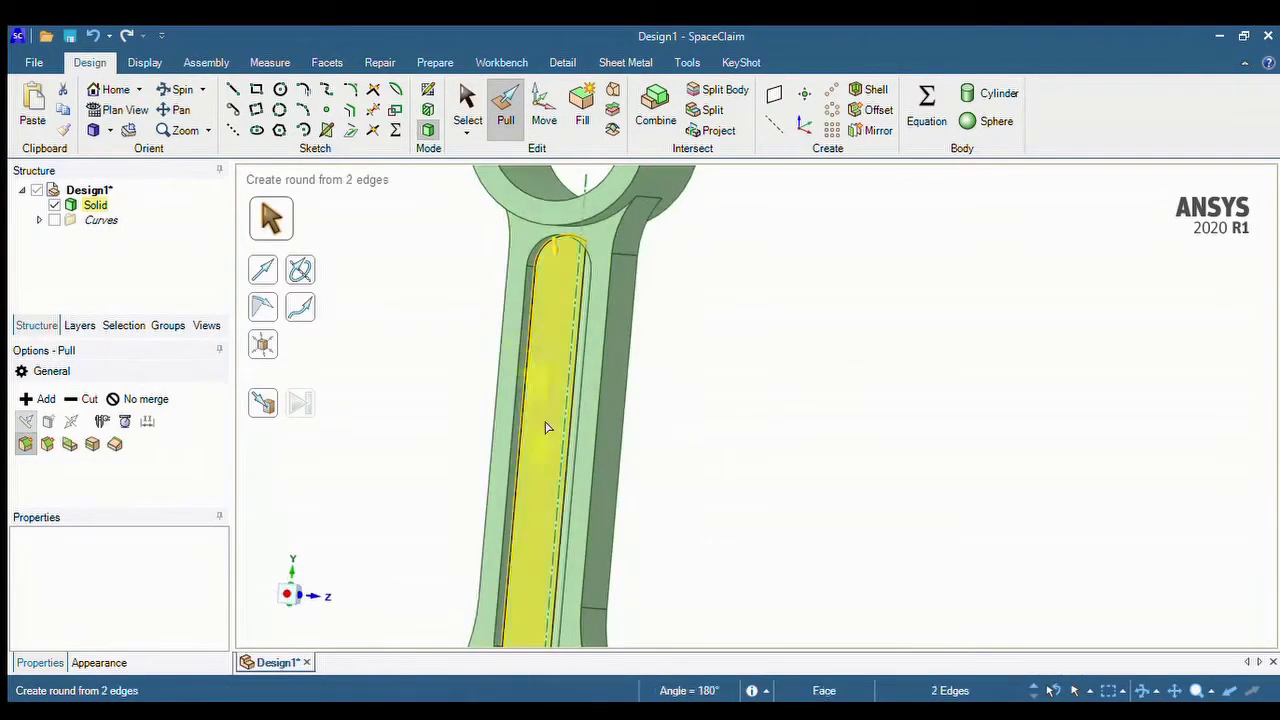
{"action": "scroll", "coordinate": [529, 406], "scroll_direction": "down", "scroll_amount": 4}
{"action": "scroll", "coordinate": [546, 436], "scroll_direction": "up", "scroll_amount": 6}
{"action": "left_click", "coordinate": [569, 440], "text": "ctrl"}
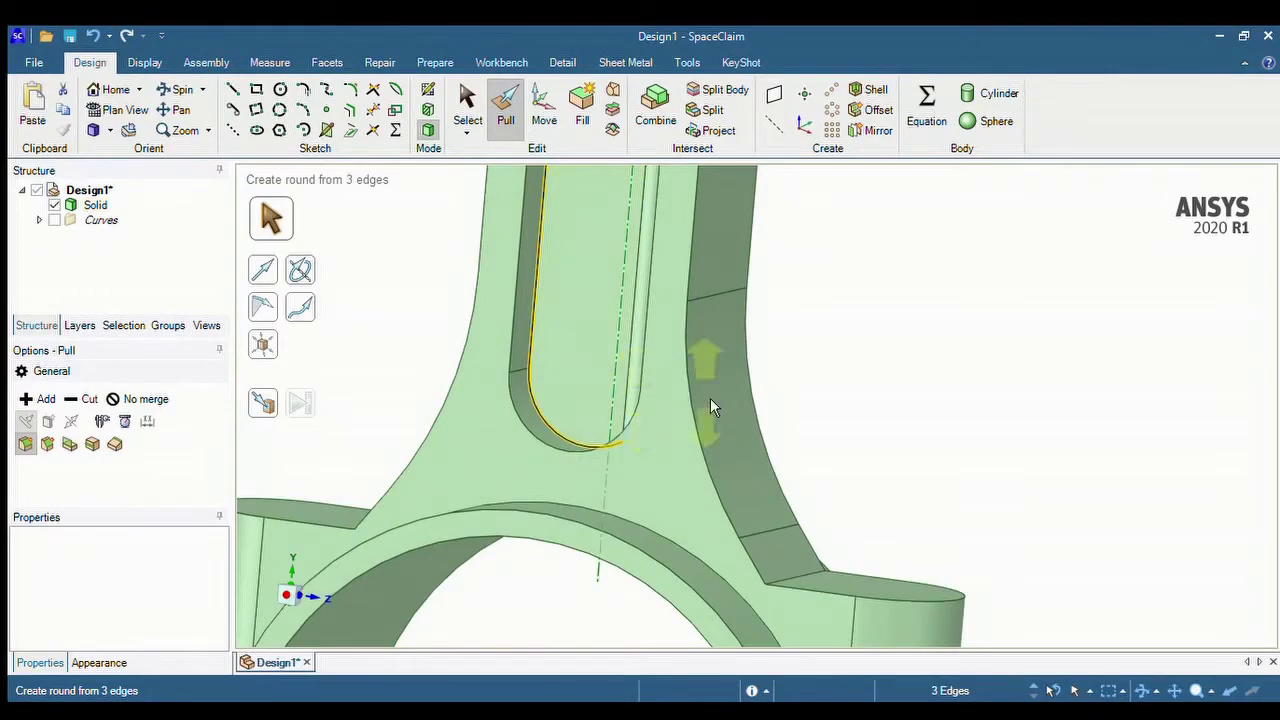
{"action": "type", "text": "4"}
{"action": "key", "text": "Return"}
Create a plane on the upper ring's end face and move it inward along the ring's axis.
{"action": "scroll", "coordinate": [977, 298], "scroll_direction": "down", "scroll_amount": 6}
{"action": "middle_click_drag", "start_coordinate": [977, 298], "coordinate": [1027, 275]}
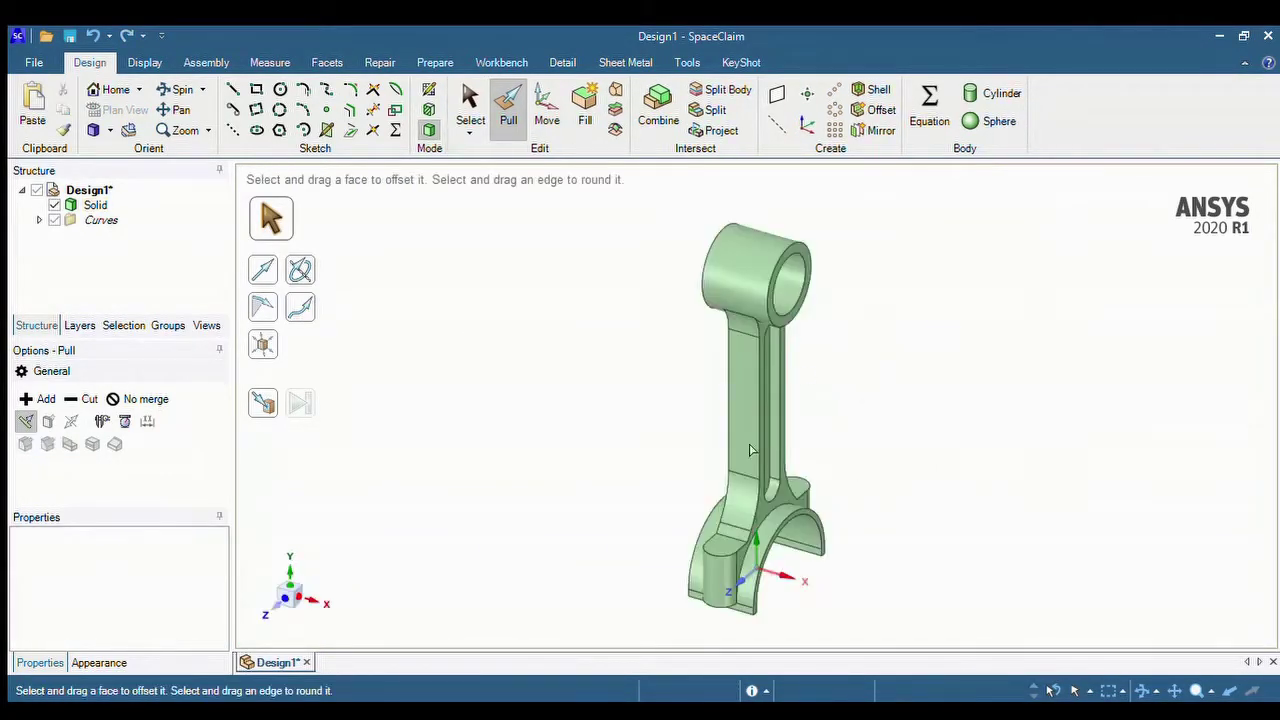
{"action": "left_click", "coordinate": [780, 95]}
{"action": "left_click", "coordinate": [800, 262]}
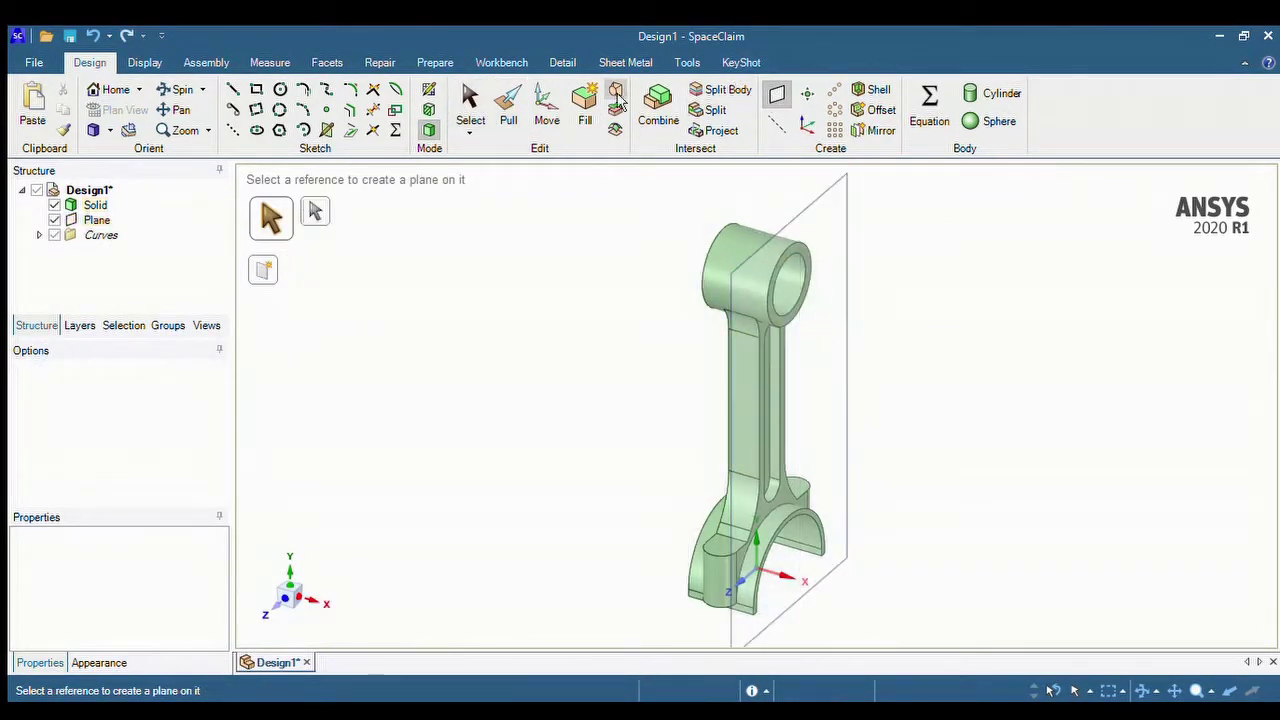
{"action": "left_click", "coordinate": [547, 110]}
{"action": "left_click", "coordinate": [826, 250]}
{"action": "left_click_drag", "start_coordinate": [851, 437], "coordinate": [812, 596]}
Start a sketch on the new plane and draw a centre-defined vertical line tangent to one side of the ring's outer circle.
{"action": "left_click", "coordinate": [428, 92]}
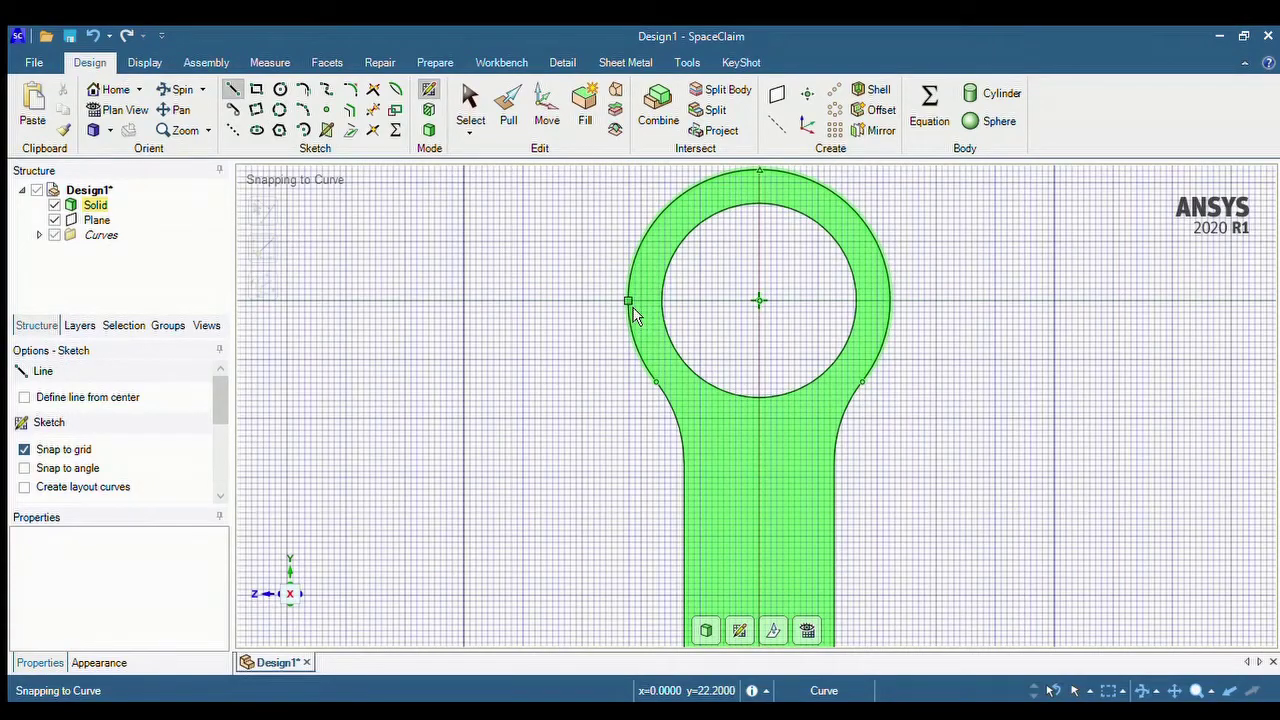
{"action": "left_click", "coordinate": [26, 397]}
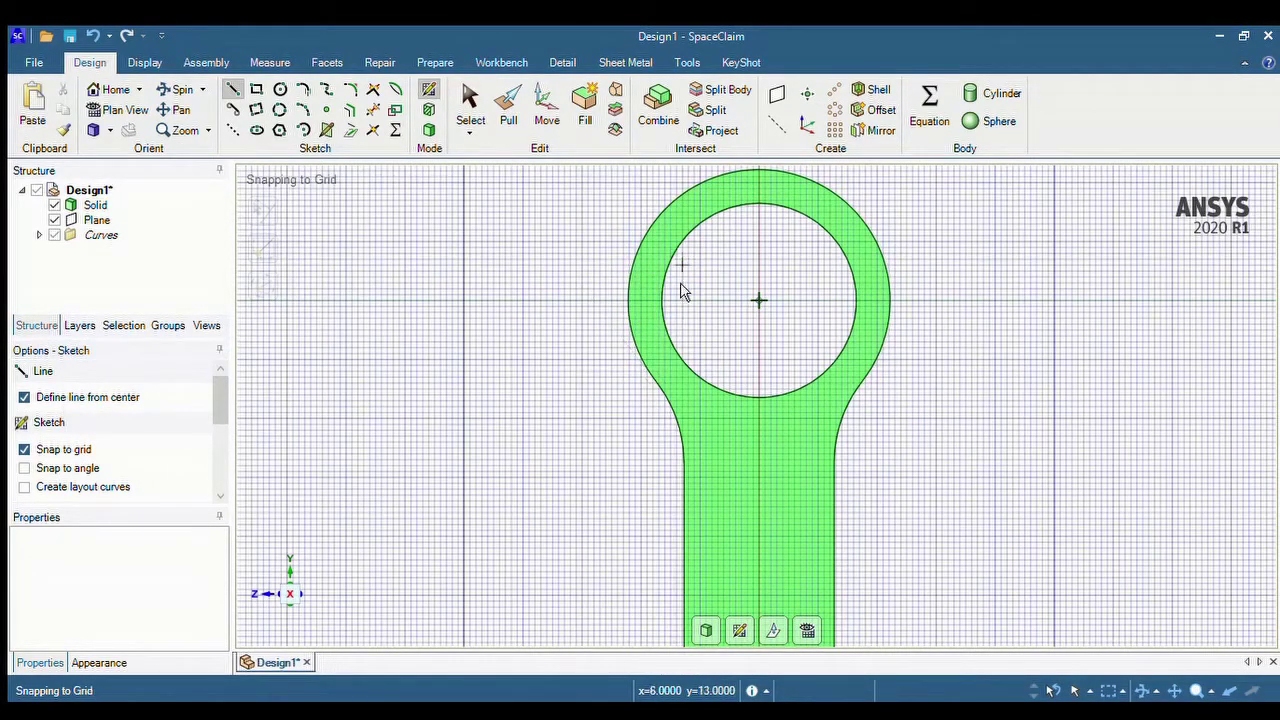
{"action": "left_click", "coordinate": [628, 380]}
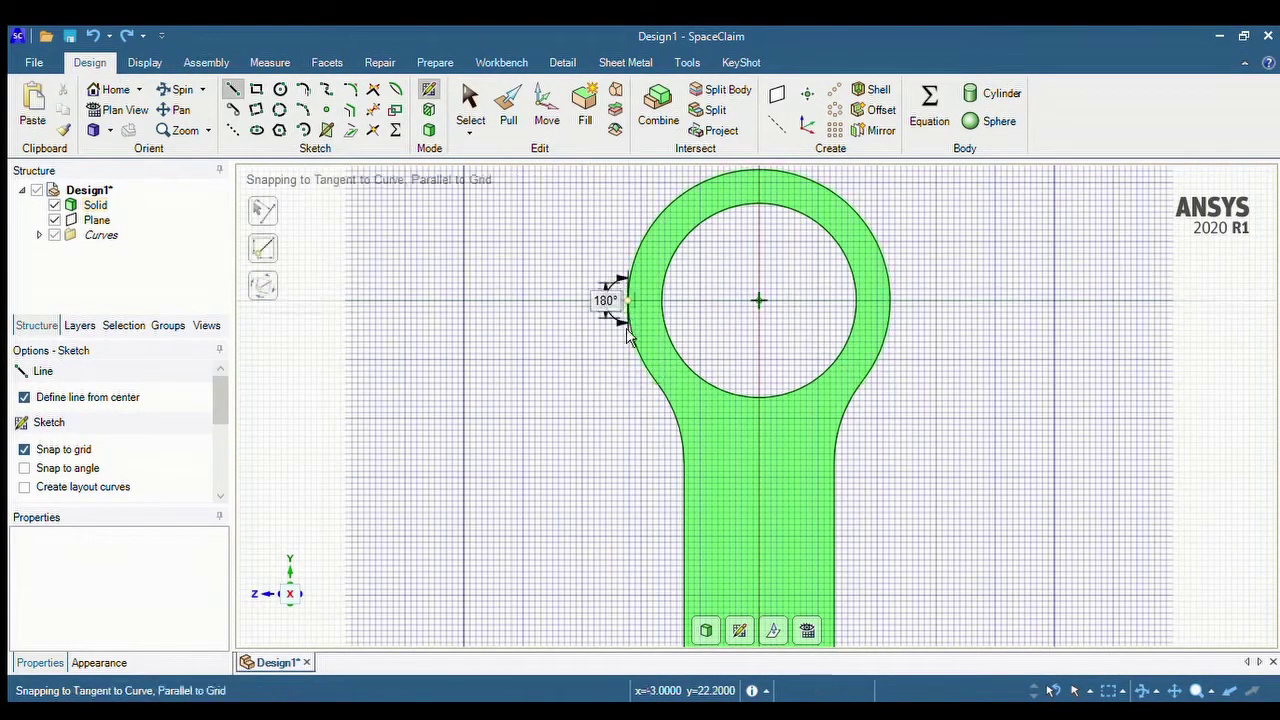
{"action": "scroll", "coordinate": [630, 325], "scroll_direction": "up", "scroll_amount": 3}
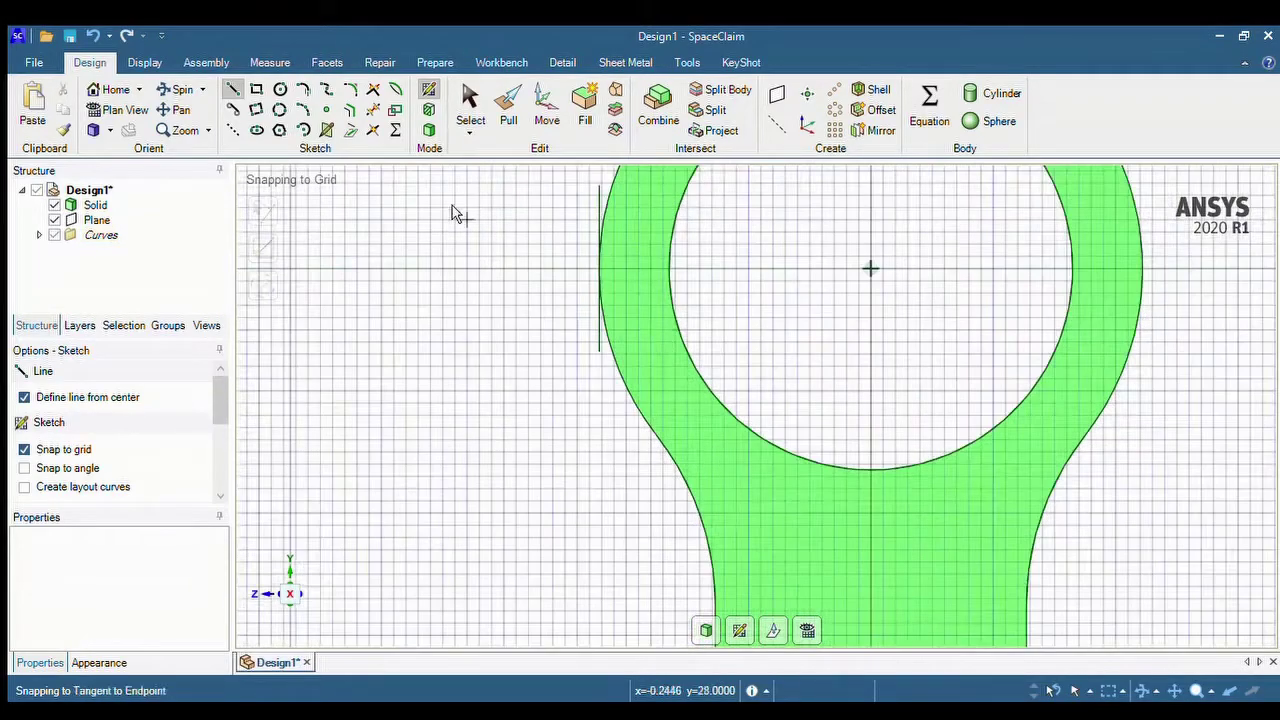
Draw tangent lines joining both ends of the vertical line to the ring's outer circle.
{"action": "left_click", "coordinate": [241, 116]}
{"action": "left_click", "coordinate": [649, 426]}
{"action": "left_click", "coordinate": [601, 351]}
{"action": "scroll", "coordinate": [610, 375], "scroll_direction": "down", "scroll_amount": 2}
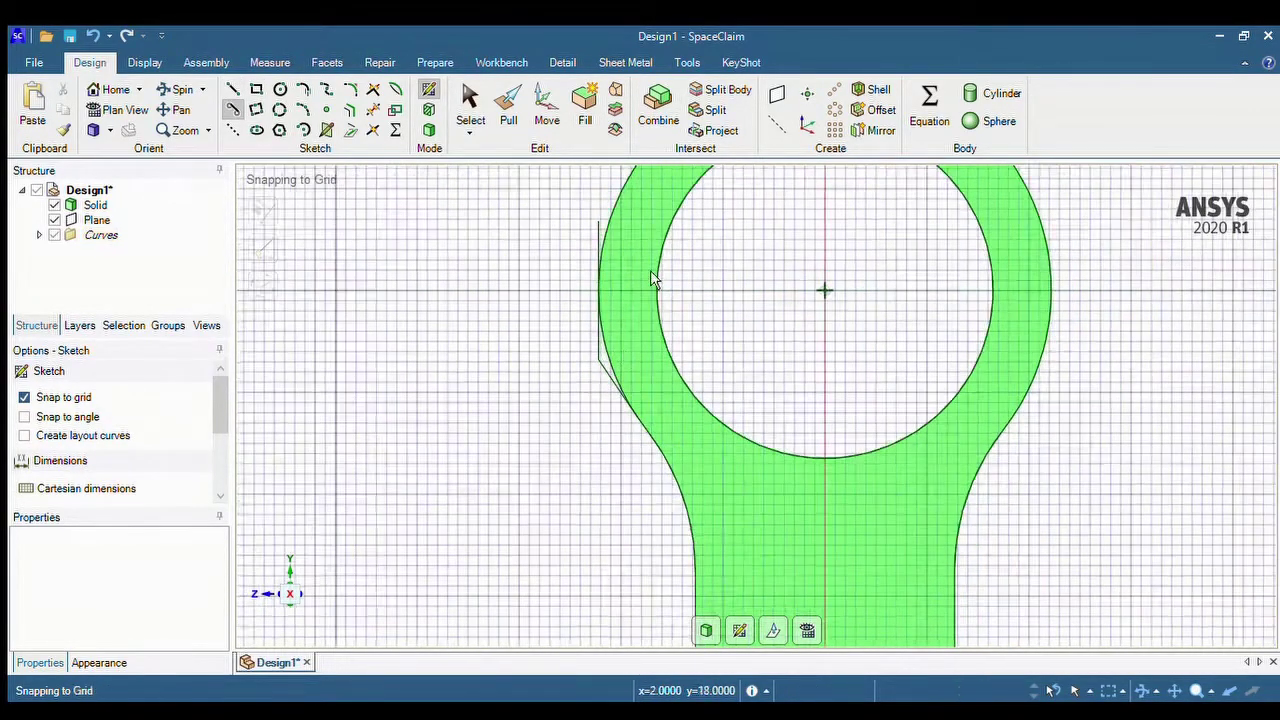
{"action": "scroll", "coordinate": [646, 311], "scroll_direction": "up", "scroll_amount": 1}
{"action": "left_click", "coordinate": [701, 239]}
{"action": "left_click", "coordinate": [648, 300]}
{"action": "scroll", "coordinate": [560, 314], "scroll_direction": "down", "scroll_amount": 4}
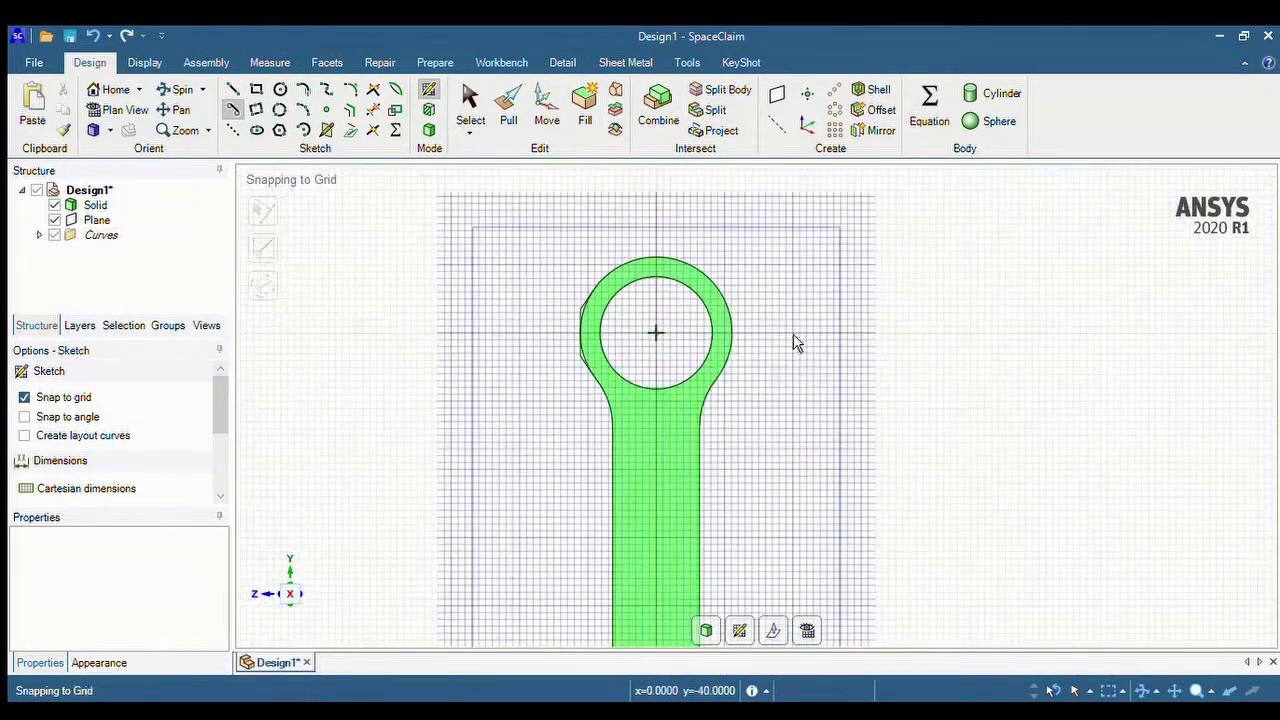
Draw the matching vertical line and its two tangent lines on the ring's opposite side, then return to solid modelling.
{"action": "scroll", "coordinate": [780, 330], "scroll_direction": "up", "scroll_amount": 2}
{"action": "left_click", "coordinate": [232, 89]}
{"action": "scroll", "coordinate": [737, 348], "scroll_direction": "up", "scroll_amount": 1}
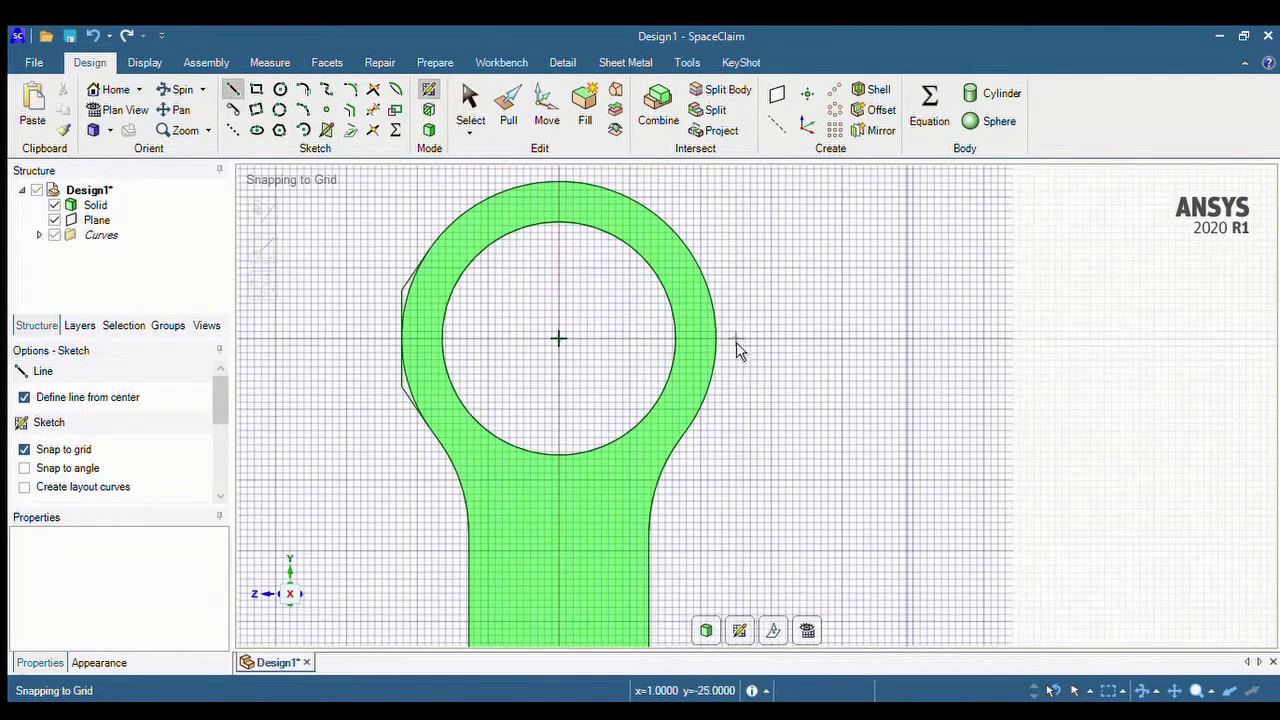
{"action": "left_click", "coordinate": [716, 391]}
{"action": "left_click", "coordinate": [233, 110]}
{"action": "left_click", "coordinate": [698, 414]}
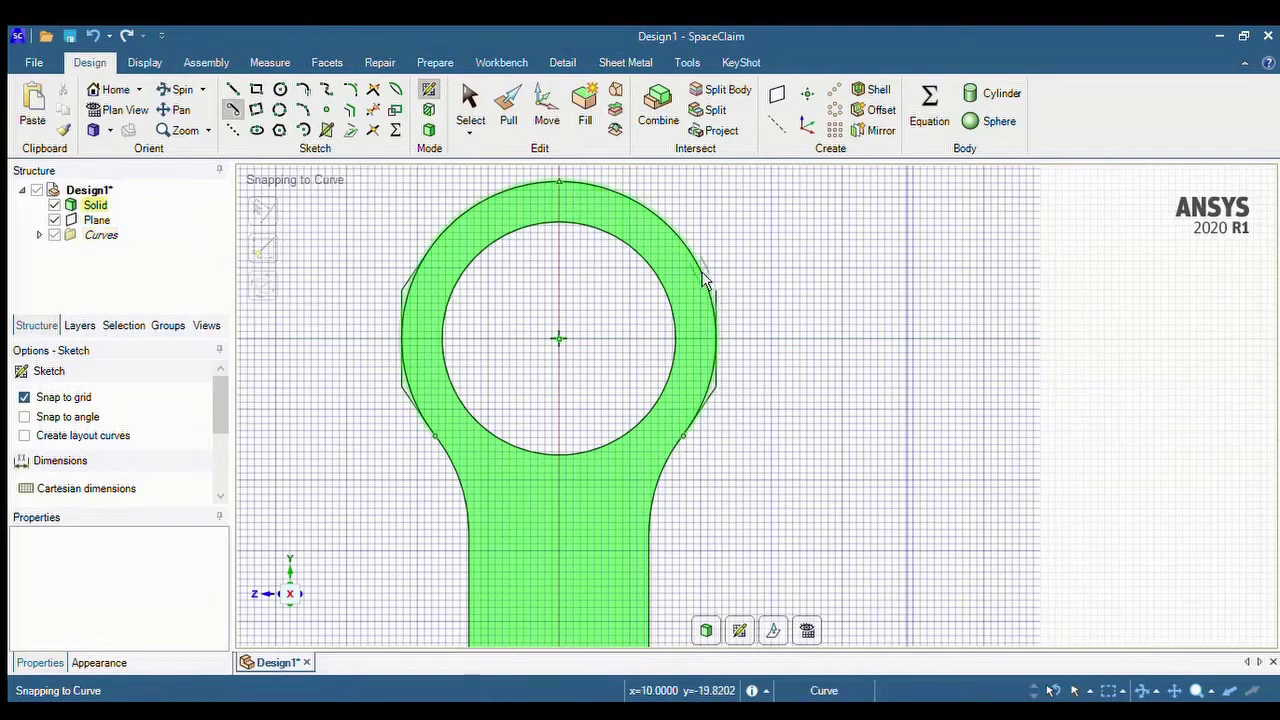
{"action": "scroll", "coordinate": [771, 357], "scroll_direction": "down", "scroll_amount": 2}
{"action": "key", "text": "d"}
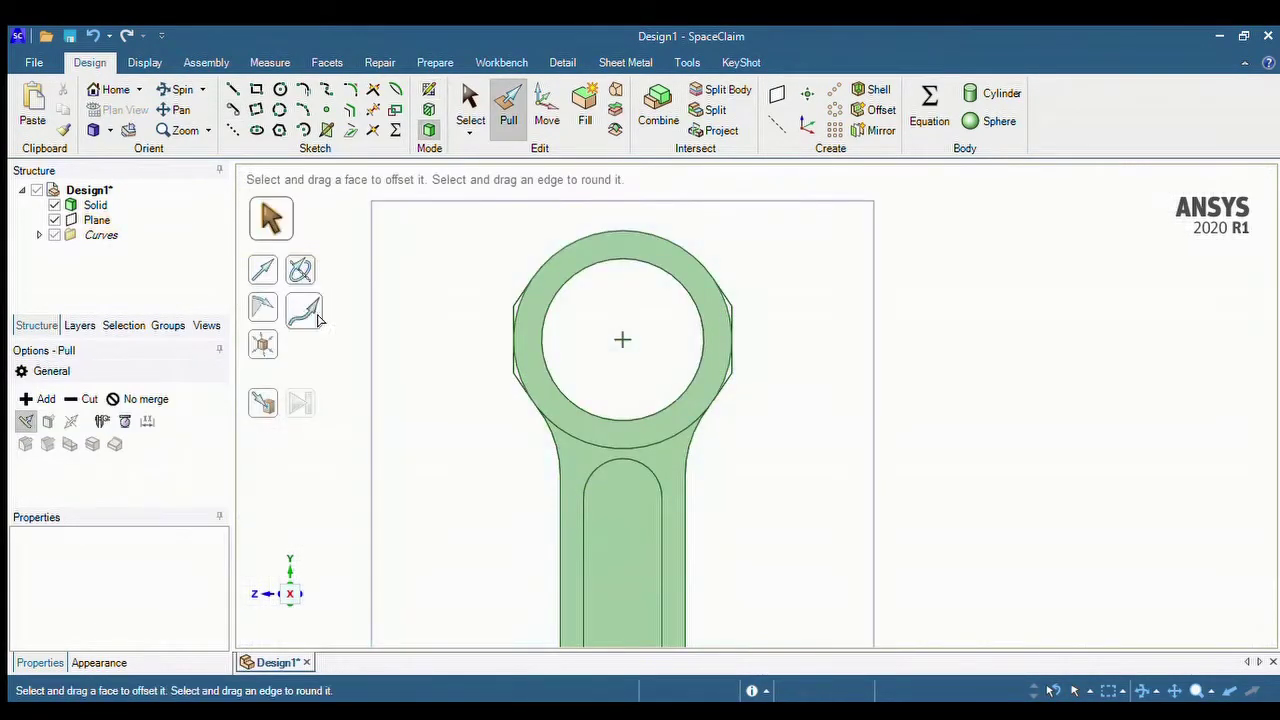
Reopen the sketch, project the ring's outer circle onto it to close the small side profiles, and return to solid modelling.
{"action": "middle_click_drag", "start_coordinate": [322, 312], "coordinate": [515, 318]}
{"action": "scroll", "coordinate": [520, 312], "scroll_direction": "up", "scroll_amount": 3}
{"action": "scroll", "coordinate": [535, 335], "scroll_direction": "down", "scroll_amount": 2}
{"action": "key", "text": "Escape"}
{"action": "left_click", "coordinate": [429, 90]}
{"action": "scroll", "coordinate": [524, 312], "scroll_direction": "up", "scroll_amount": 3}
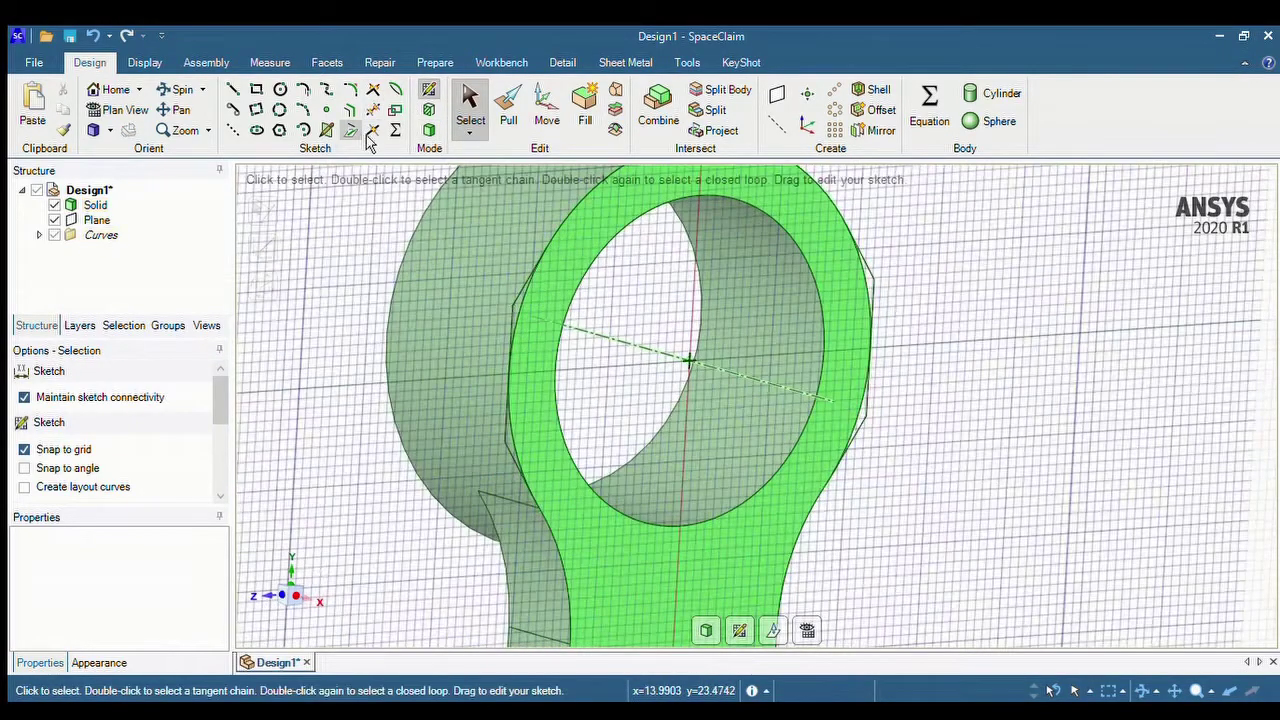
{"action": "left_click", "coordinate": [354, 132]}
{"action": "left_click", "coordinate": [583, 211]}
{"action": "left_click", "coordinate": [707, 629]}
{"action": "left_click_drag", "start_coordinate": [782, 504], "coordinate": [895, 537]}
{"action": "scroll", "coordinate": [895, 537], "scroll_direction": "down", "scroll_amount": 3}
{"action": "key", "text": "Escape"}
Pull both small triangular faces on one side of the ring in both directions into solid corner bosses.
{"action": "scroll", "coordinate": [706, 401], "scroll_direction": "up", "scroll_amount": 8}
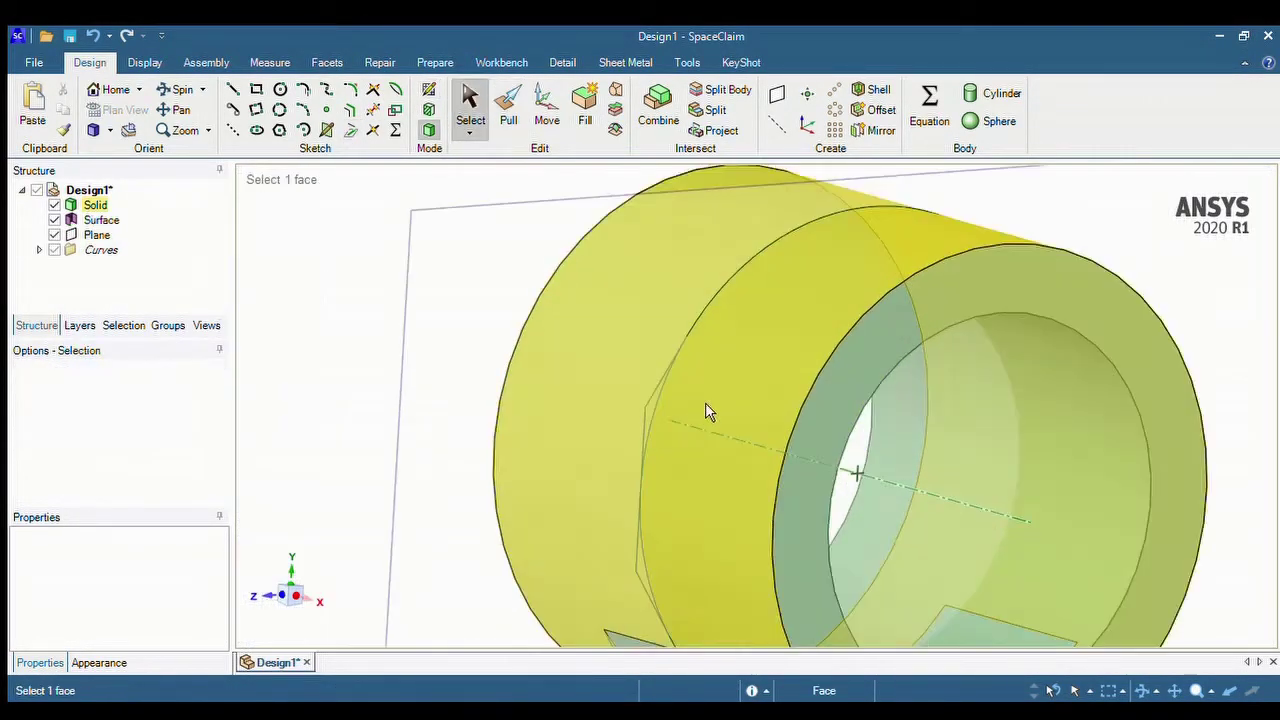
{"action": "left_click", "coordinate": [645, 404]}
{"action": "scroll", "coordinate": [652, 495], "scroll_direction": "down", "scroll_amount": 5}
{"action": "left_click", "coordinate": [508, 108]}
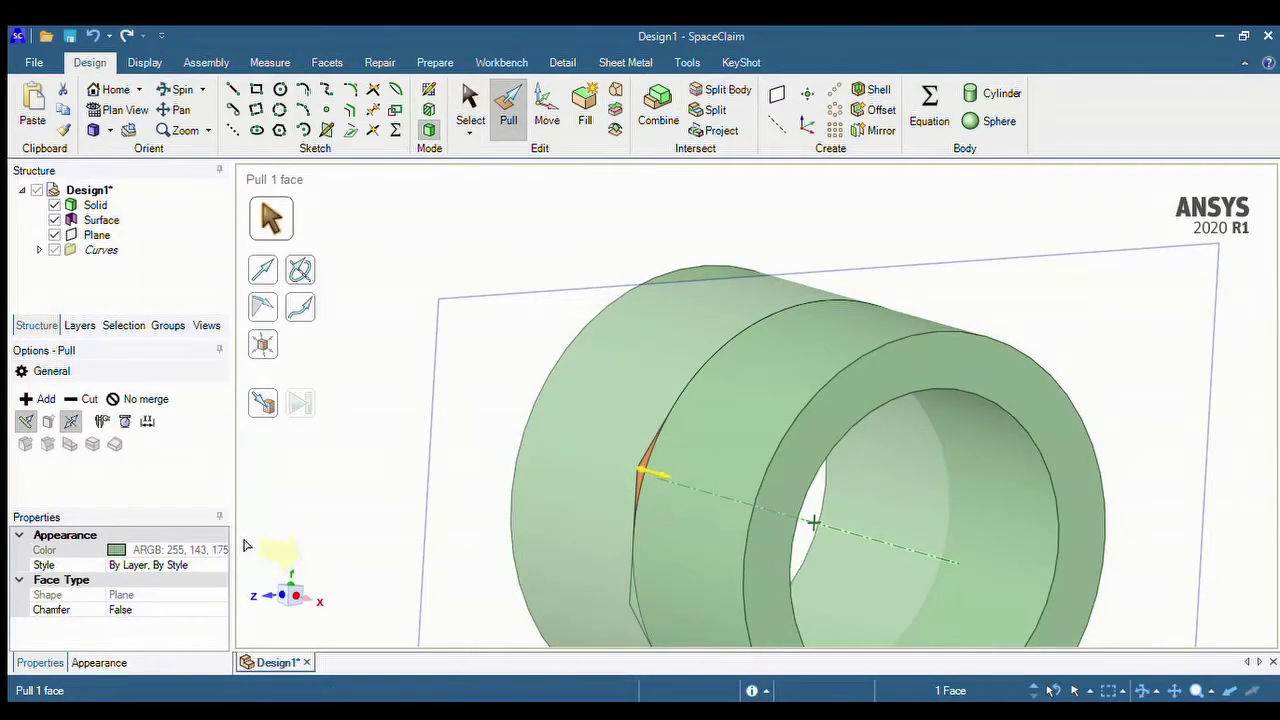
{"action": "left_click_drag", "start_coordinate": [650, 472], "coordinate": [692, 484]}
{"action": "left_click", "coordinate": [633, 607]}
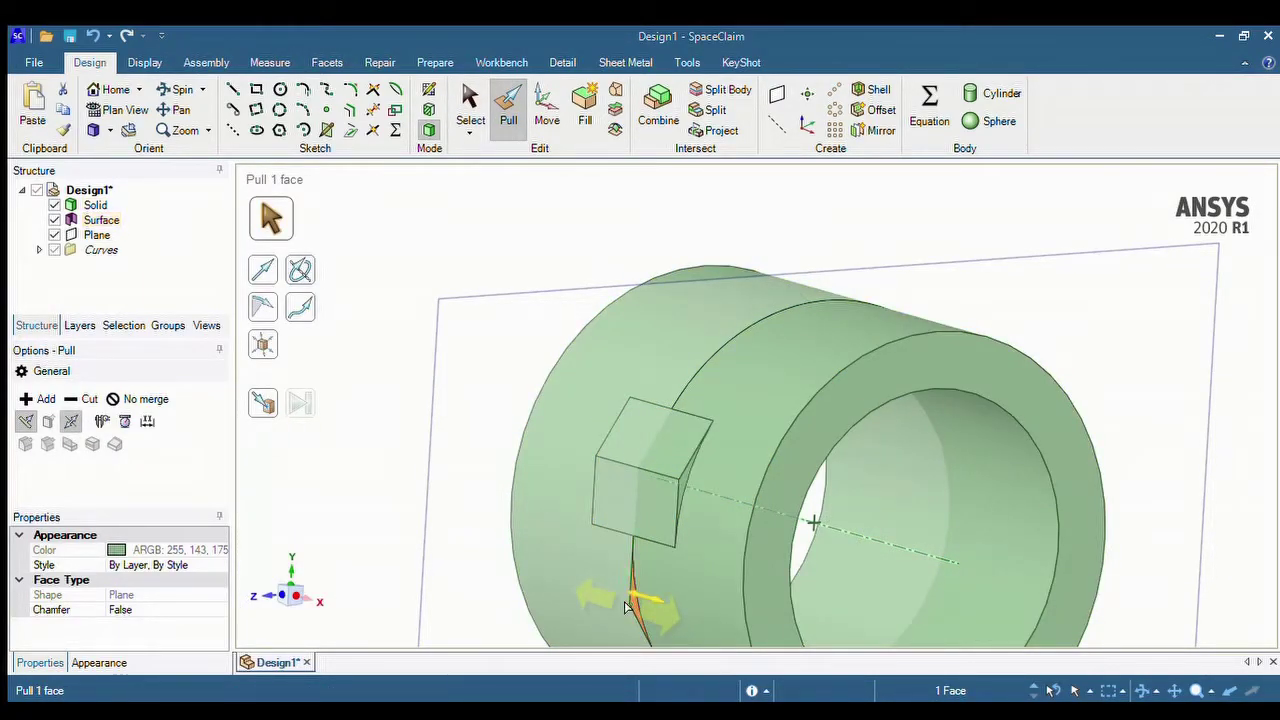
{"action": "left_click_drag", "start_coordinate": [627, 606], "coordinate": [670, 617]}
Pull the two small triangular faces on the ring's other side in both directions into matching solid corner bosses.
{"action": "scroll", "coordinate": [1040, 520], "scroll_direction": "down", "scroll_amount": 5}
{"action": "middle_click_drag", "start_coordinate": [1040, 545], "coordinate": [850, 555]}
{"action": "scroll", "coordinate": [1170, 535], "scroll_direction": "up", "scroll_amount": 8}
{"action": "left_click", "coordinate": [903, 360]}
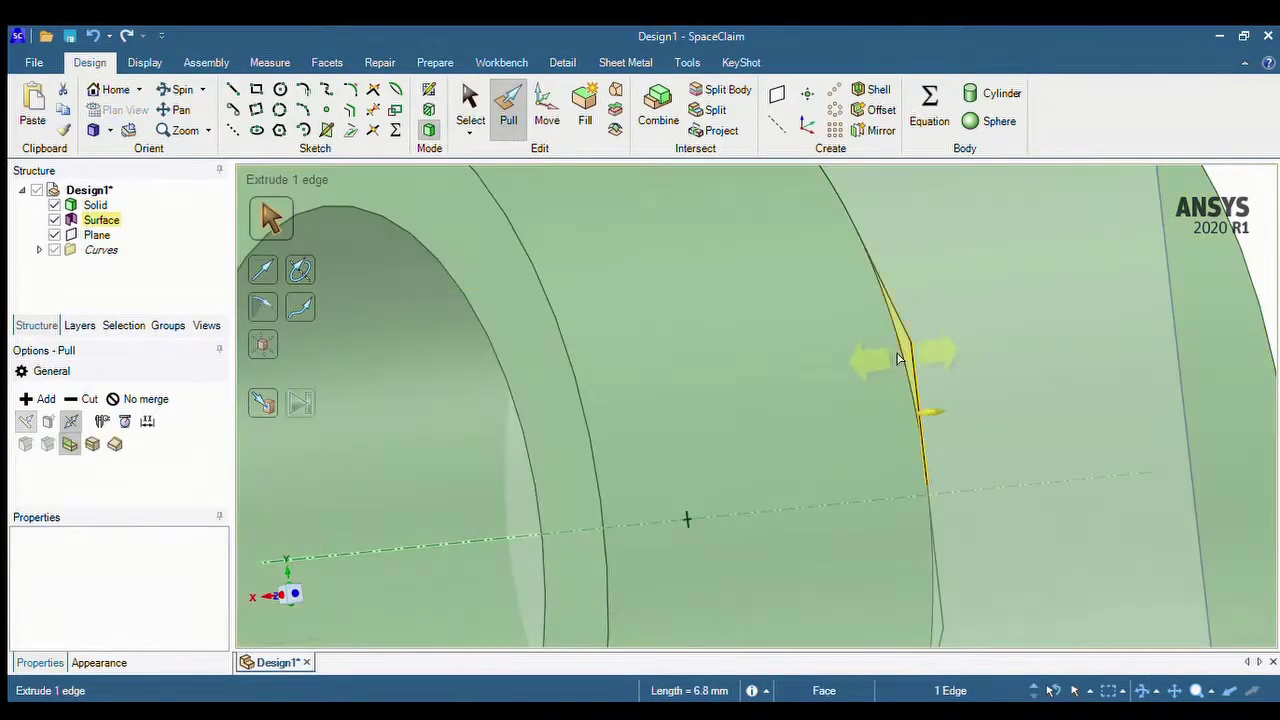
{"action": "left_click", "coordinate": [906, 348]}
{"action": "left_click_drag", "start_coordinate": [847, 417], "coordinate": [873, 409]}
{"action": "scroll", "coordinate": [890, 457], "scroll_direction": "down", "scroll_amount": 3}
{"action": "left_click", "coordinate": [974, 457]}
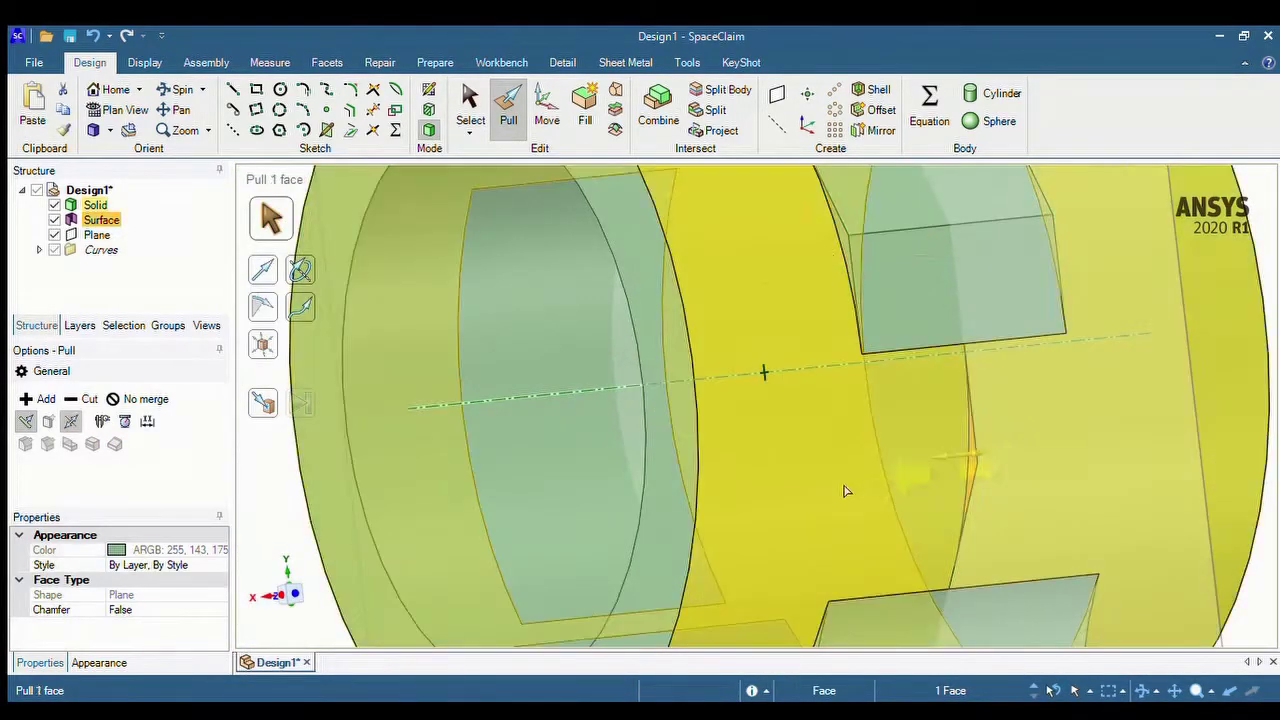
{"action": "left_click_drag", "start_coordinate": [841, 491], "coordinate": [882, 486]}
{"action": "scroll", "coordinate": [972, 340], "scroll_direction": "down", "scroll_amount": 5}
{"action": "key", "text": "Escape"}
{"action": "middle_click_drag", "start_coordinate": [770, 368], "coordinate": [950, 363]}
{"action": "scroll", "coordinate": [520, 440], "scroll_direction": "down", "scroll_amount": 2}
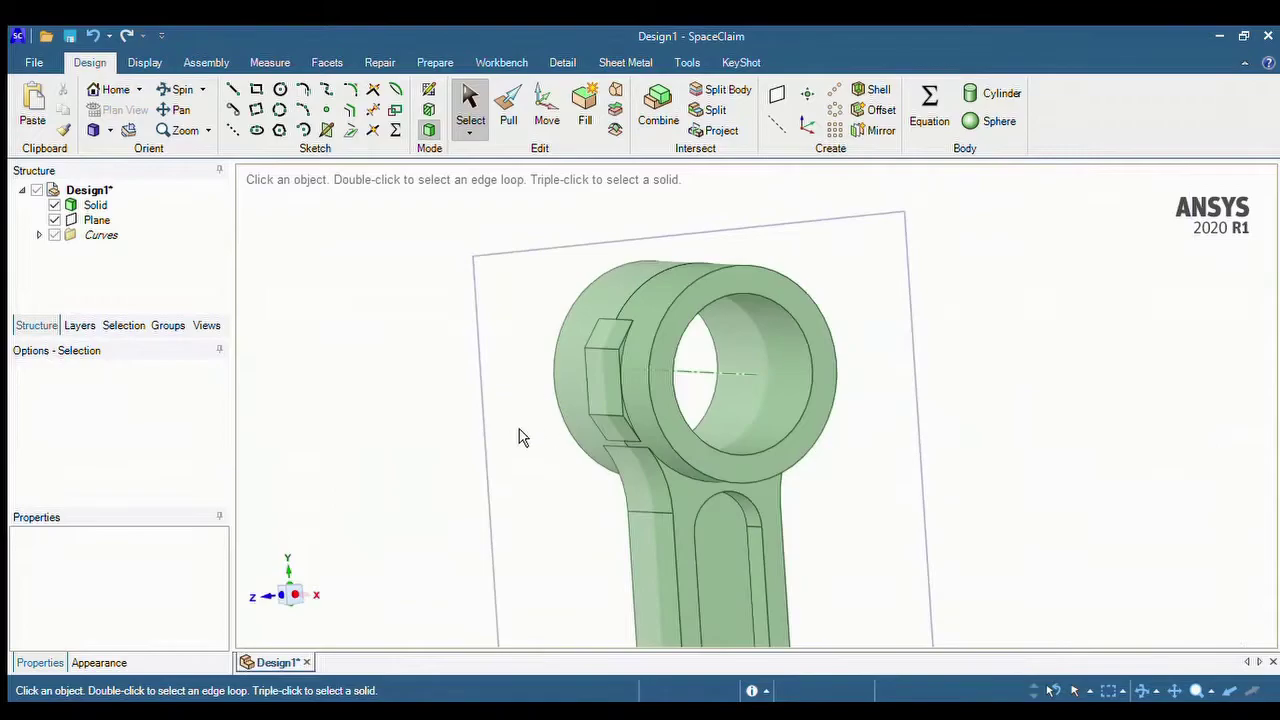
Examine the edges where the ring's side bosses meet the shank on both sides.
{"action": "middle_click_drag", "start_coordinate": [520, 443], "coordinate": [622, 458]}
{"action": "left_click", "coordinate": [622, 456]}
{"action": "left_click", "coordinate": [566, 474]}
{"action": "scroll", "coordinate": [672, 452], "scroll_direction": "up", "scroll_amount": 5}
{"action": "left_click", "coordinate": [613, 460]}
{"action": "middle_click_drag", "start_coordinate": [920, 509], "coordinate": [1100, 472]}
{"action": "scroll", "coordinate": [1100, 472], "scroll_direction": "down", "scroll_amount": 7}
{"action": "scroll", "coordinate": [1086, 473], "scroll_direction": "up", "scroll_amount": 6}
{"action": "scroll", "coordinate": [925, 460], "scroll_direction": "down", "scroll_amount": 3}
{"action": "left_click", "coordinate": [948, 470]}
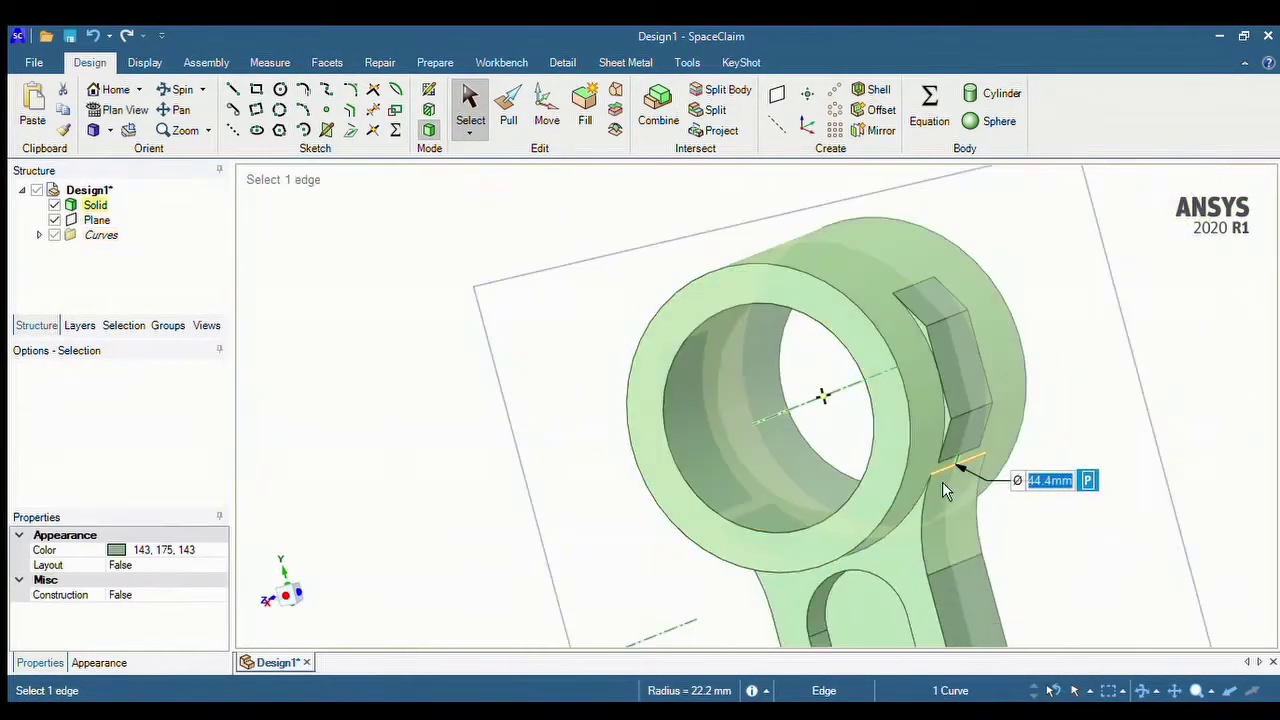
{"action": "left_click", "coordinate": [378, 397]}
Hide the existing plane and create a horizontal plane through the upper ring's axis.
{"action": "left_click", "coordinate": [115, 91]}
{"action": "scroll", "coordinate": [829, 304], "scroll_direction": "up", "scroll_amount": 2}
{"action": "left_click", "coordinate": [54, 220]}
{"action": "left_click", "coordinate": [776, 93]}
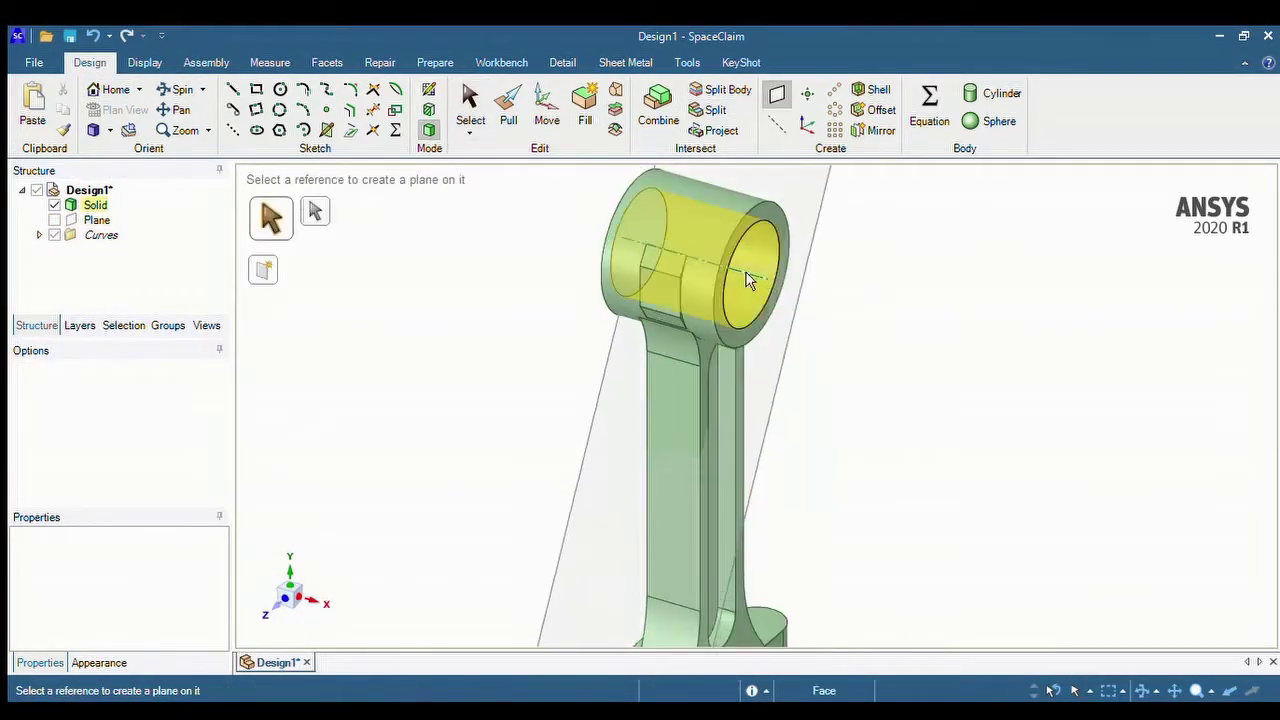
{"action": "left_click", "coordinate": [758, 276]}
Move the horizontal plane up about 24.8 mm from the ring's axis and start a sketch on it in plan view.
{"action": "left_click", "coordinate": [546, 106]}
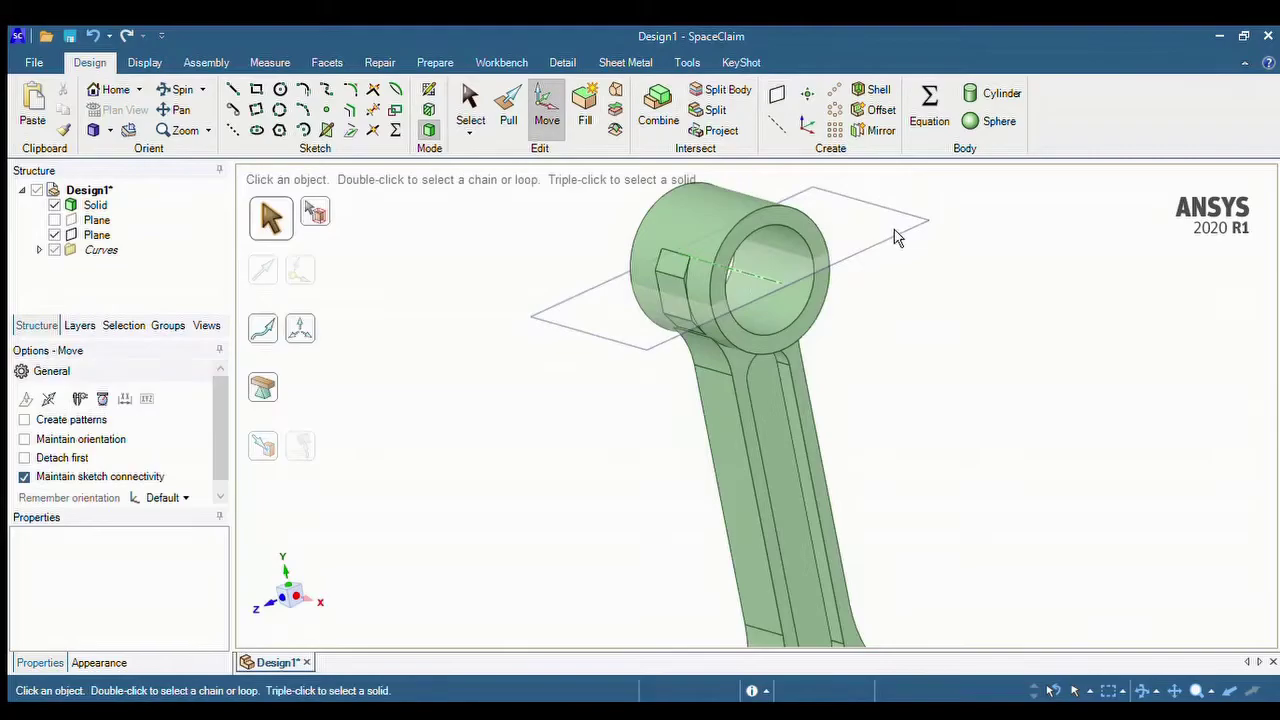
{"action": "left_click", "coordinate": [890, 222]}
{"action": "left_click_drag", "start_coordinate": [723, 212], "coordinate": [720, 193]}
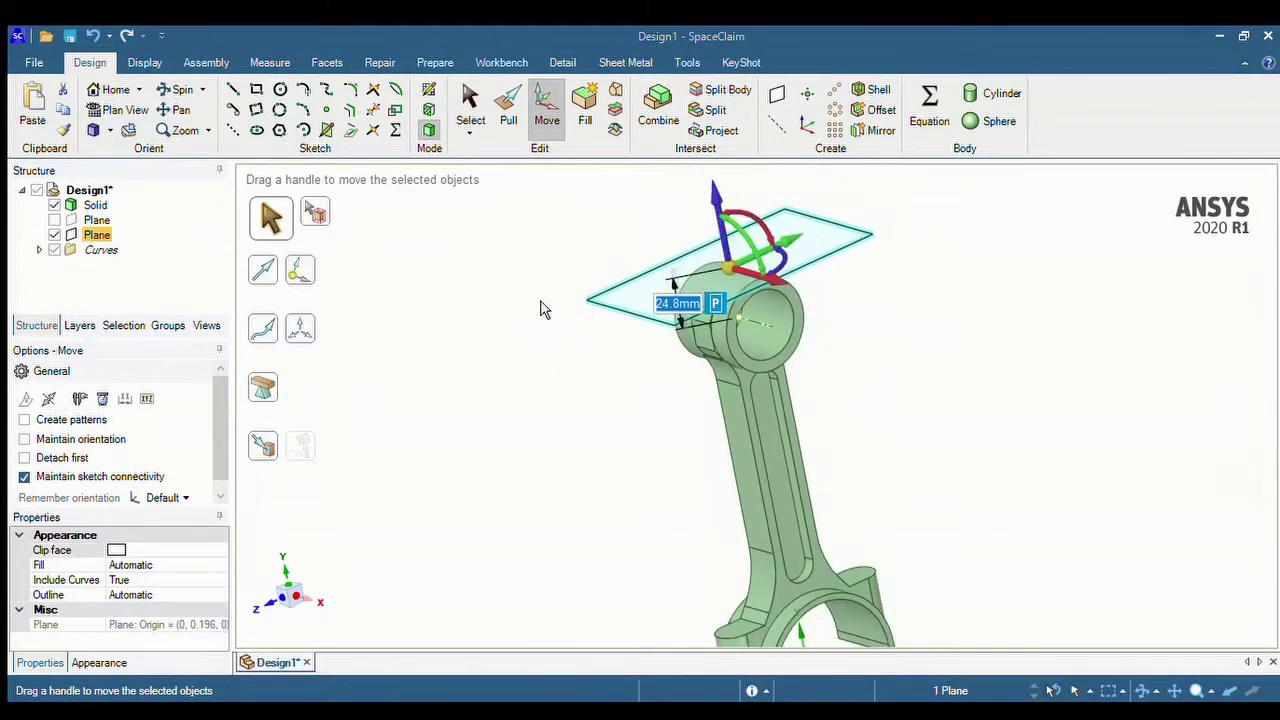
{"action": "left_click", "coordinate": [429, 90]}
{"action": "left_click", "coordinate": [773, 630]}
{"action": "scroll", "coordinate": [760, 515], "scroll_direction": "up", "scroll_amount": 5}
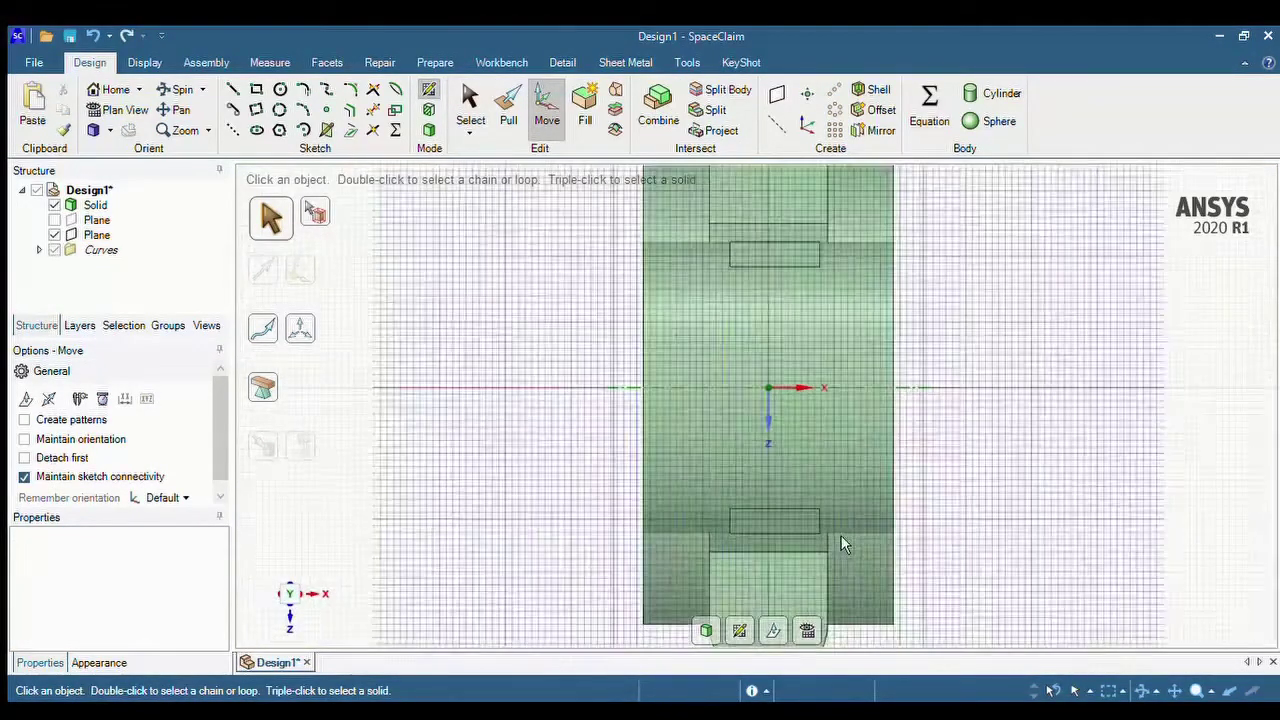
{"action": "scroll", "coordinate": [808, 518], "scroll_direction": "up", "scroll_amount": 2}
{"action": "scroll", "coordinate": [808, 521], "scroll_direction": "down", "scroll_amount": 1}
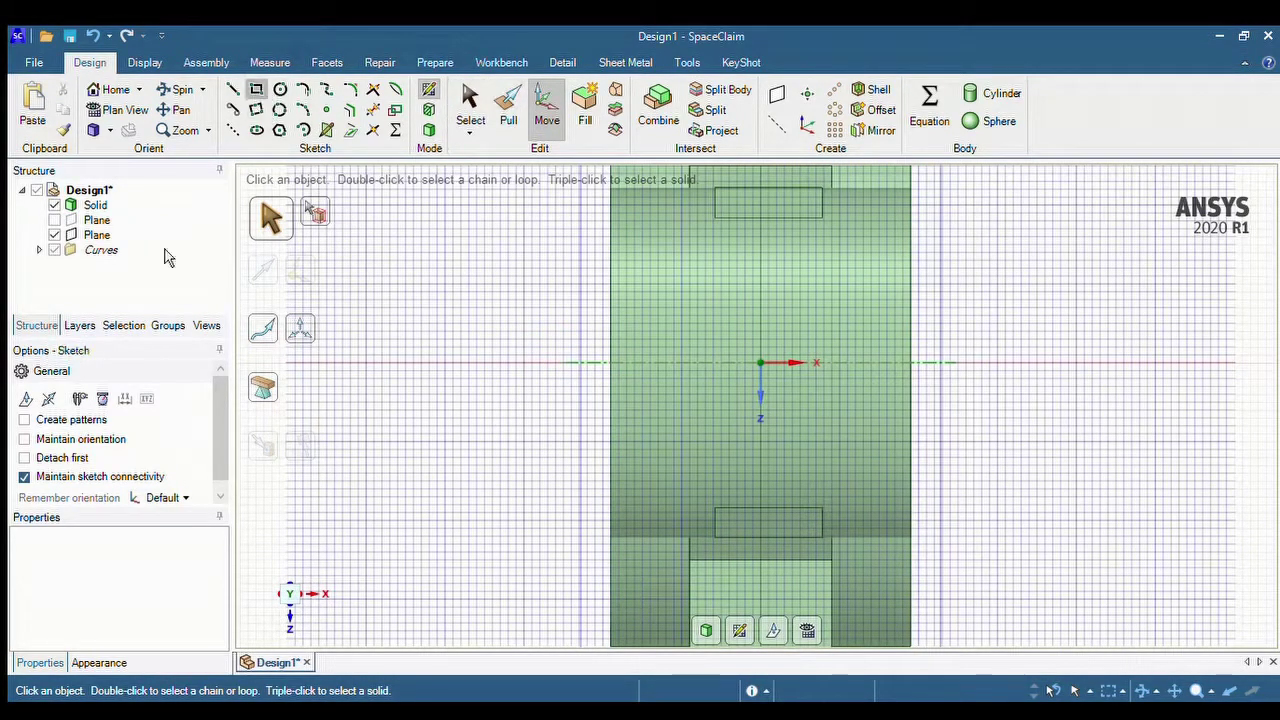
{"action": "key", "text": "r"}
{"action": "left_click", "coordinate": [762, 376]}
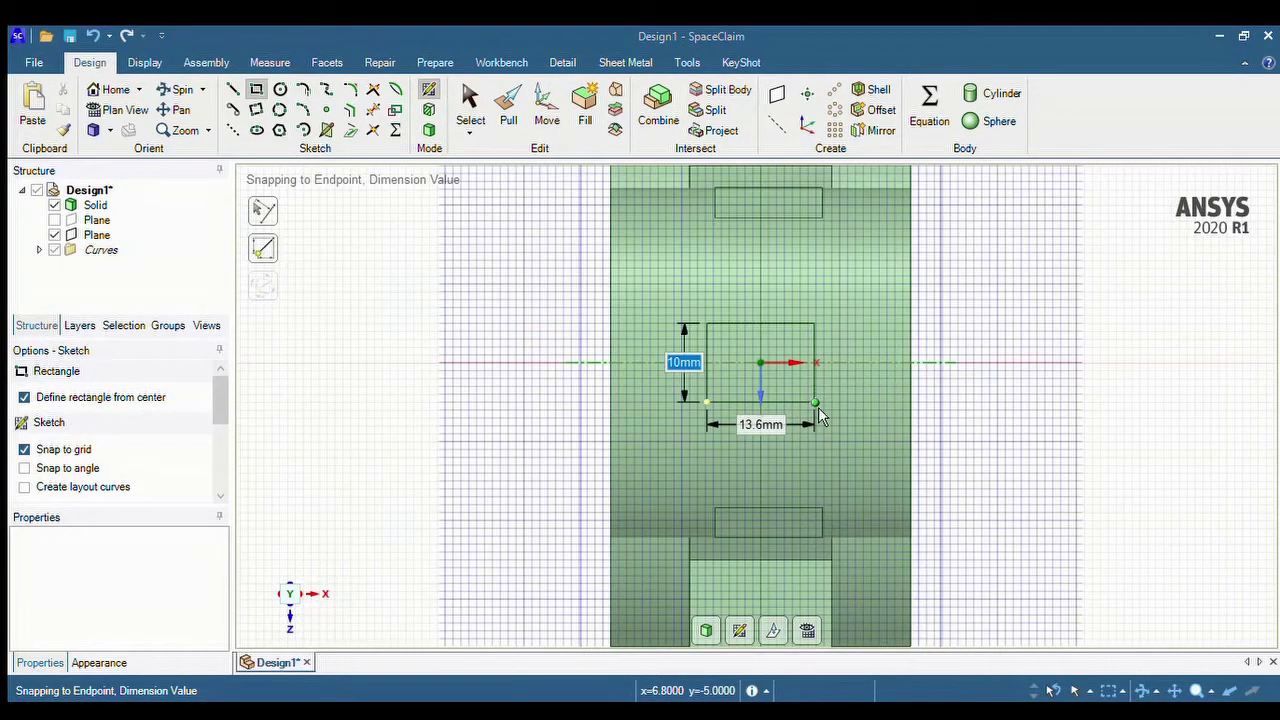
{"action": "type", "text": "13.6"}
{"action": "key", "text": "Return"}
{"action": "scroll", "coordinate": [783, 514], "scroll_direction": "down", "scroll_amount": 1}
{"action": "key", "text": "Escape"}
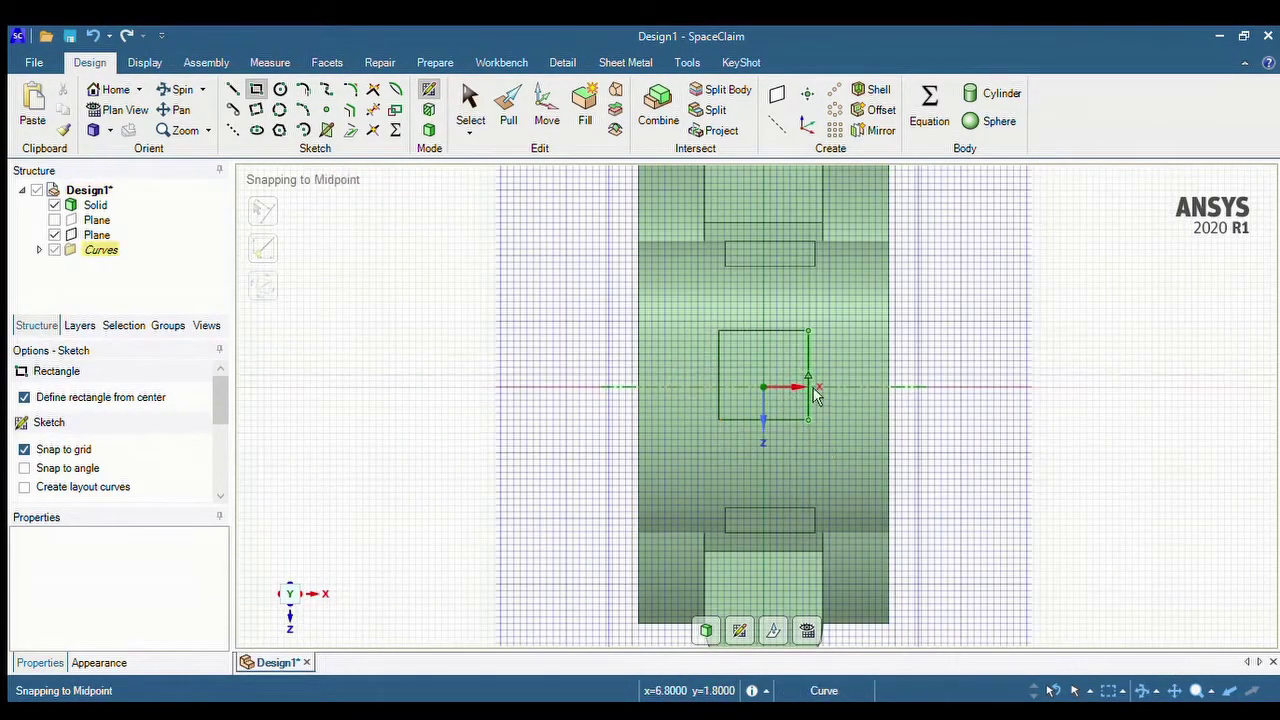
{"action": "scroll", "coordinate": [780, 399], "scroll_direction": "up", "scroll_amount": 2}
{"action": "key", "text": "s"}
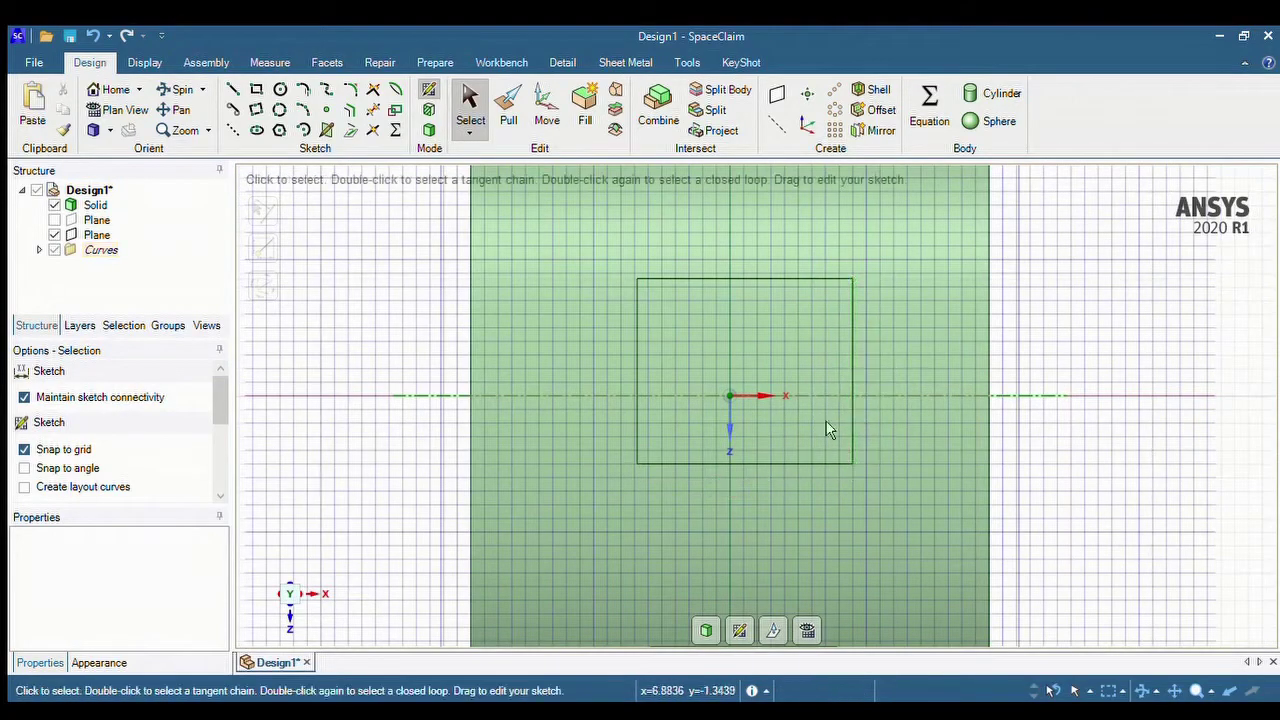
{"action": "left_click", "coordinate": [703, 463]}
{"action": "key", "text": "Delete"}
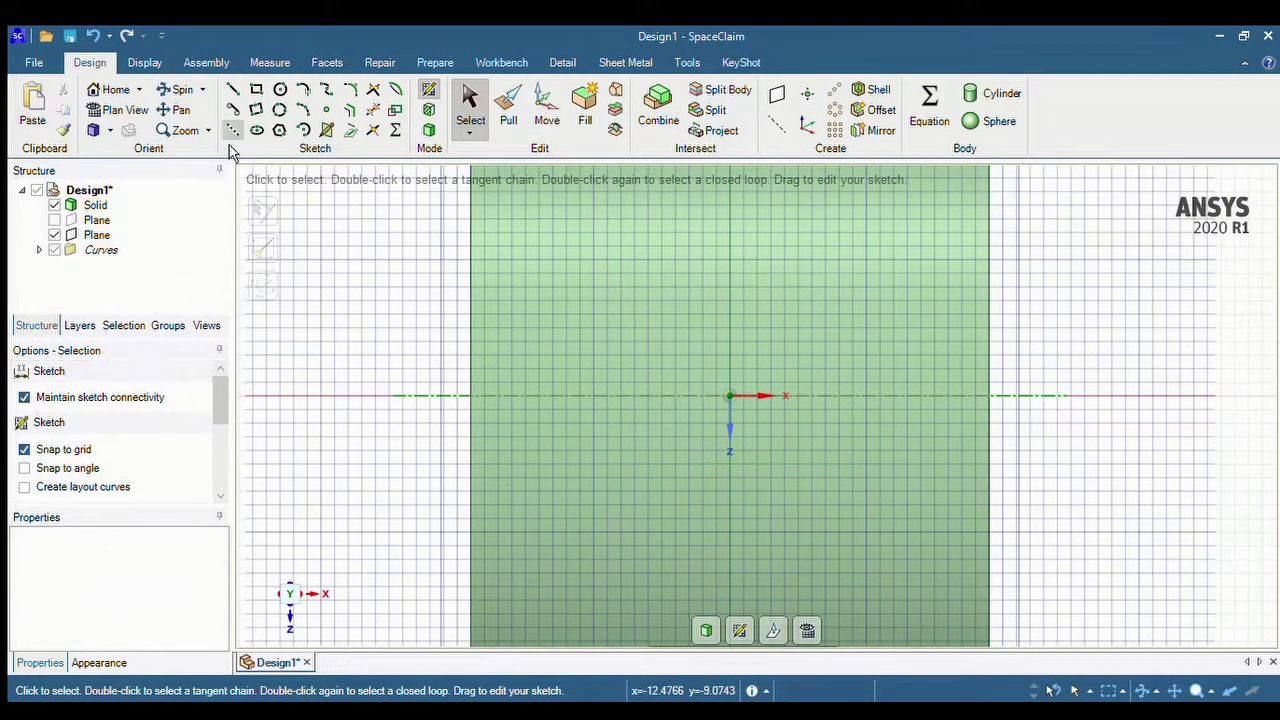
Sketch a centre-defined 13.6 by 13.6 mm square at the origin above the ring and return to solid modelling.
{"action": "key", "text": "r"}
{"action": "left_click", "coordinate": [24, 397]}
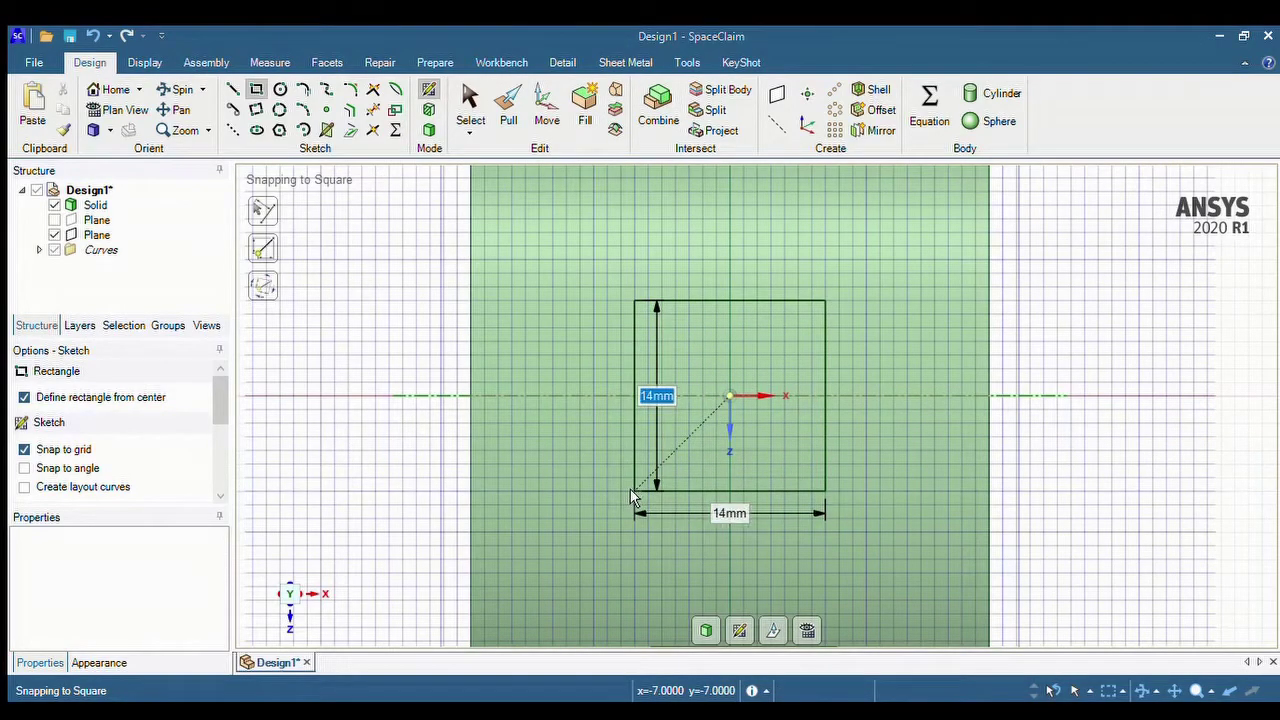
{"action": "key", "text": "Tab"}
{"action": "type", "text": "13.6"}
{"action": "key", "text": "Tab"}
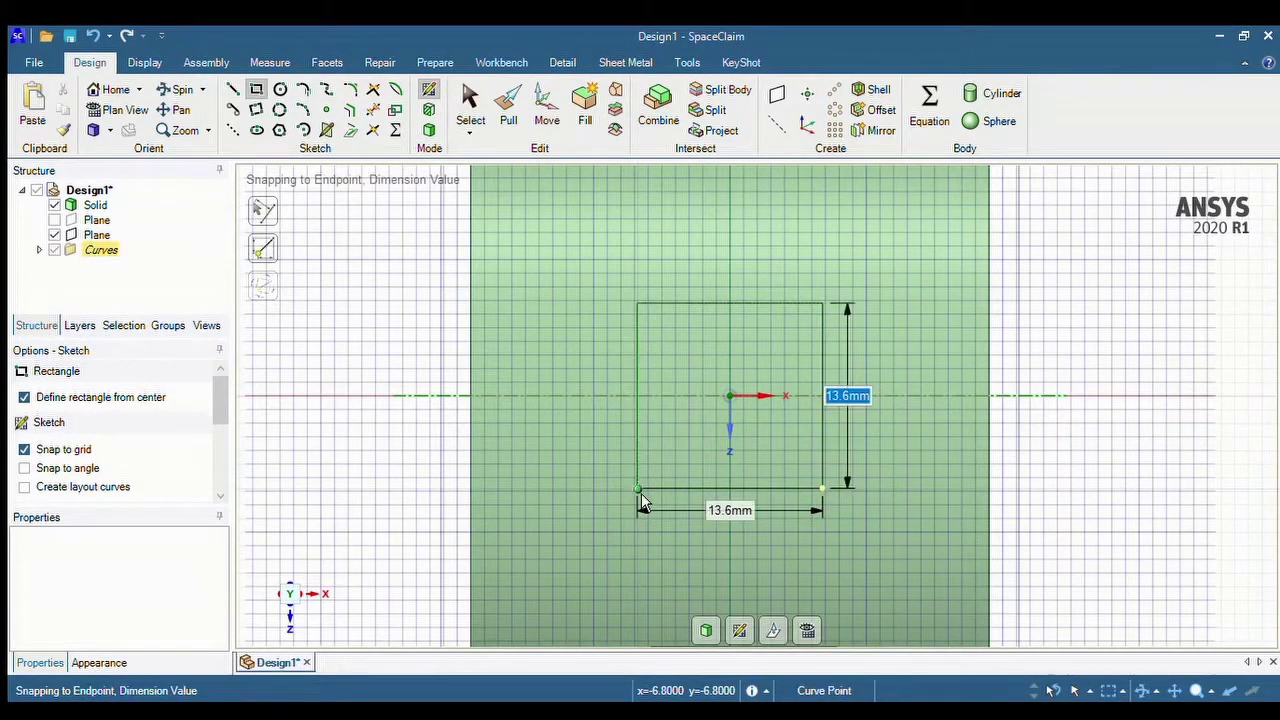
{"action": "left_click", "coordinate": [708, 637]}
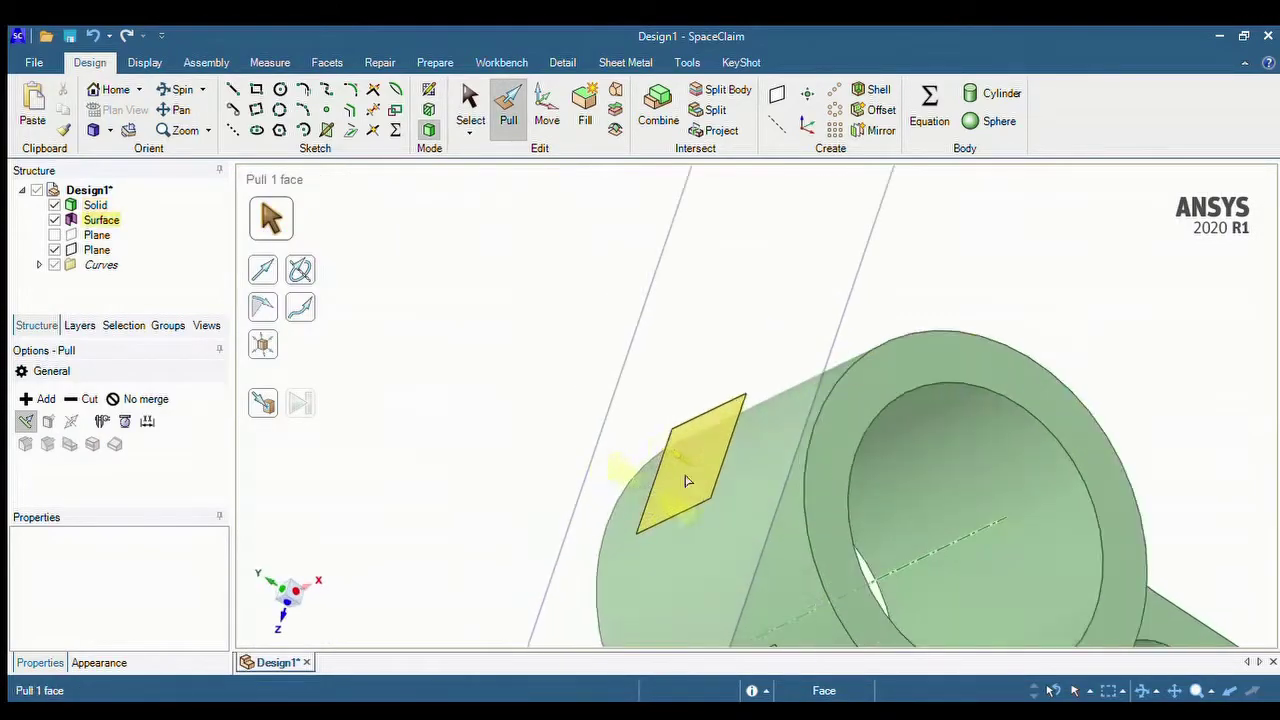
Pull the sketched square down to the upper ring to form a square boss and hide its construction plane.
{"action": "left_click", "coordinate": [495, 455]}
{"action": "scroll", "coordinate": [571, 320], "scroll_direction": "down", "scroll_amount": 5}
{"action": "left_click", "coordinate": [54, 235]}
{"action": "left_click", "coordinate": [113, 90]}
{"action": "scroll", "coordinate": [698, 206], "scroll_direction": "up", "scroll_amount": 5}
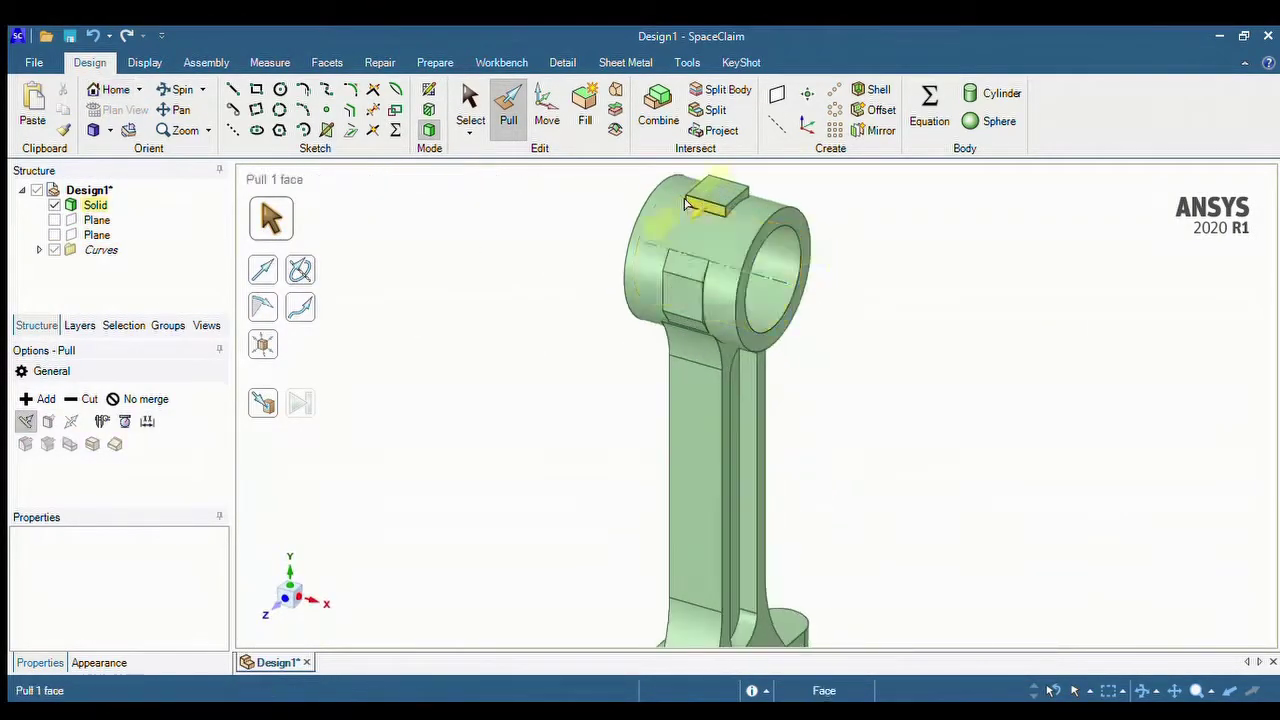
Round the base edges on opposite sides of the square boss where it meets the upper ring, with a 4 mm radius.
{"action": "left_click", "coordinate": [721, 223]}
{"action": "left_click_drag", "start_coordinate": [538, 258], "coordinate": [562, 267]}
{"action": "type", "text": "4"}
{"action": "key", "text": "Return"}
{"action": "scroll", "coordinate": [722, 242], "scroll_direction": "down", "scroll_amount": 5}
{"action": "middle_click_drag", "start_coordinate": [797, 206], "coordinate": [714, 306]}
{"action": "scroll", "coordinate": [714, 306], "scroll_direction": "up", "scroll_amount": 5}
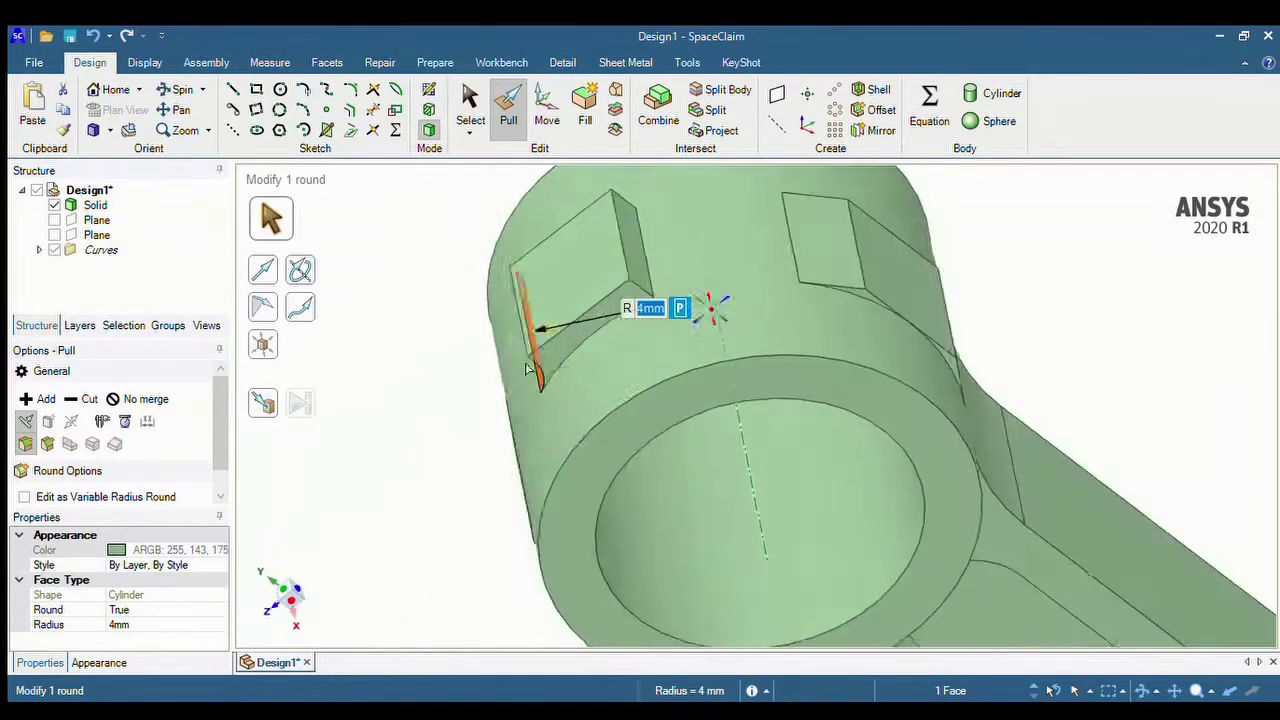
{"action": "left_click", "coordinate": [647, 262]}
{"action": "left_click_drag", "start_coordinate": [555, 357], "coordinate": [580, 367]}
{"action": "type", "text": "4"}
{"action": "key", "text": "Return"}
Round the edges where the raised collar meets the body of the lower half-ring with a 2 mm radius.
{"action": "scroll", "coordinate": [794, 426], "scroll_direction": "down", "scroll_amount": 5}
{"action": "left_click", "coordinate": [686, 526]}
{"action": "middle_click_drag", "start_coordinate": [794, 426], "coordinate": [795, 560]}
{"action": "scroll", "coordinate": [720, 560], "scroll_direction": "up", "scroll_amount": 5}
{"action": "left_click", "coordinate": [749, 617]}
{"action": "type", "text": "2"}
{"action": "key", "text": "Return"}
{"action": "scroll", "coordinate": [740, 565], "scroll_direction": "down", "scroll_amount": 5}
{"action": "scroll", "coordinate": [700, 575], "scroll_direction": "up", "scroll_amount": 2}
{"action": "left_click", "coordinate": [660, 559]}
{"action": "type", "text": "2"}
{"action": "key", "text": "Return"}
Apply 2 mm rounds to the remaining collar edges, including those on the opposite side of the lower half-ring.
{"action": "scroll", "coordinate": [660, 559], "scroll_direction": "down", "scroll_amount": 5}
{"action": "scroll", "coordinate": [815, 500], "scroll_direction": "up", "scroll_amount": 5}
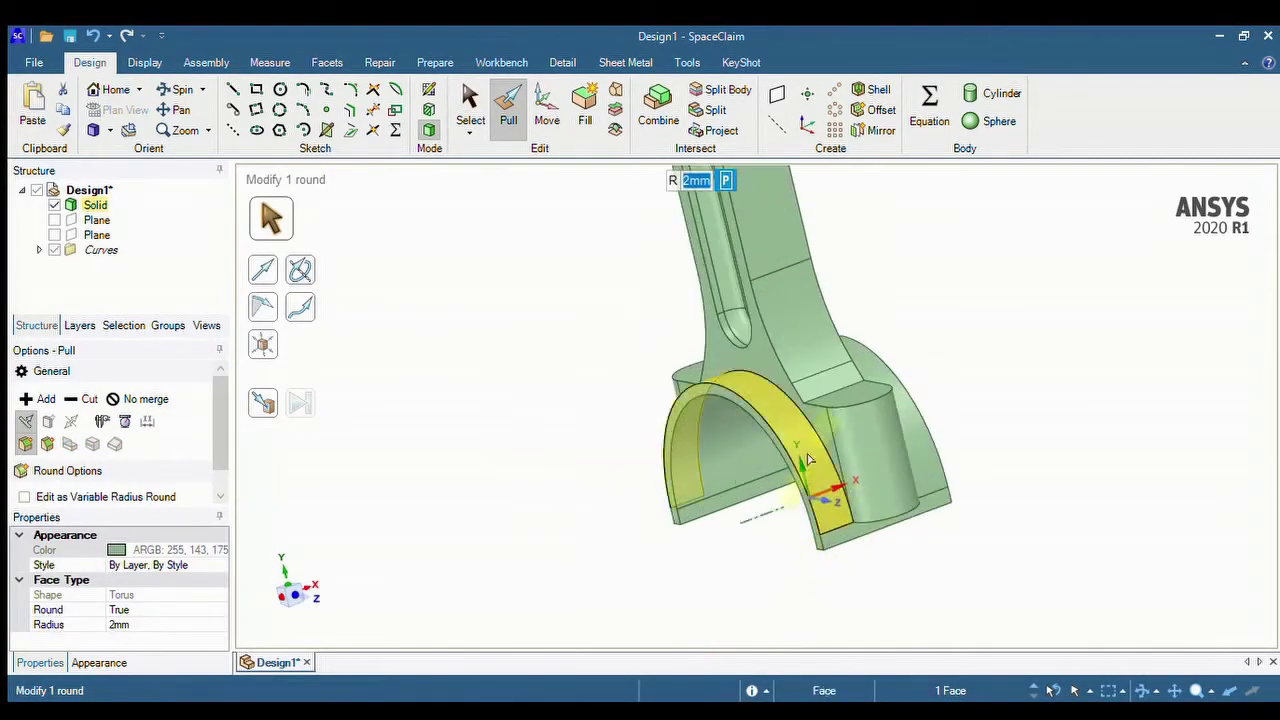
{"action": "left_click", "coordinate": [715, 522]}
{"action": "type", "text": "2"}
{"action": "key", "text": "Return"}
{"action": "middle_click_drag", "start_coordinate": [717, 526], "coordinate": [962, 345]}
{"action": "scroll", "coordinate": [962, 345], "scroll_direction": "up", "scroll_amount": 5}
{"action": "left_click", "coordinate": [894, 266]}
{"action": "type", "text": "2"}
{"action": "key", "text": "Return"}
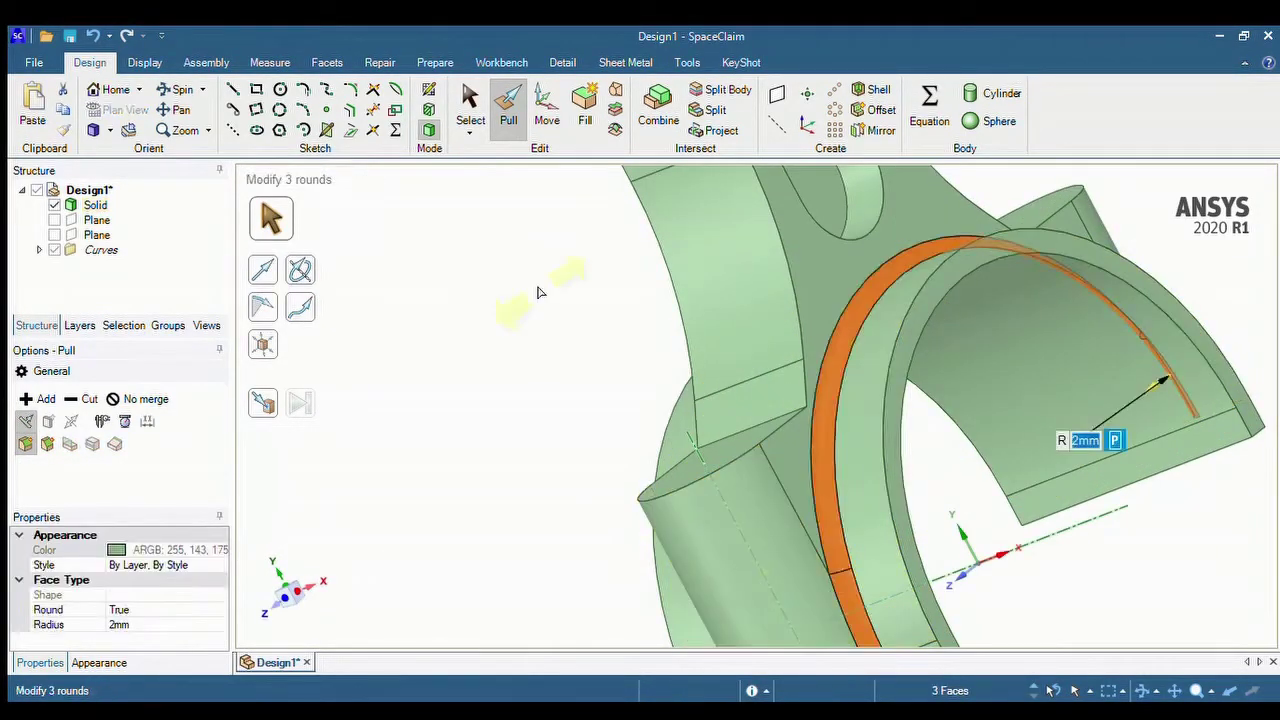
Sketch a 9 mm circle centred on one bolt boss's upper face, add a circle on the opposite boss, and return to solid modelling.
{"action": "left_click", "coordinate": [537, 291]}
{"action": "scroll", "coordinate": [540, 296], "scroll_direction": "down", "scroll_amount": 5}
{"action": "scroll", "coordinate": [871, 409], "scroll_direction": "up", "scroll_amount": 4}
{"action": "middle_click_drag", "start_coordinate": [871, 409], "coordinate": [677, 427]}
{"action": "left_click", "coordinate": [452, 428]}
{"action": "key", "text": "x"}
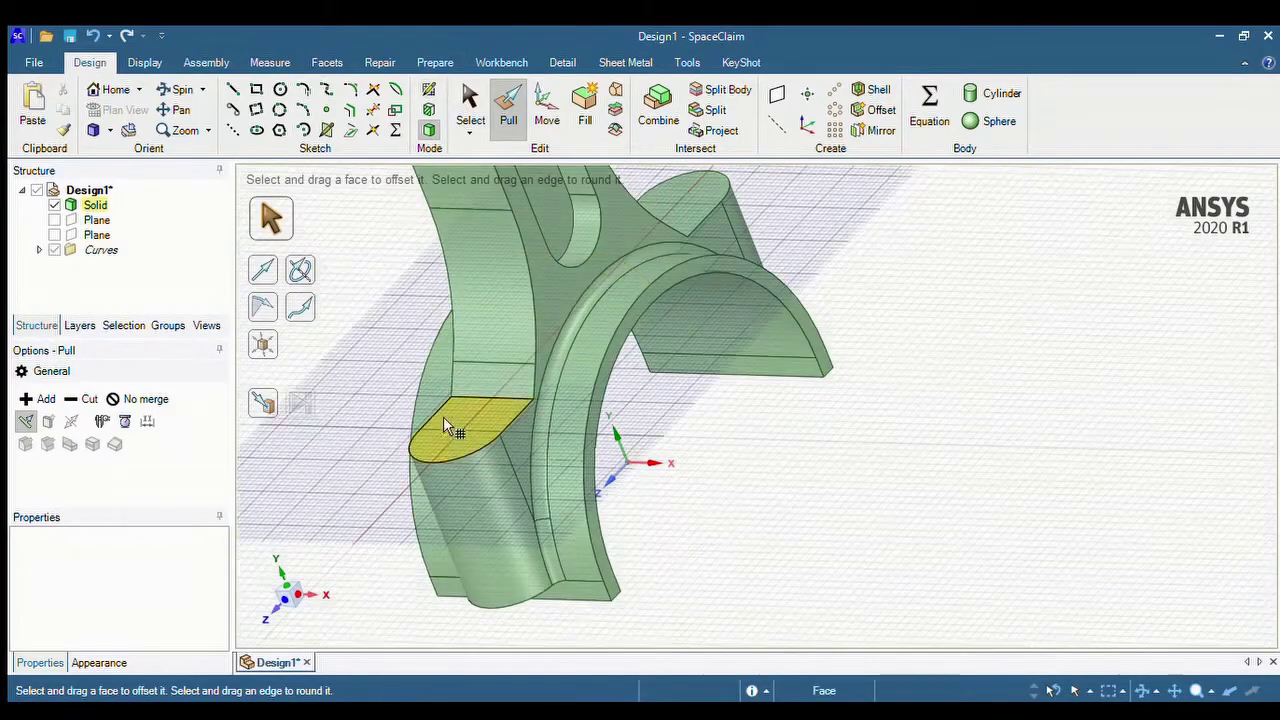
{"action": "scroll", "coordinate": [450, 415], "scroll_direction": "up", "scroll_amount": 5}
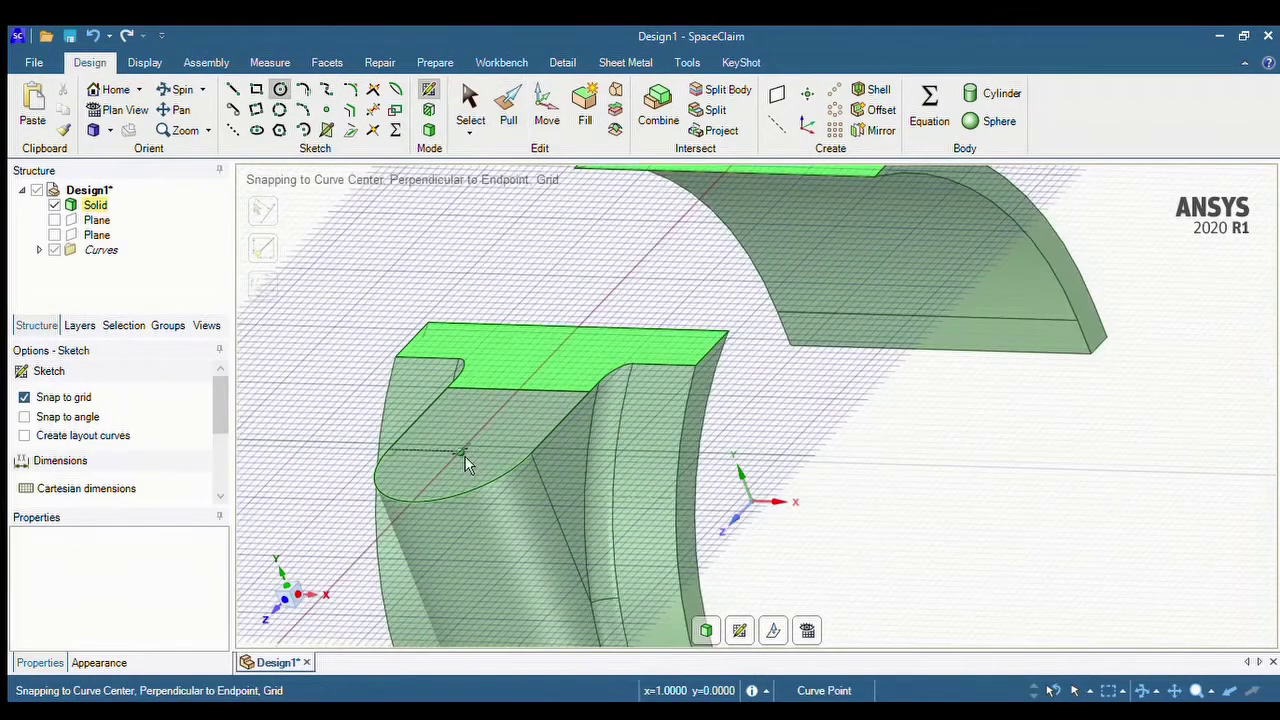
{"action": "left_click", "coordinate": [455, 455]}
{"action": "type", "text": "9"}
{"action": "key", "text": "Return"}
{"action": "scroll", "coordinate": [450, 495], "scroll_direction": "down", "scroll_amount": 5}
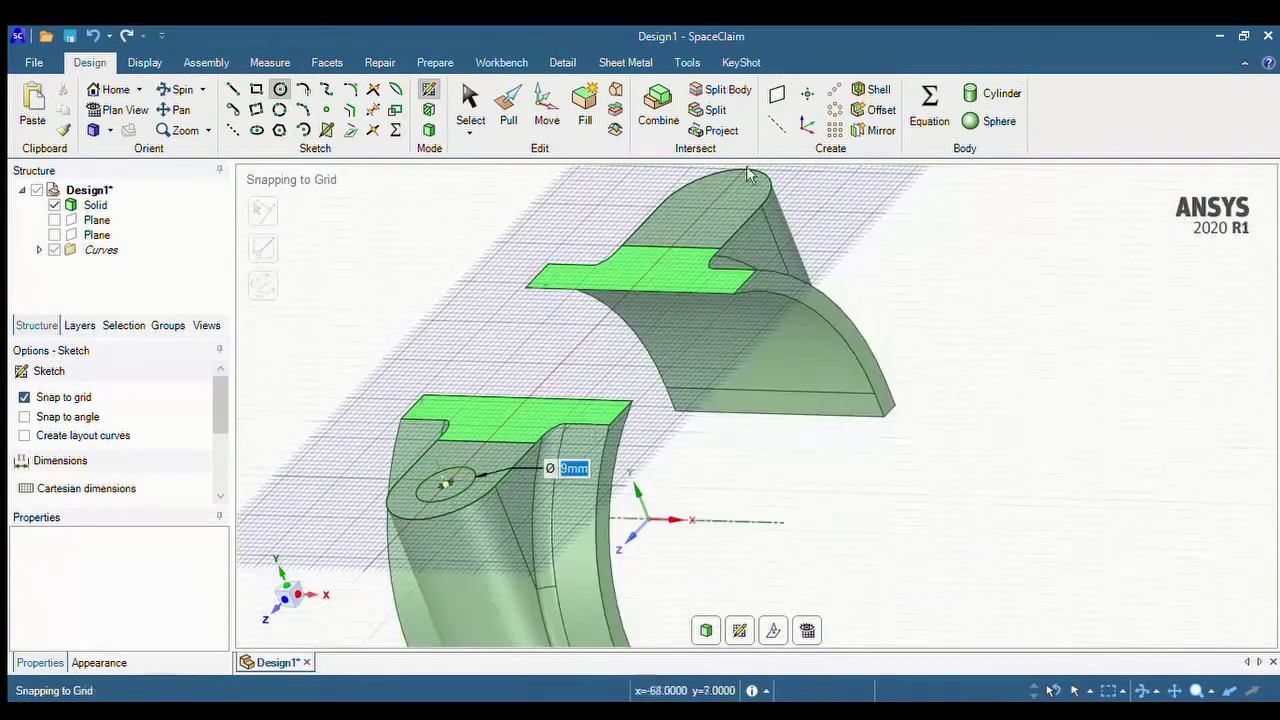
{"action": "left_click", "coordinate": [716, 213]}
{"action": "left_click", "coordinate": [706, 631]}
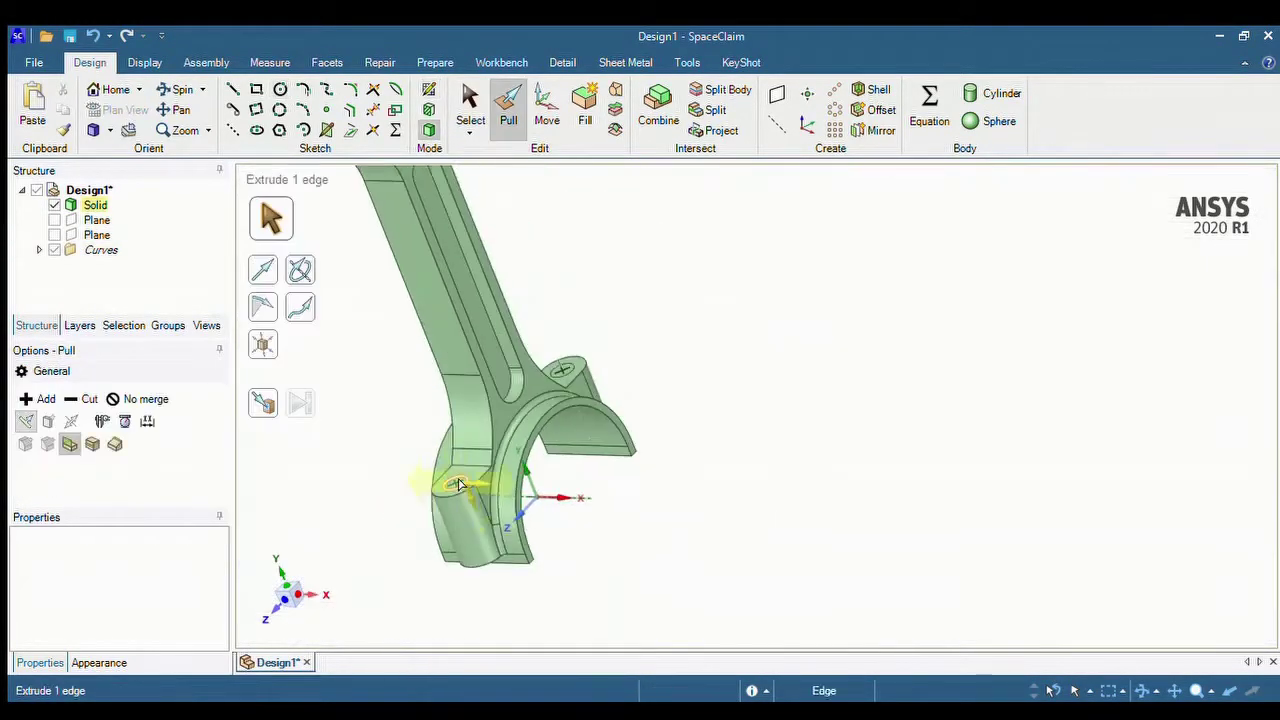
Cut the sketched circles through the two bolt bosses as holes and restore the home view.
{"action": "scroll", "coordinate": [676, 407], "scroll_direction": "up", "scroll_amount": 5}
{"action": "left_click_drag", "start_coordinate": [656, 402], "coordinate": [806, 610]}
{"action": "scroll", "coordinate": [814, 620], "scroll_direction": "down", "scroll_amount": 10}
{"action": "left_click", "coordinate": [113, 91]}
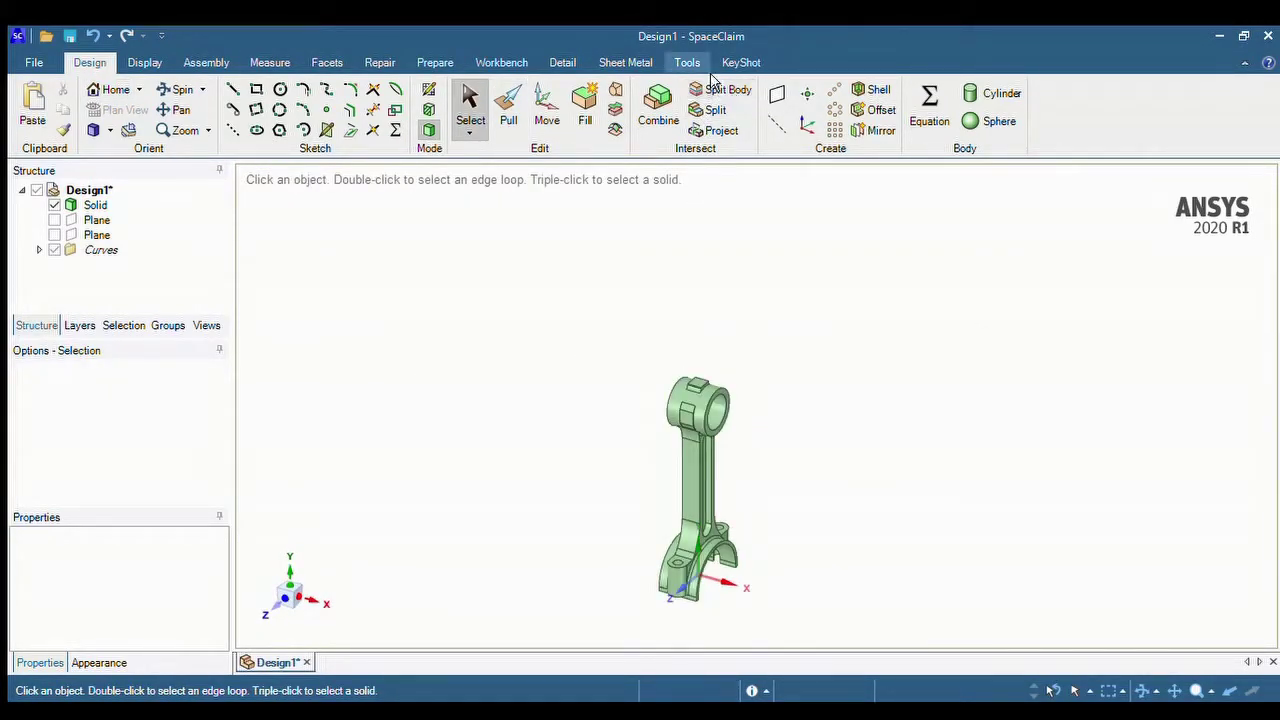
Place an ISO M1 x 0.25 standard hole at the centre of the square boss's upper face.
{"action": "left_click", "coordinate": [688, 62]}
{"action": "left_click", "coordinate": [708, 392]}
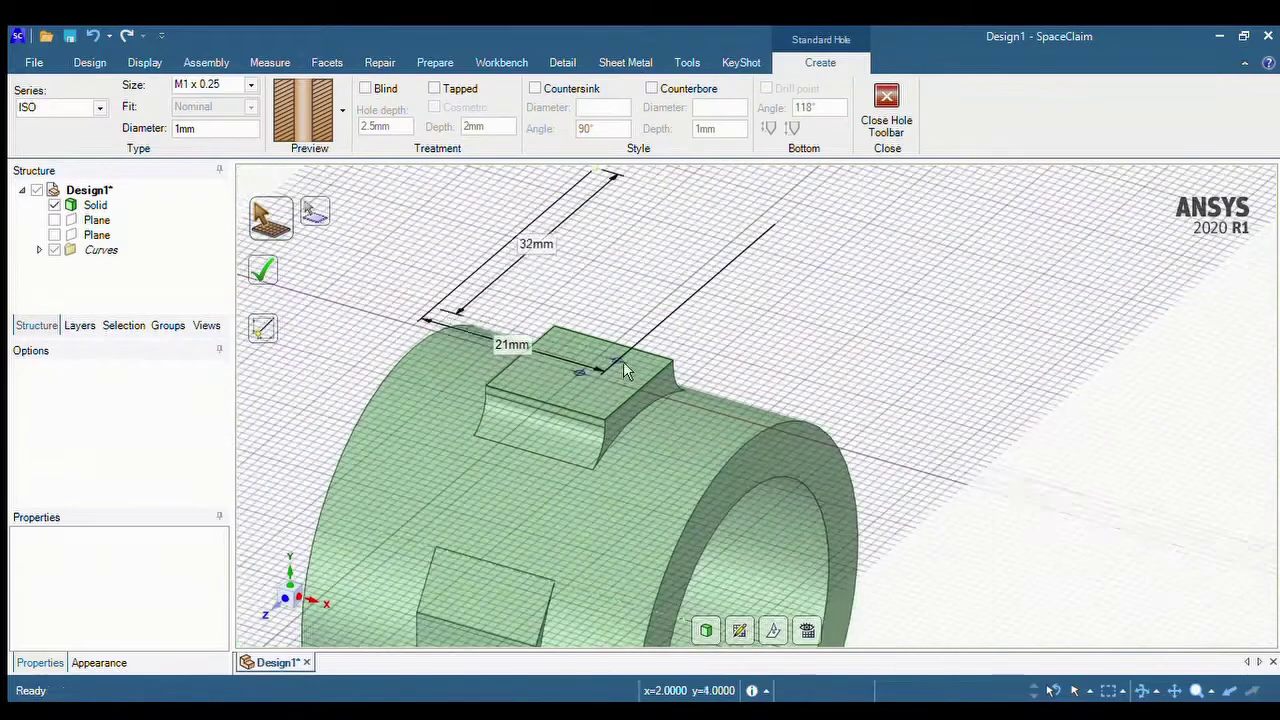
{"action": "key", "text": "Escape"}
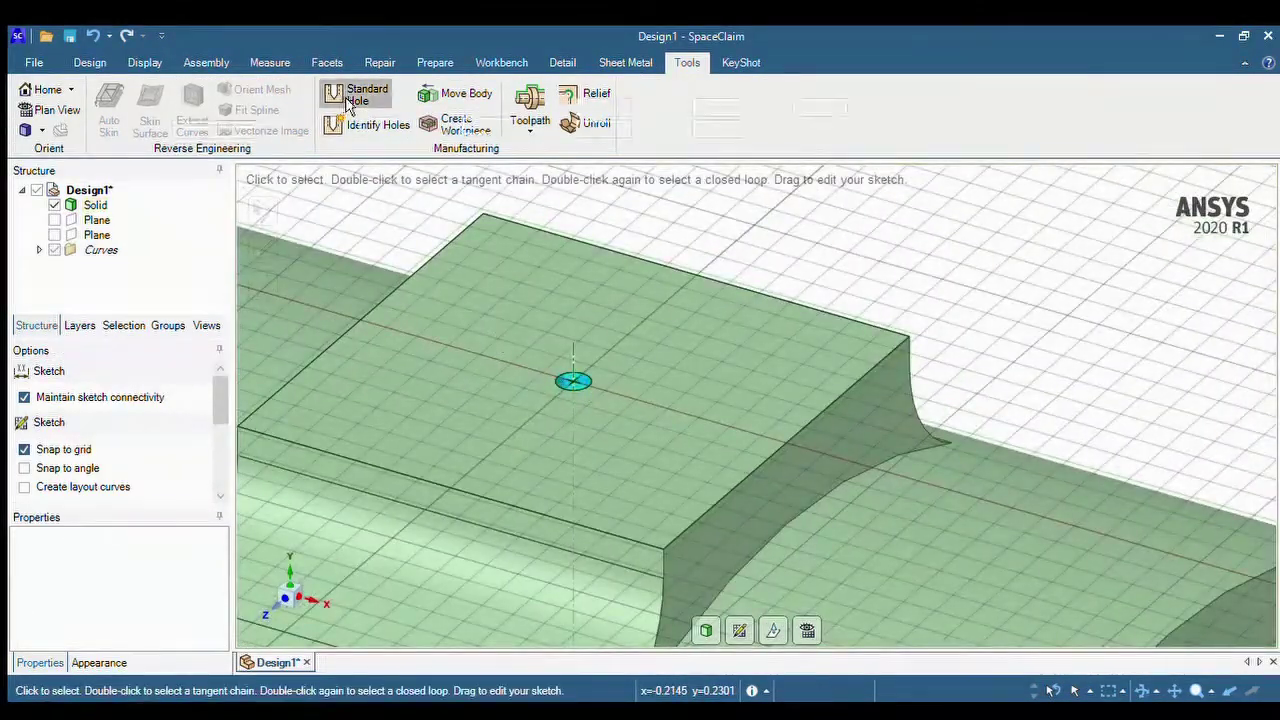
Edit the standard hole in the square boss to 6 mm diameter with a 9.7 mm, 90° countersink and apply it.
{"action": "left_click", "coordinate": [357, 96]}
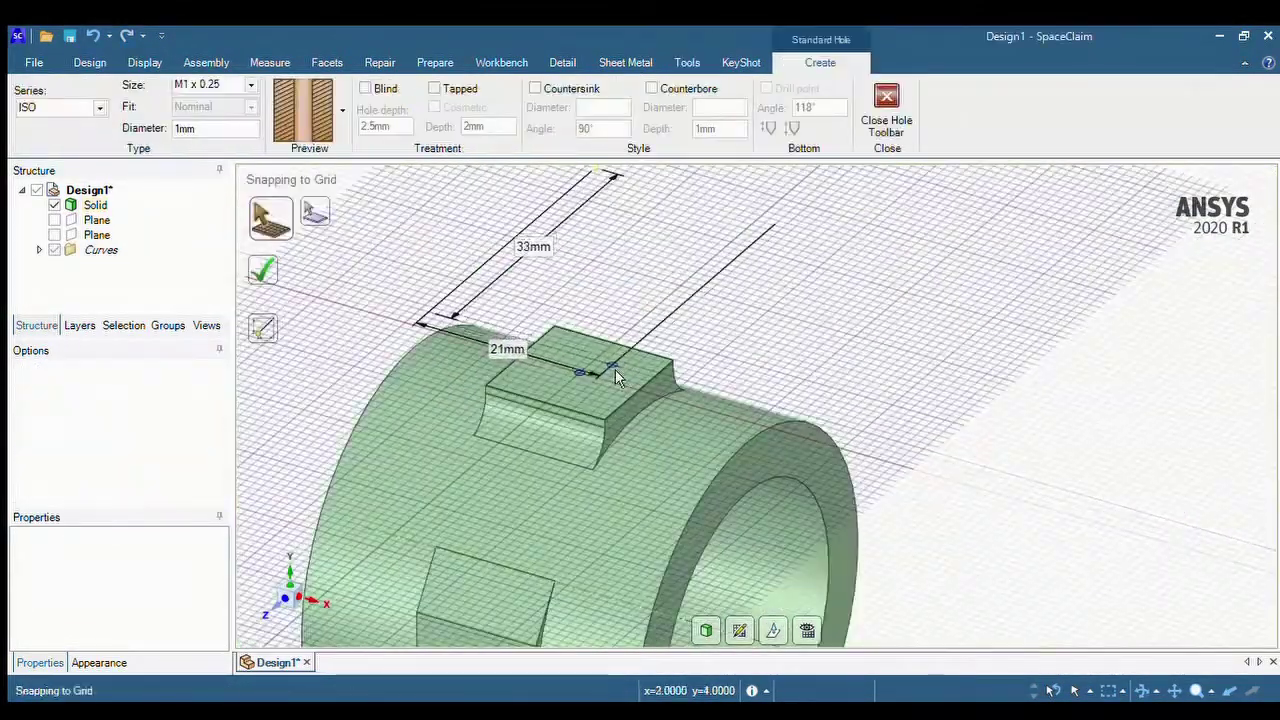
{"action": "left_click", "coordinate": [587, 378]}
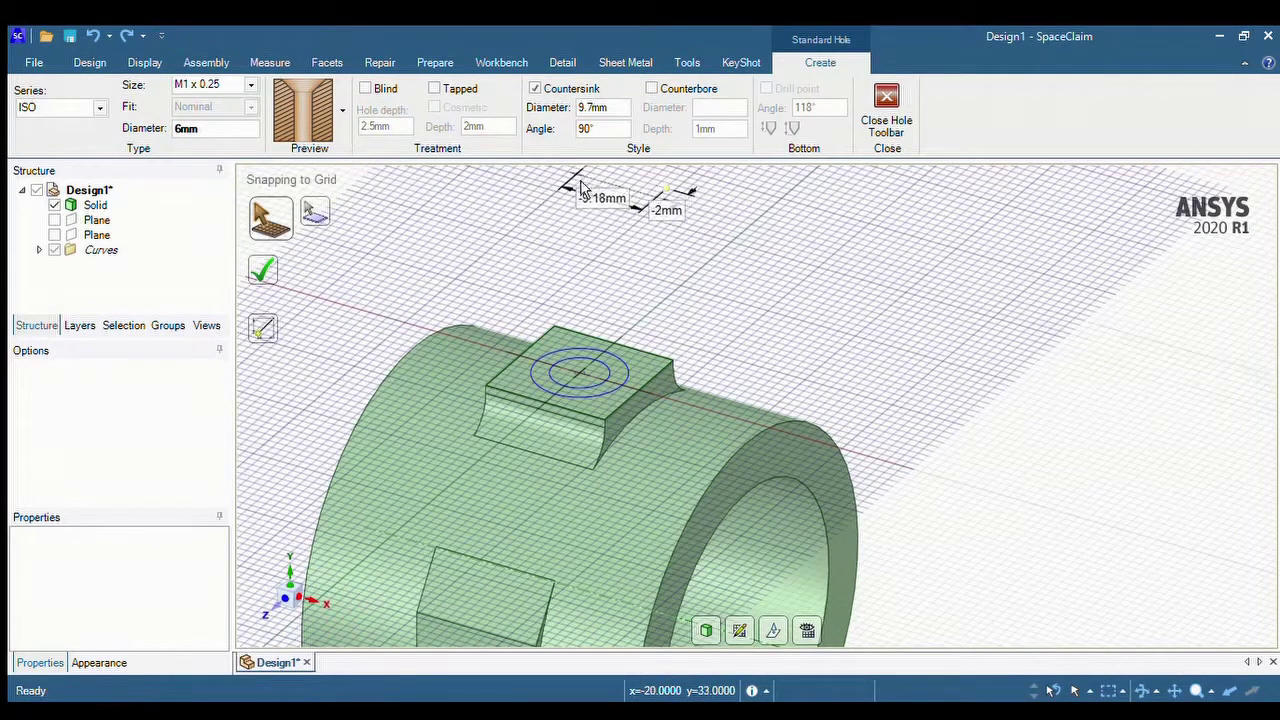
{"action": "left_click", "coordinate": [266, 272]}
{"action": "scroll", "coordinate": [626, 290], "scroll_direction": "down", "scroll_amount": 3}
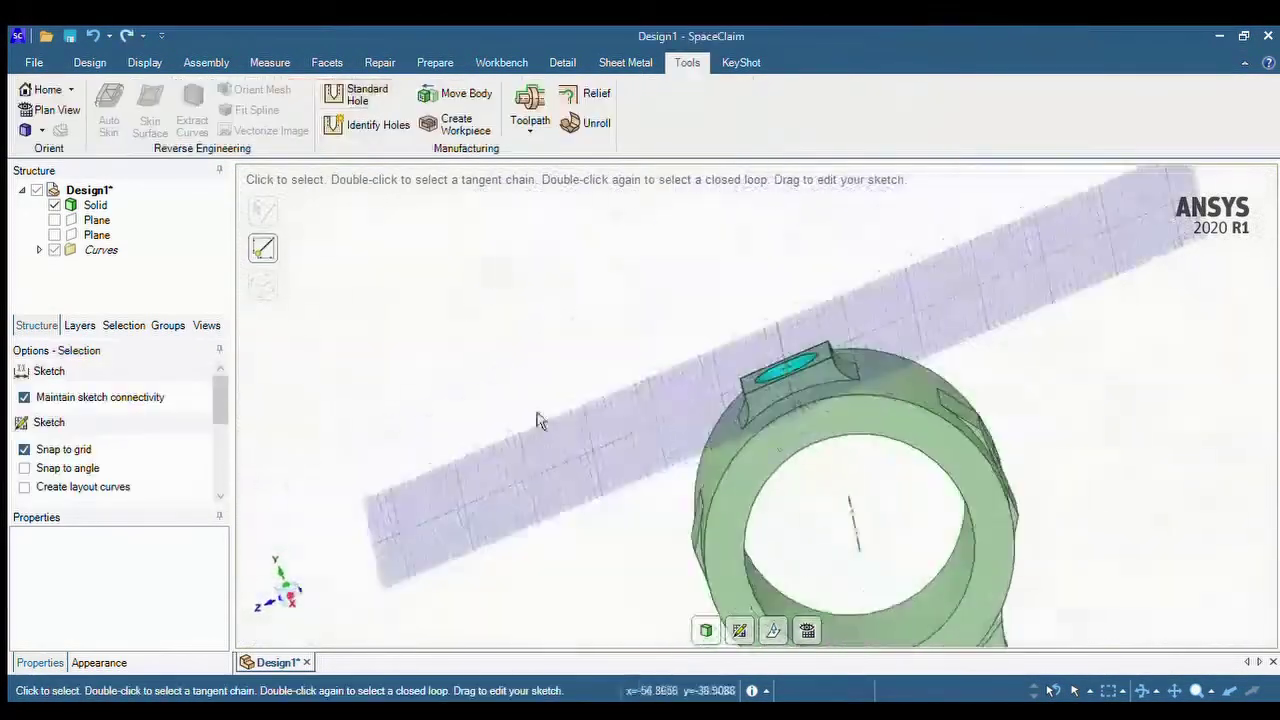
{"action": "scroll", "coordinate": [517, 536], "scroll_direction": "down", "scroll_amount": 5}
{"action": "key", "text": "p"}
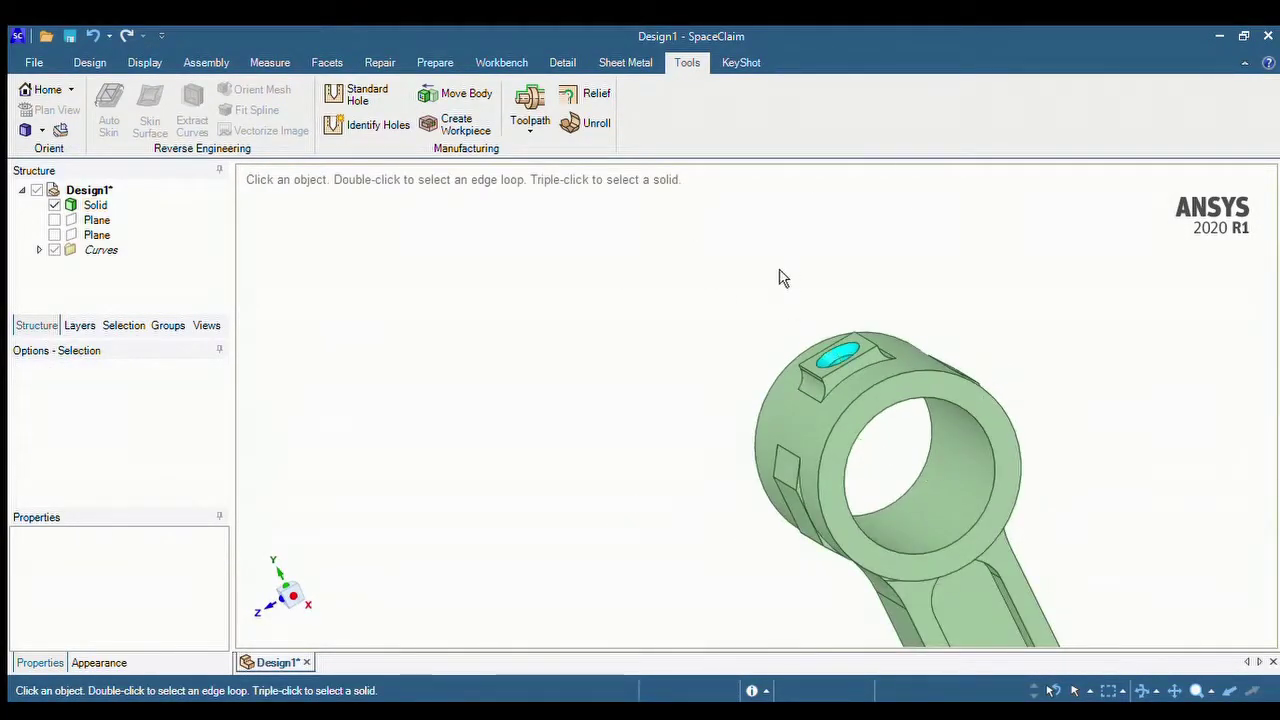
Restore the home view of the whole connecting rod with the Pull tool active.
{"action": "middle_click_drag", "start_coordinate": [783, 278], "coordinate": [808, 290]}
{"action": "left_click", "coordinate": [88, 66]}
{"action": "left_click", "coordinate": [110, 90]}
{"action": "key", "text": "p"}
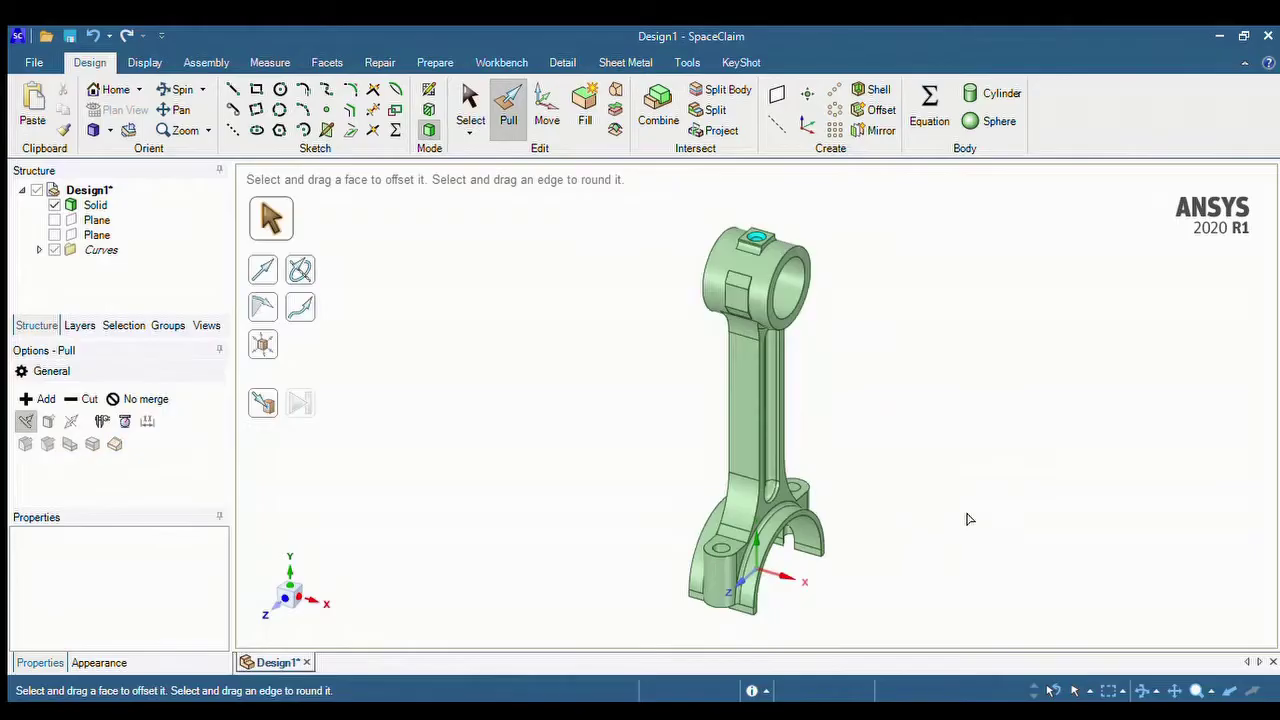